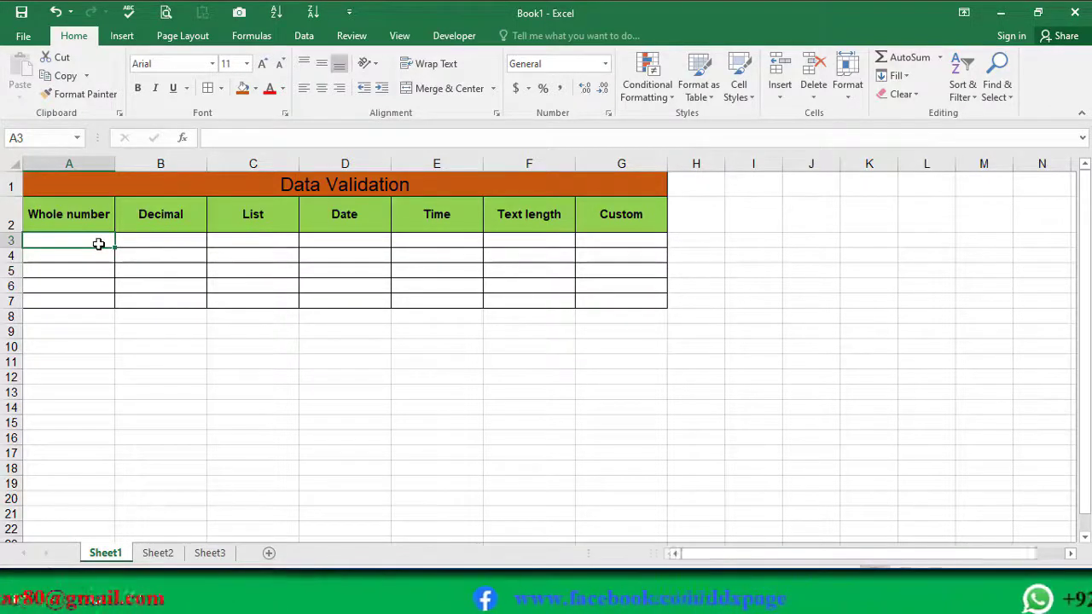
- In A3's Data Validation settings, choose Whole number with the between condition, ready for minimum 100
{"action": "left_click", "coordinate": [304, 35]}
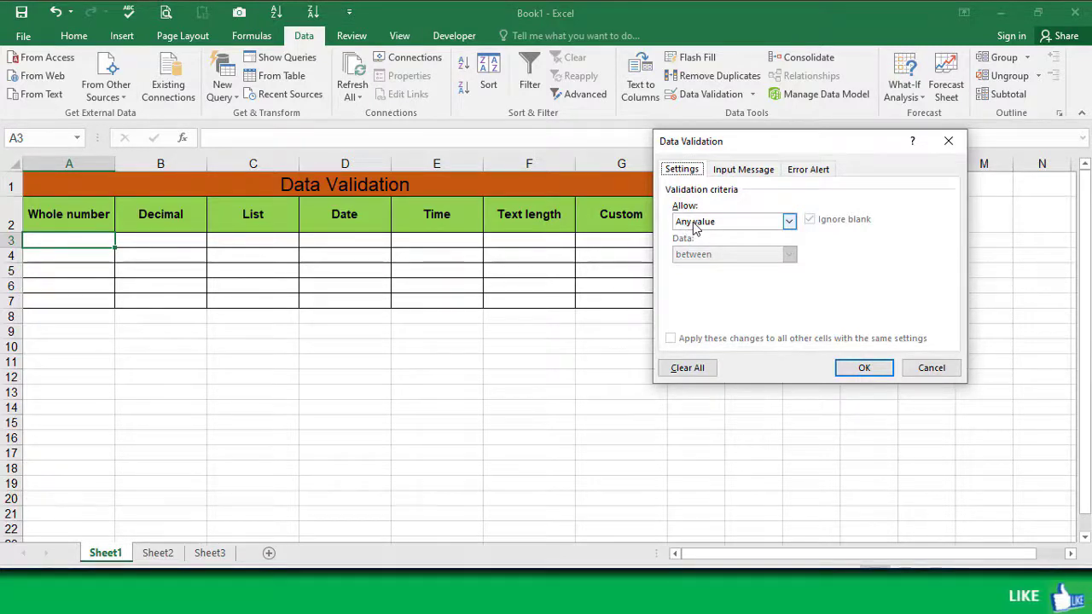
{"action": "left_click", "coordinate": [696, 223]}
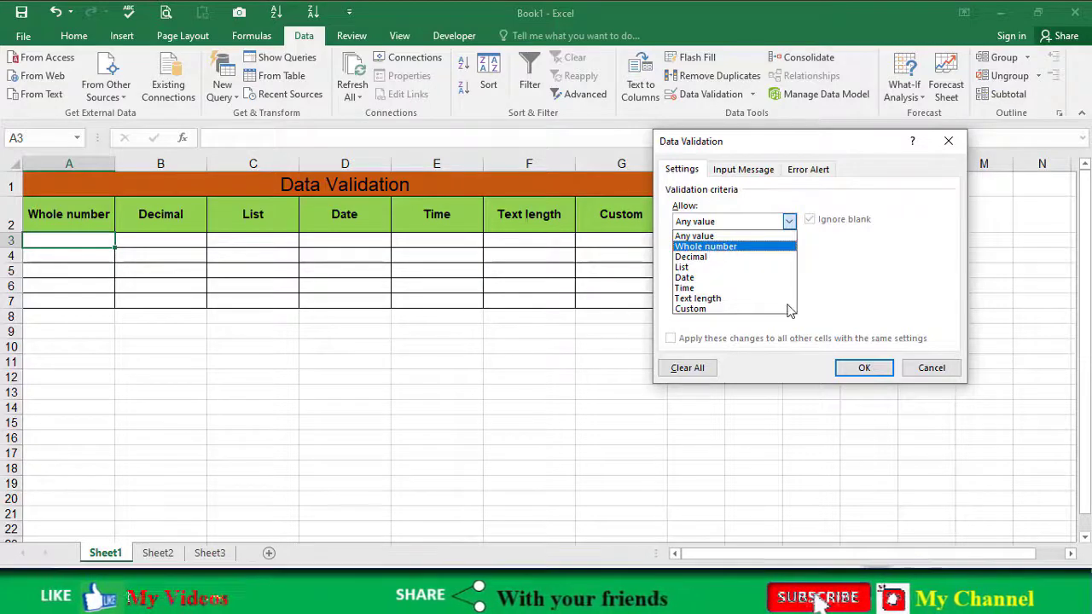
{"action": "left_click", "coordinate": [706, 246]}
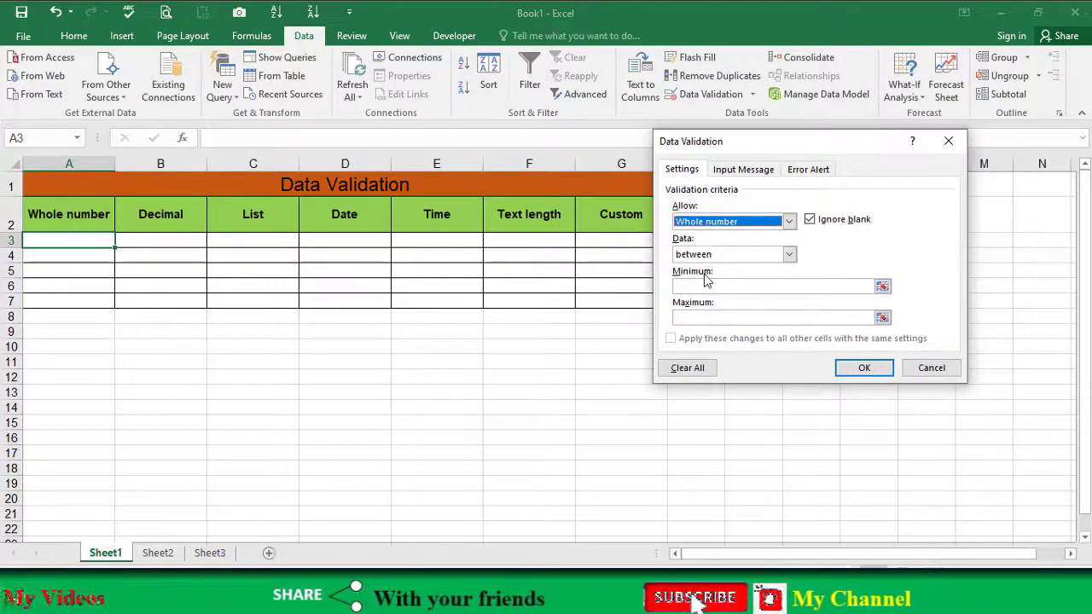
{"action": "left_click", "coordinate": [706, 254]}
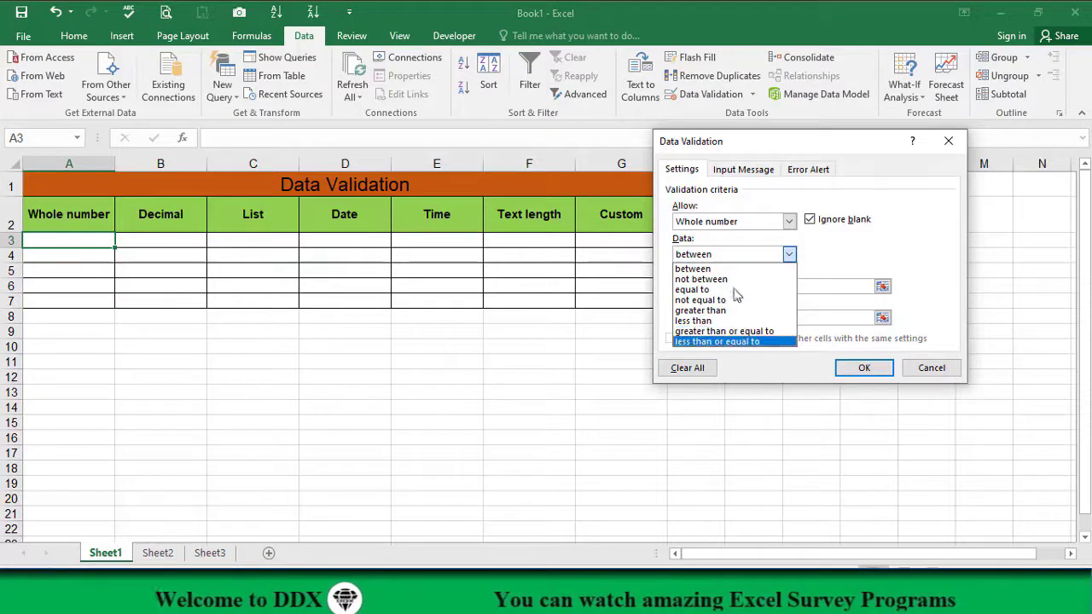
{"action": "key", "text": "Up"}
{"action": "key", "text": "Up"}
{"action": "key", "text": "Up"}
{"action": "key", "text": "Up"}
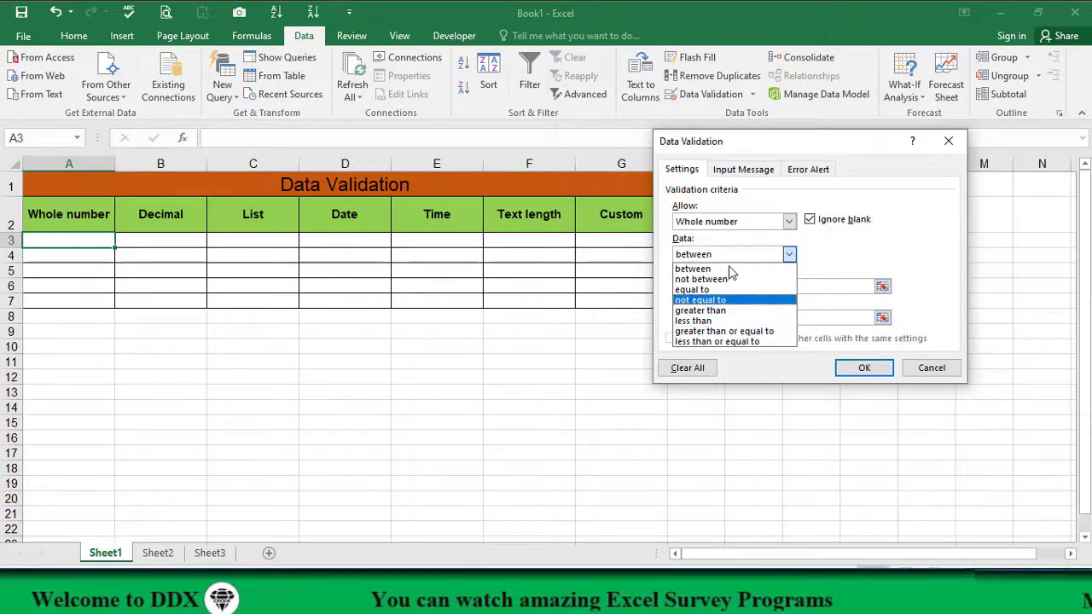
{"action": "key", "text": "Up"}
{"action": "key", "text": "Up"}
{"action": "key", "text": "Up"}
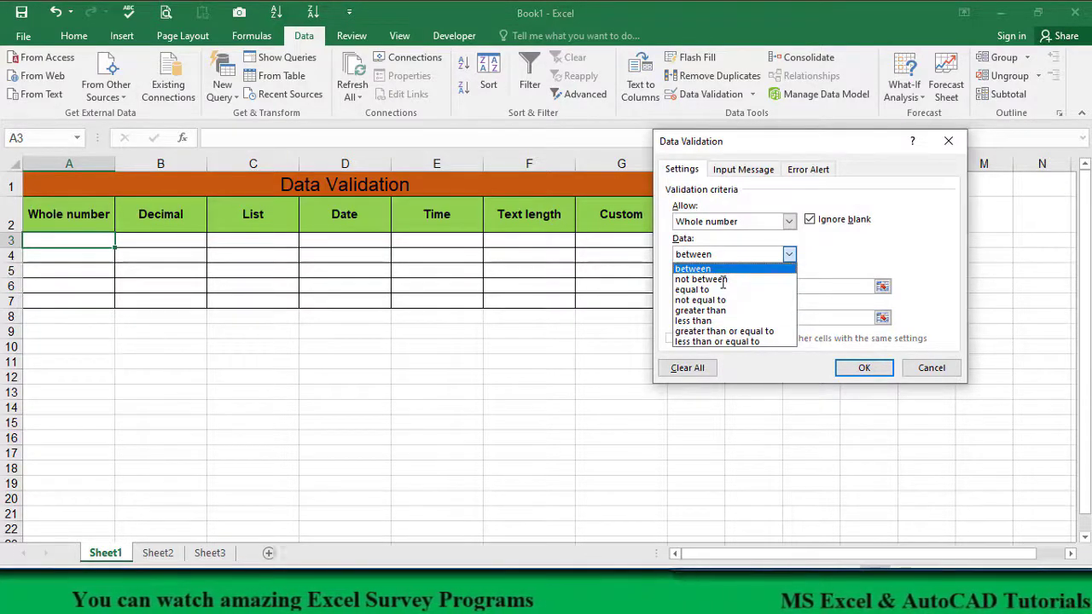
{"action": "key", "text": "Return"}
{"action": "left_click", "coordinate": [721, 284]}
{"action": "type", "text": "100"}
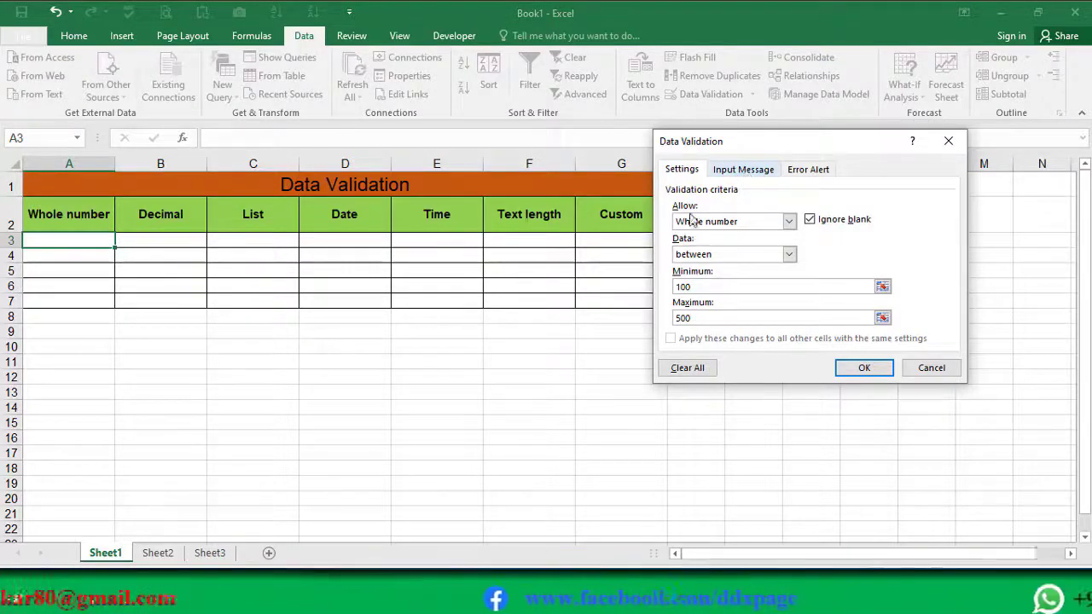
- Add an input message titled 'Information' reading 'You can enter number between 100 and 500'
{"action": "left_click", "coordinate": [744, 170]}
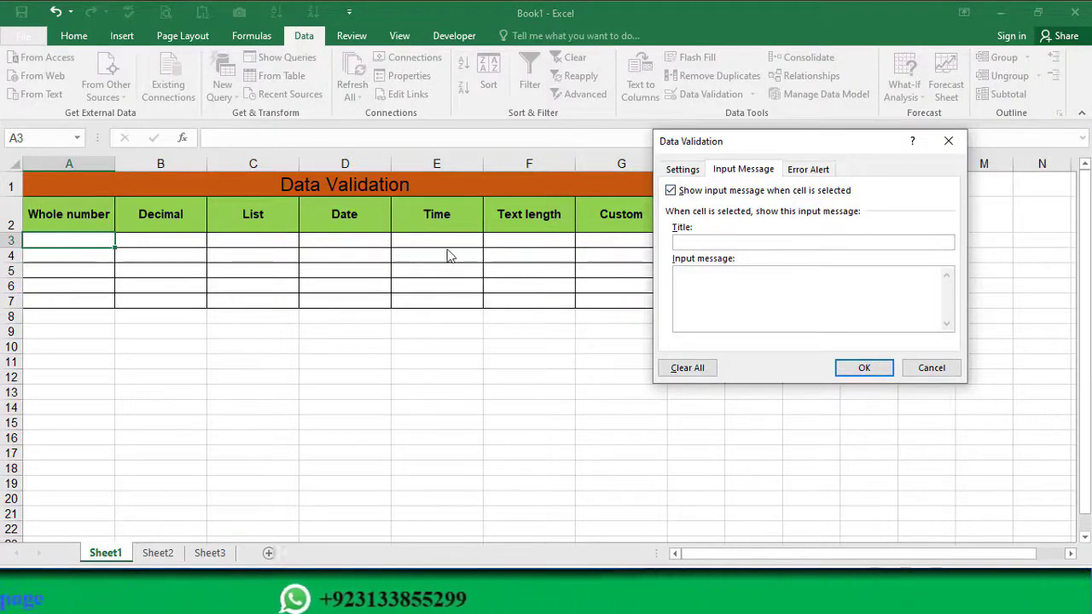
{"action": "left_click", "coordinate": [708, 243]}
{"action": "type", "text": "You"}
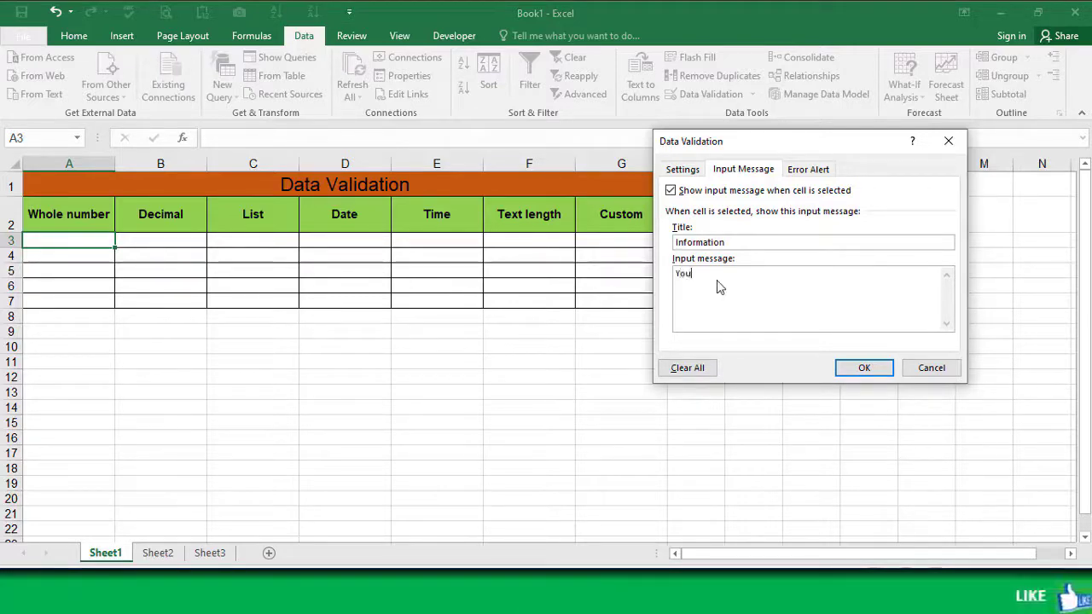
{"action": "type", "text": "can"}
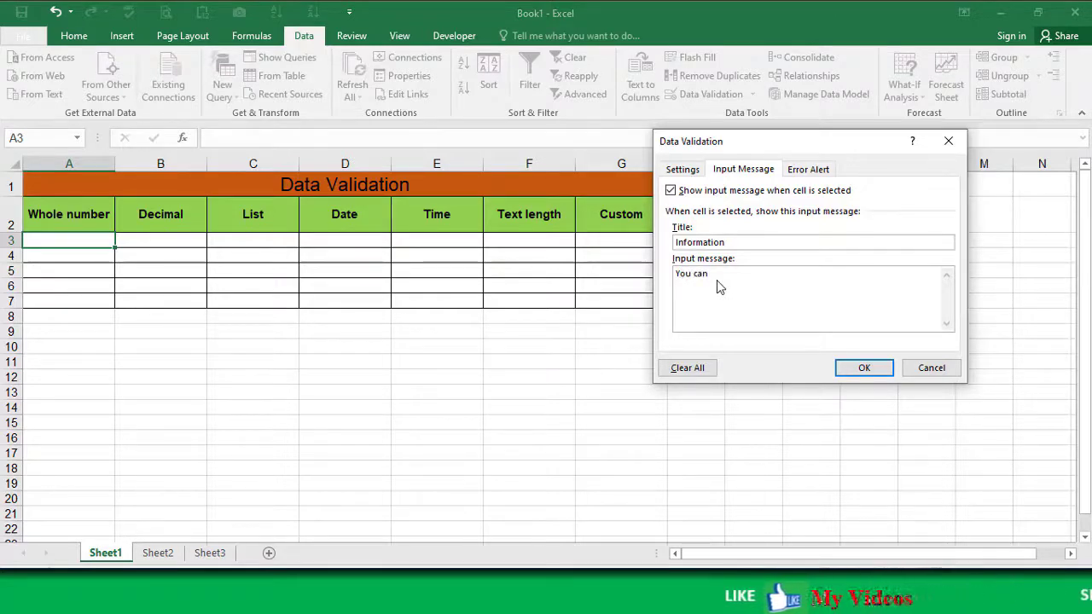
{"action": "type", "text": " enter"}
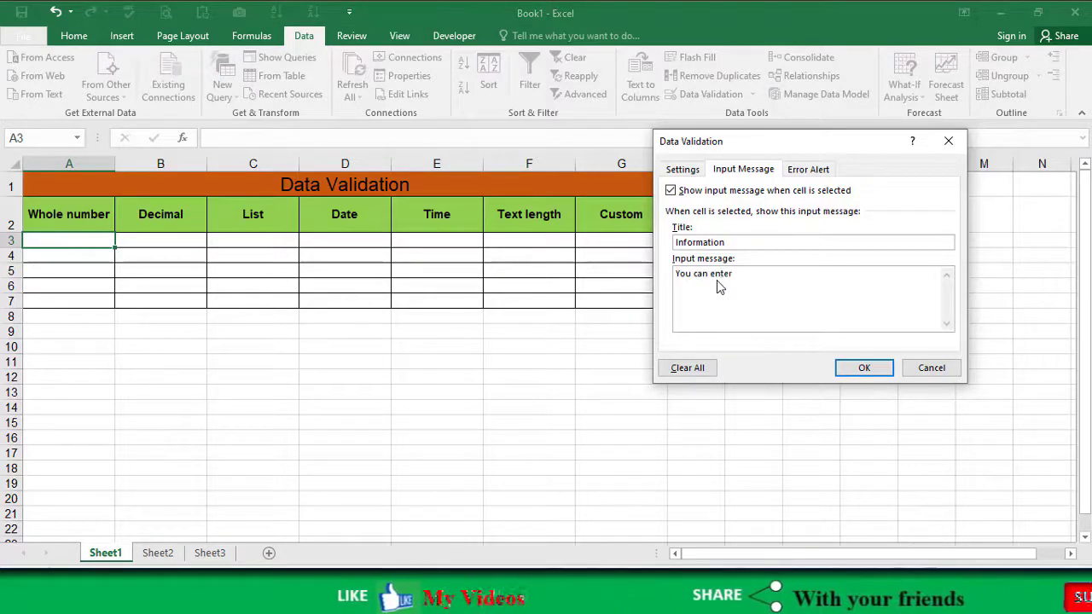
{"action": "type", "text": " num"}
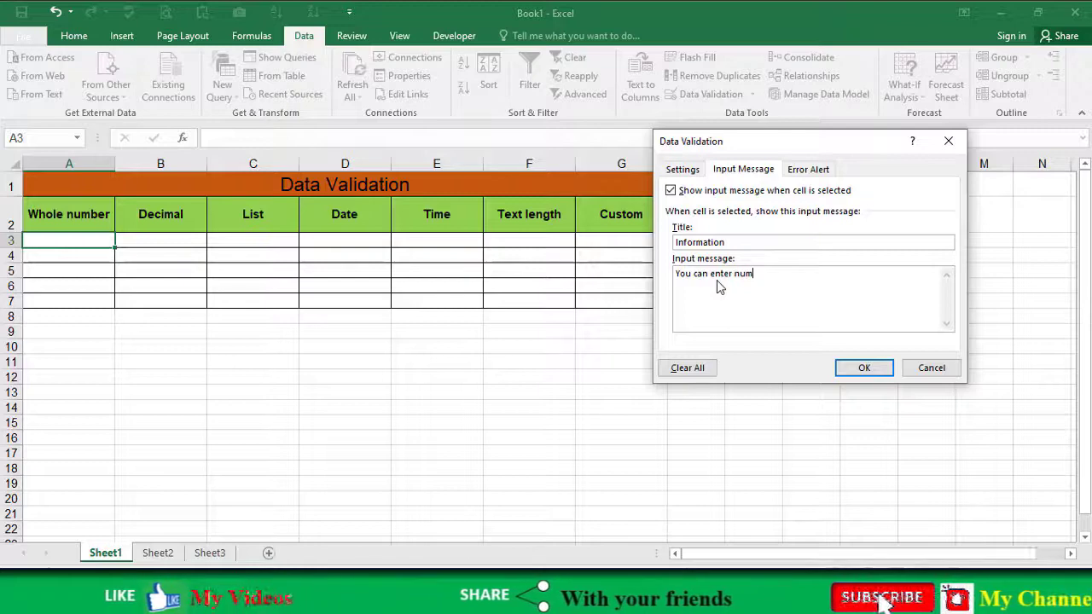
{"action": "type", "text": "ber"}
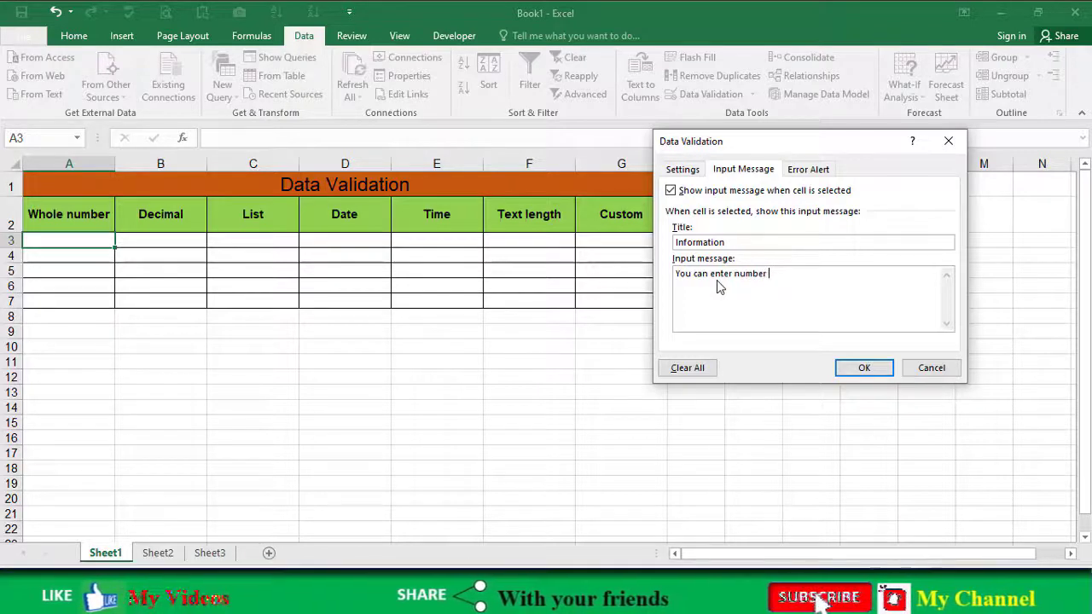
{"action": "type", "text": " between"}
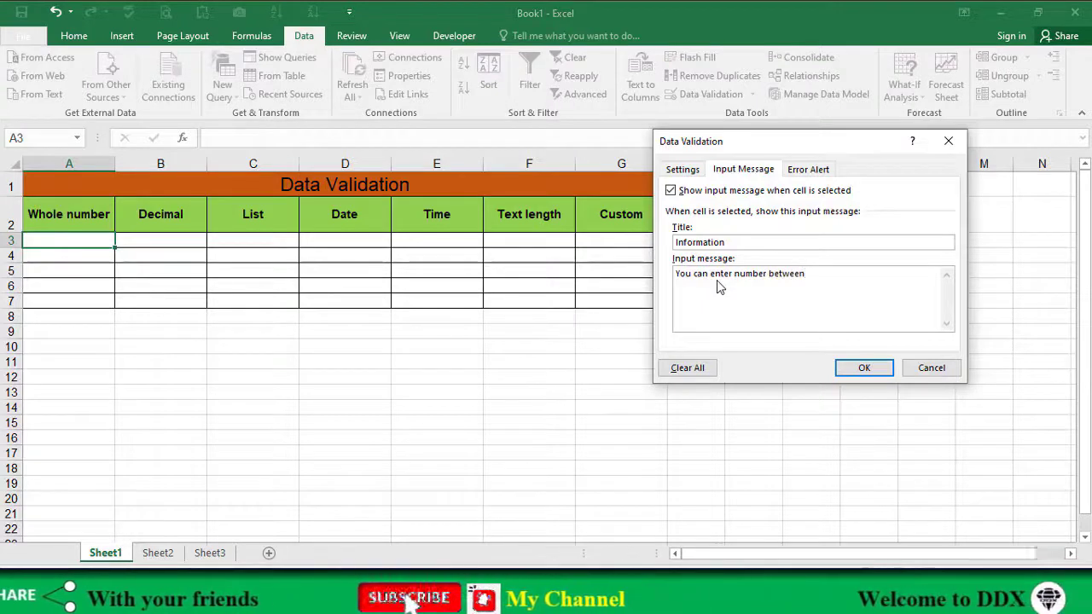
{"action": "type", "text": " 100 "}
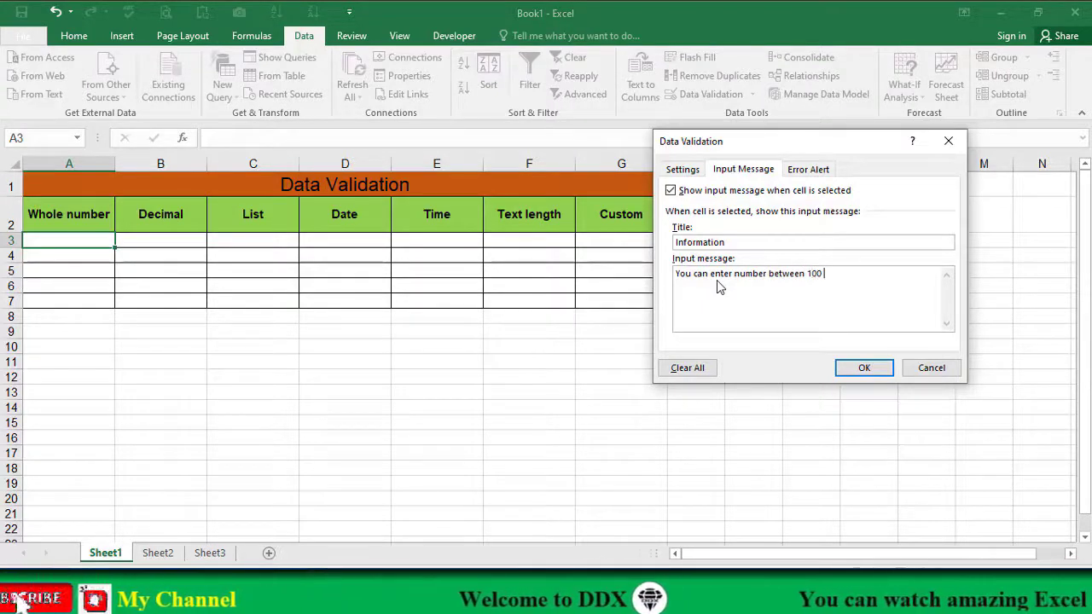
{"action": "type", "text": "and 5"}
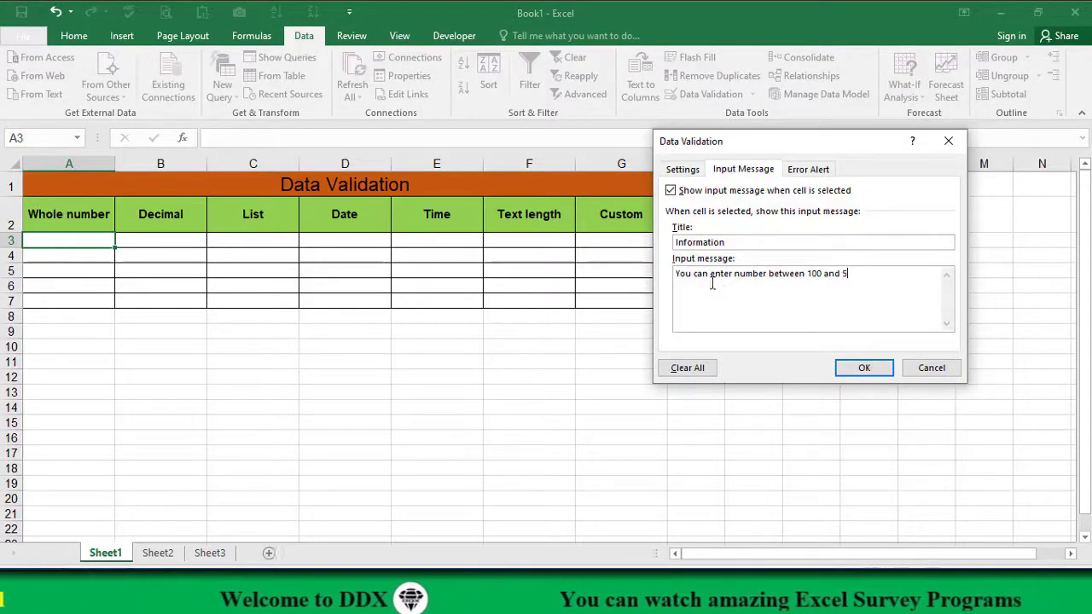
{"action": "type", "text": "00"}
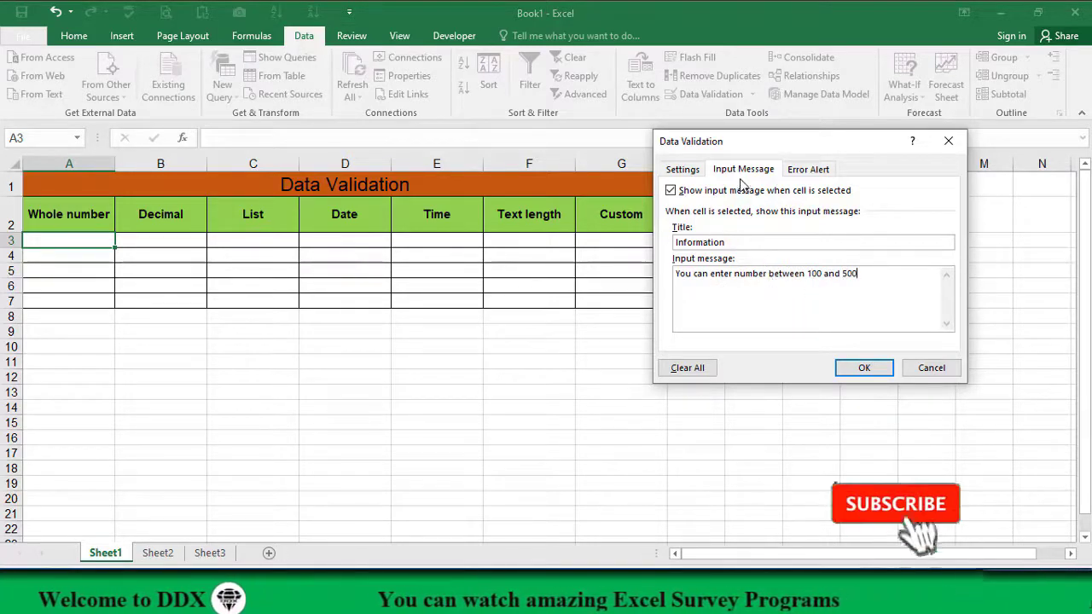
- Add a Stop error alert titled 'Sorry' with message 'You have entered invalid data' and apply it
{"action": "left_click", "coordinate": [808, 169]}
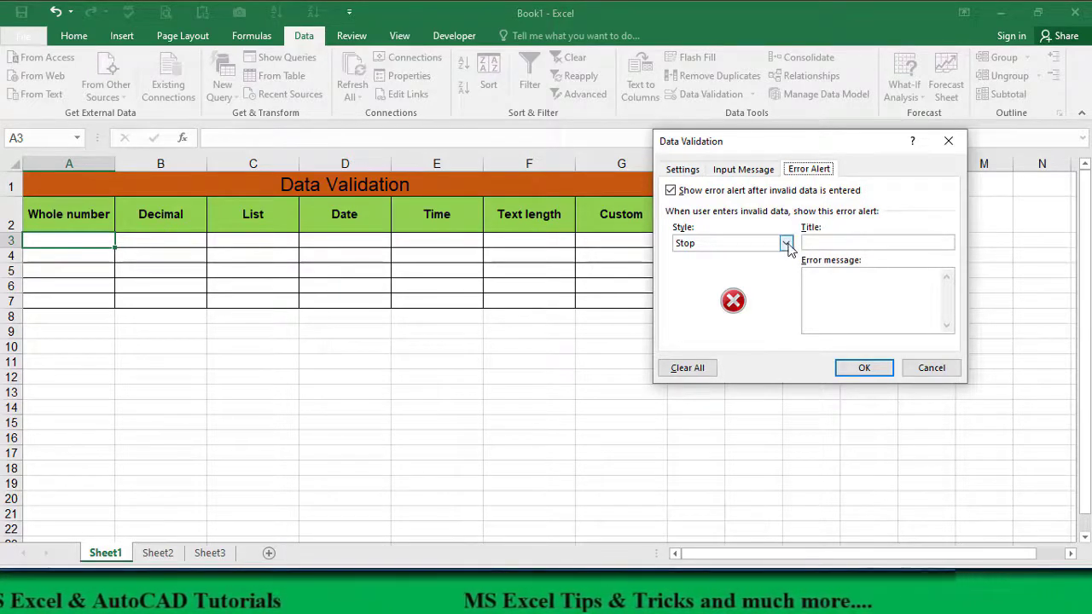
{"action": "left_click", "coordinate": [695, 243]}
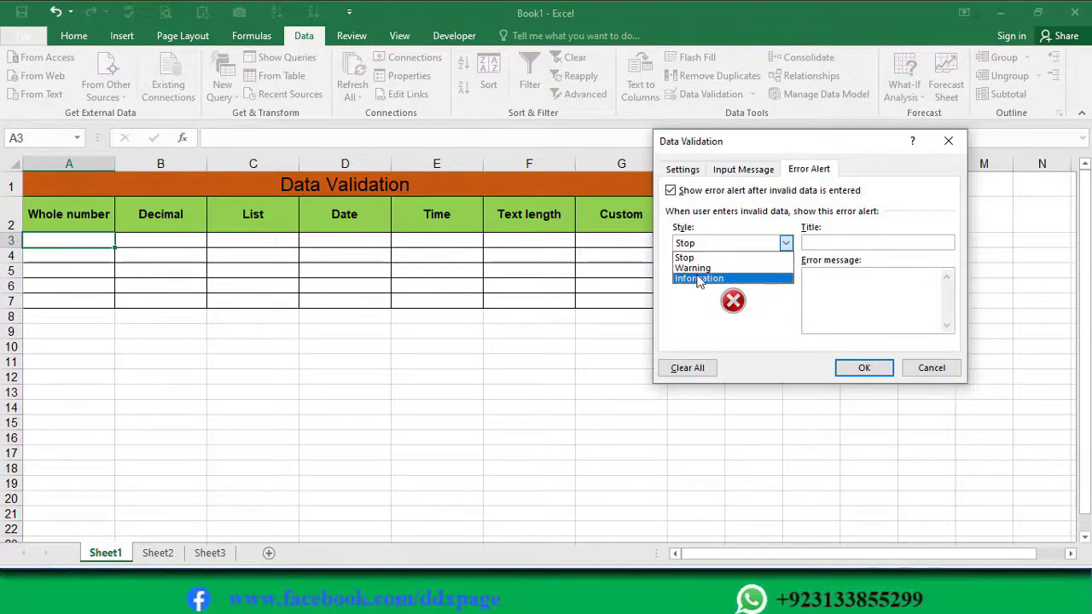
{"action": "left_click", "coordinate": [827, 243]}
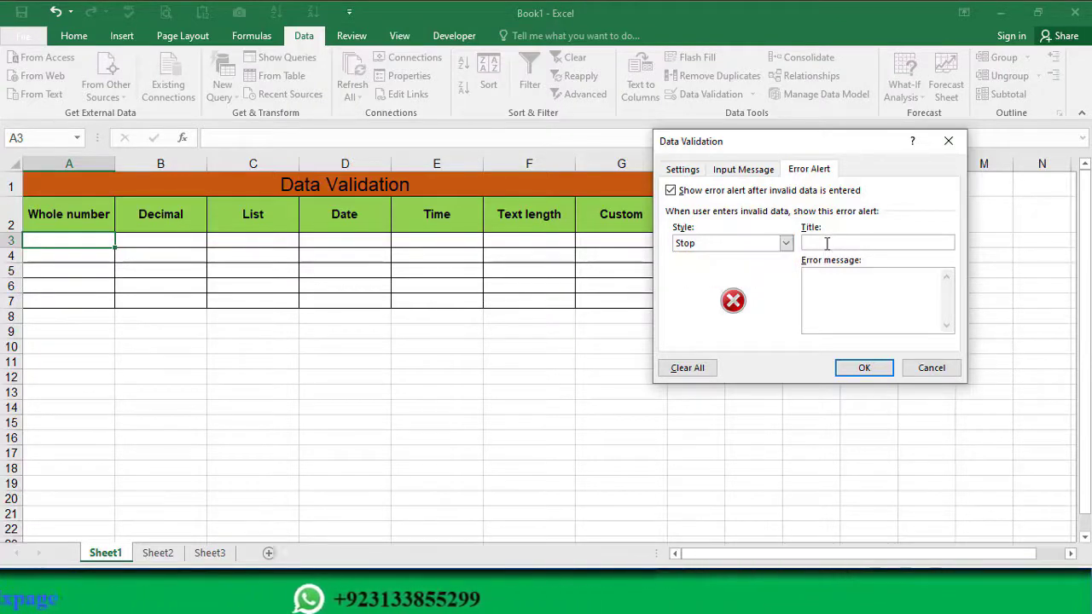
{"action": "type", "text": "Sorry"}
{"action": "left_click", "coordinate": [833, 277]}
{"action": "type", "text": "You have ent"}
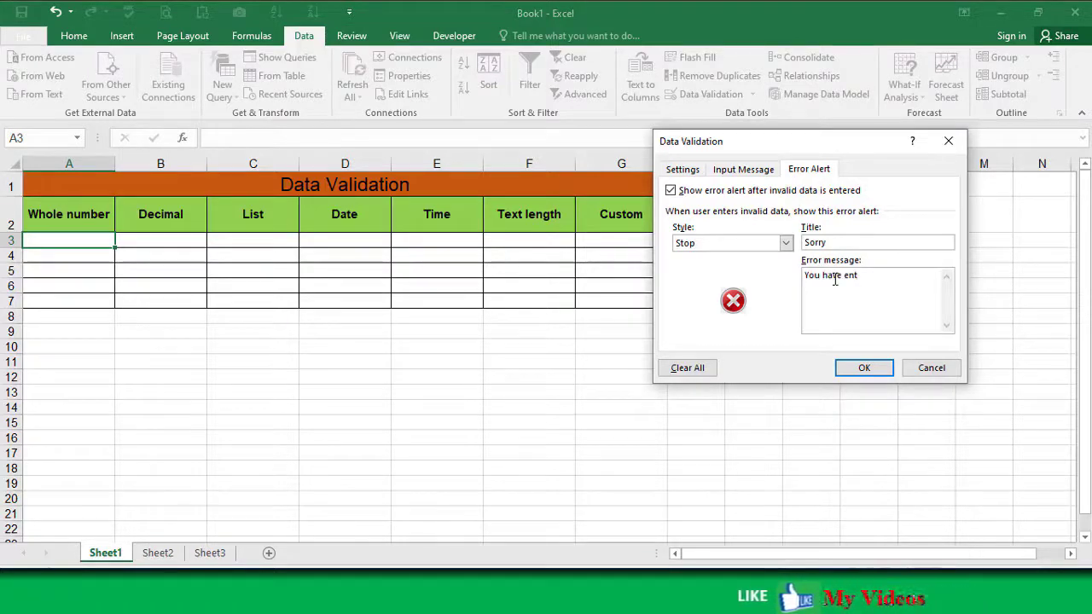
{"action": "type", "text": "ered"}
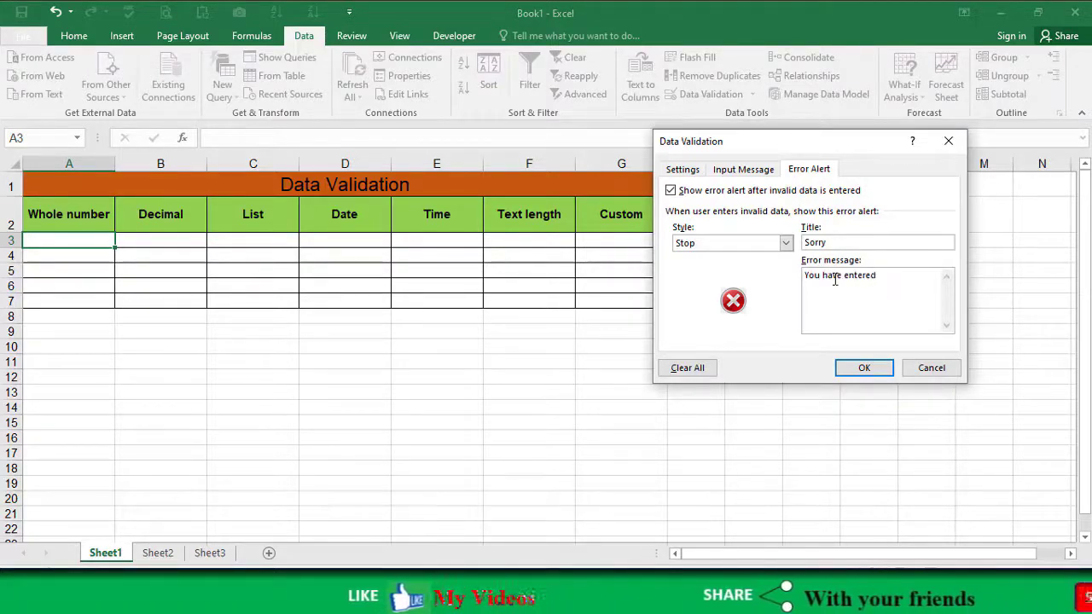
{"action": "type", "text": " invali"}
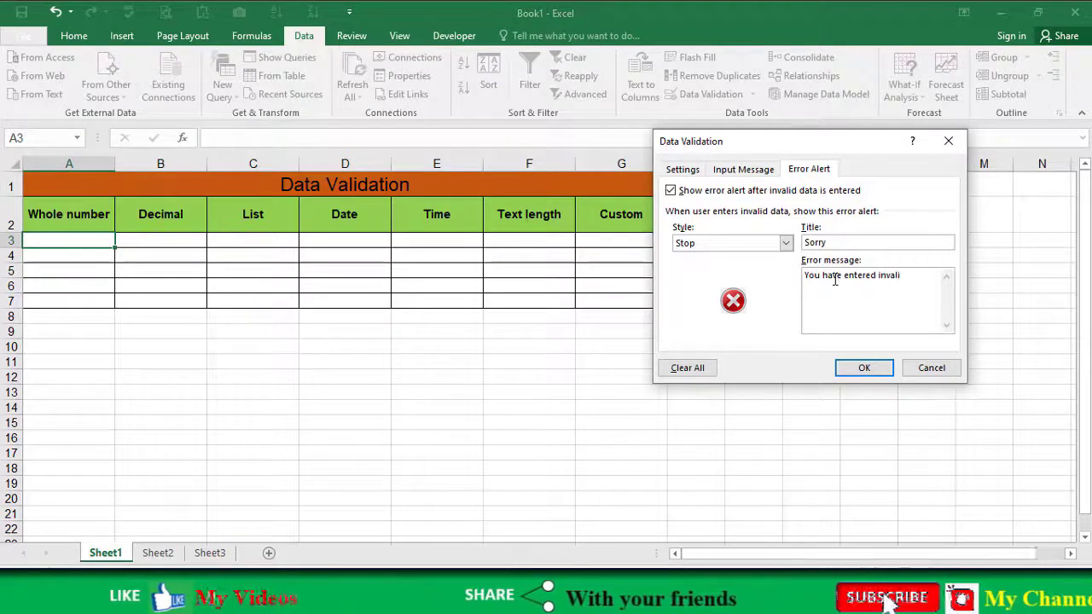
{"action": "type", "text": "d d"}
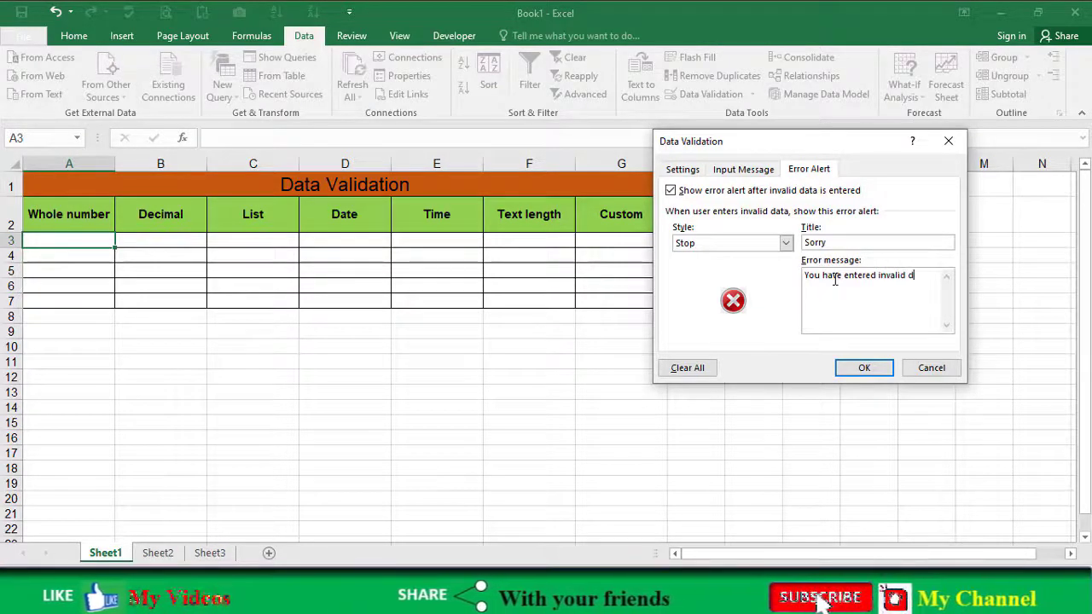
{"action": "type", "text": "ata"}
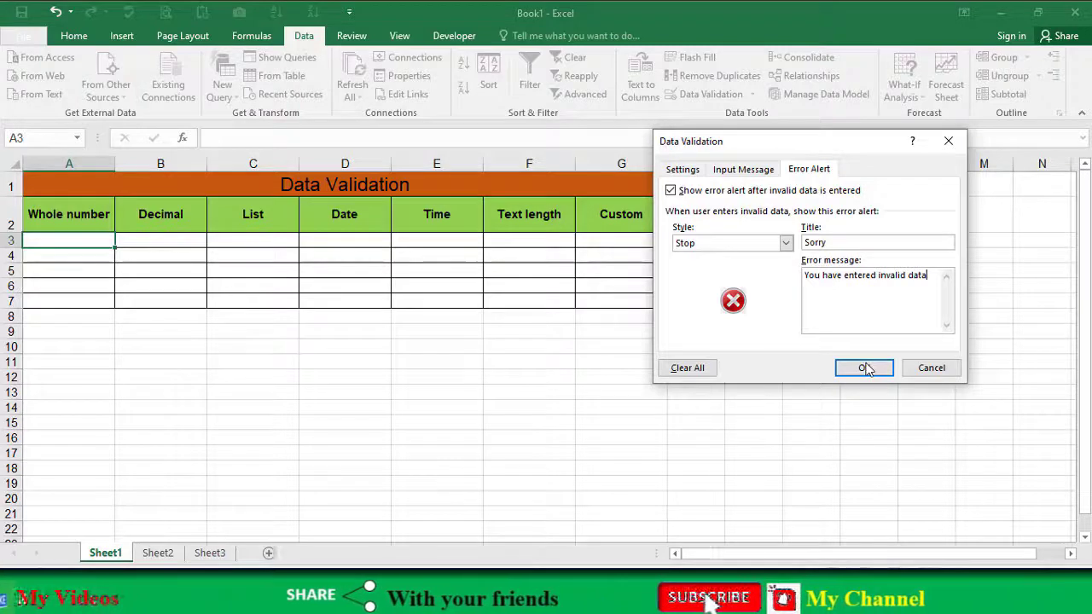
{"action": "key", "text": "Return"}
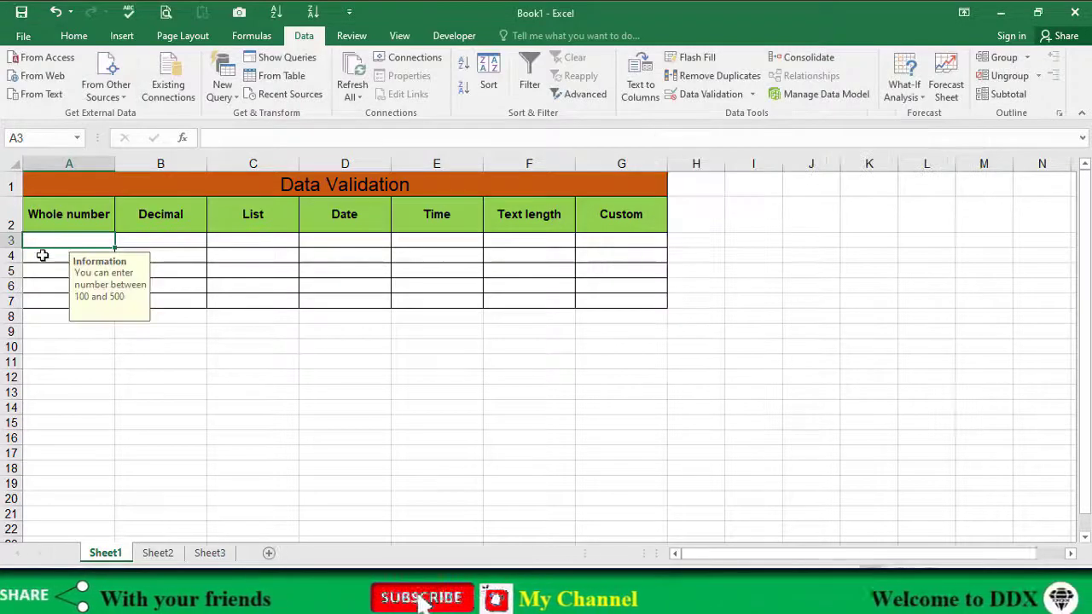
- Check A3's input message and enter the valid values 112 and 300 in A3
{"action": "left_click", "coordinate": [91, 273]}
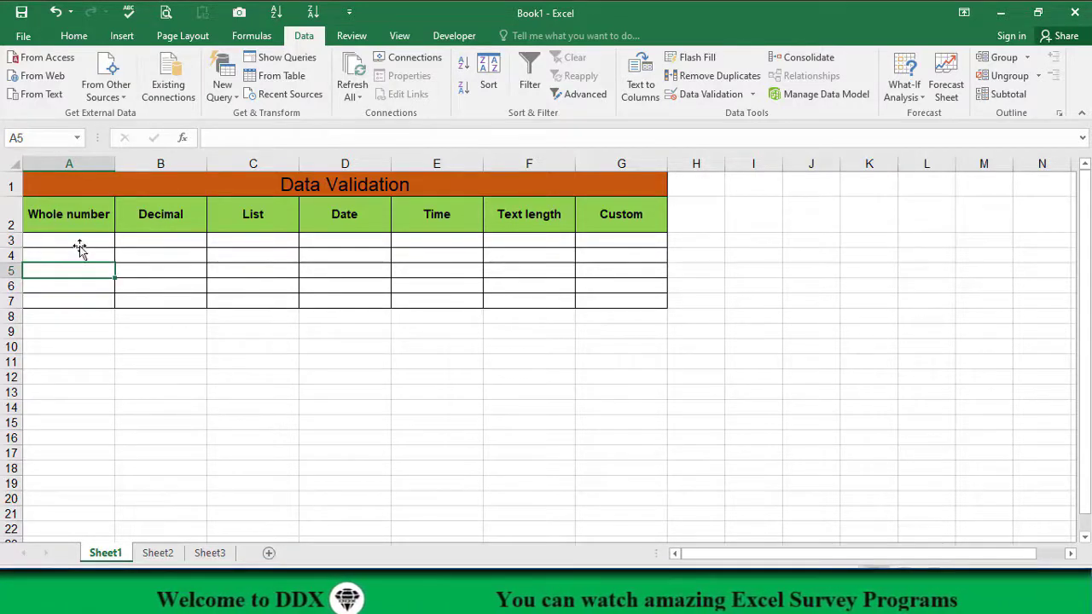
{"action": "left_click", "coordinate": [80, 244]}
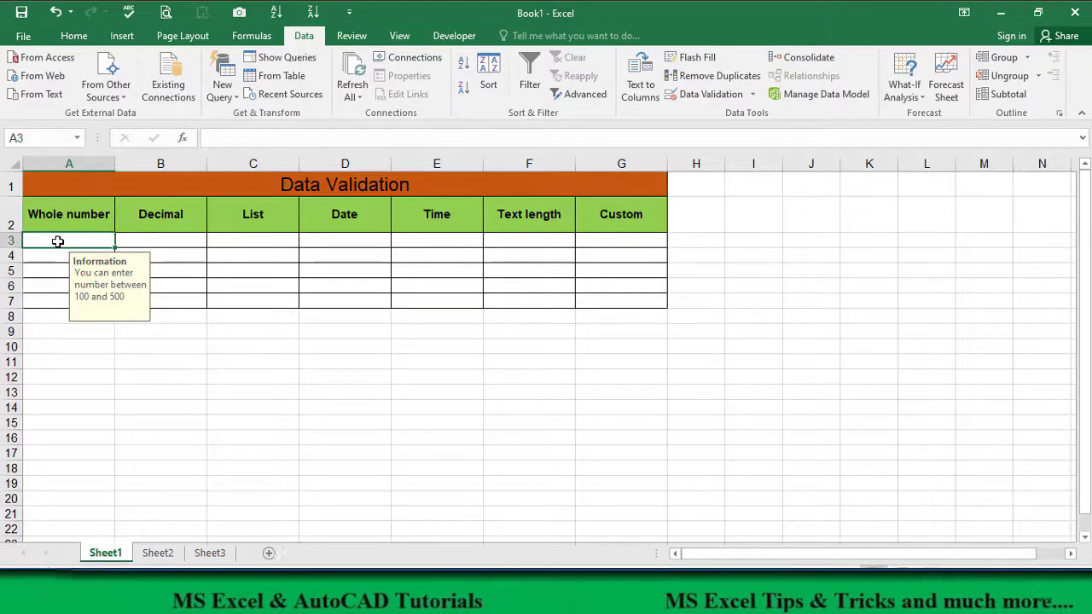
{"action": "type", "text": "11"}
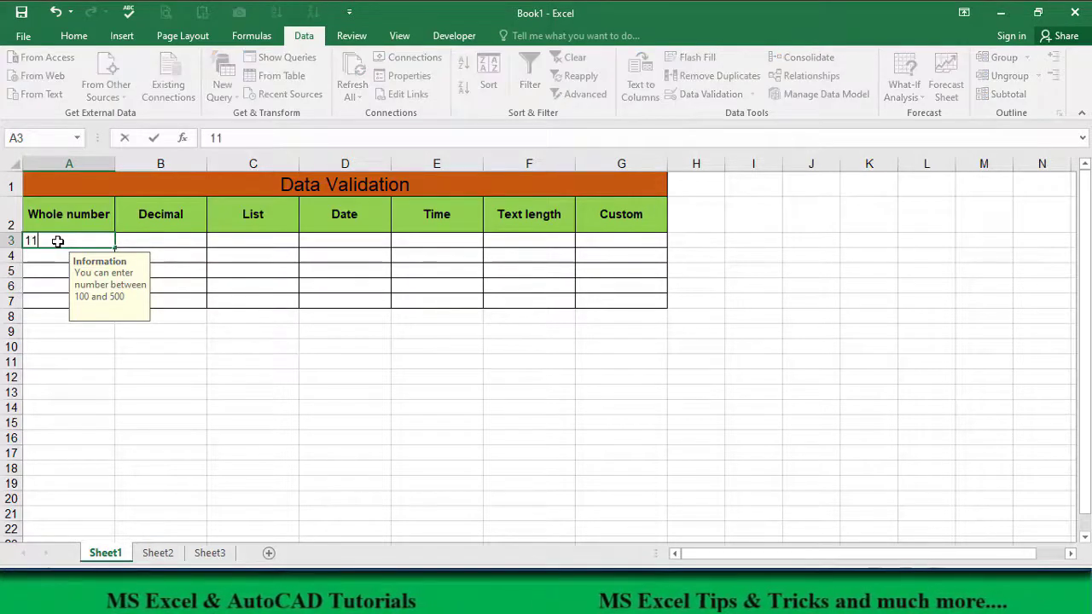
{"action": "type", "text": "2"}
{"action": "key", "text": "Return"}
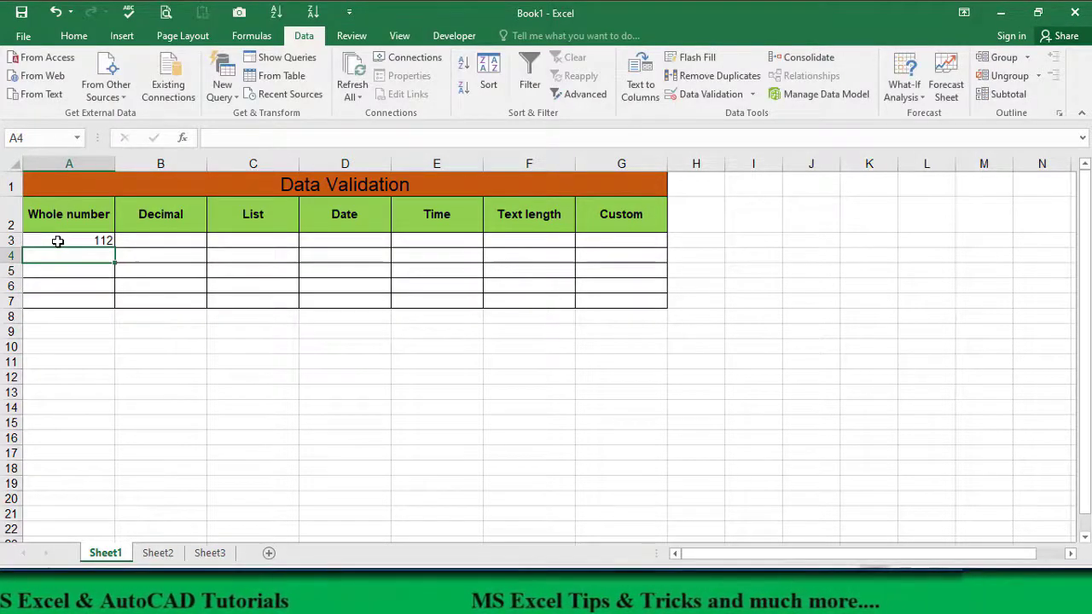
{"action": "left_click", "coordinate": [57, 242]}
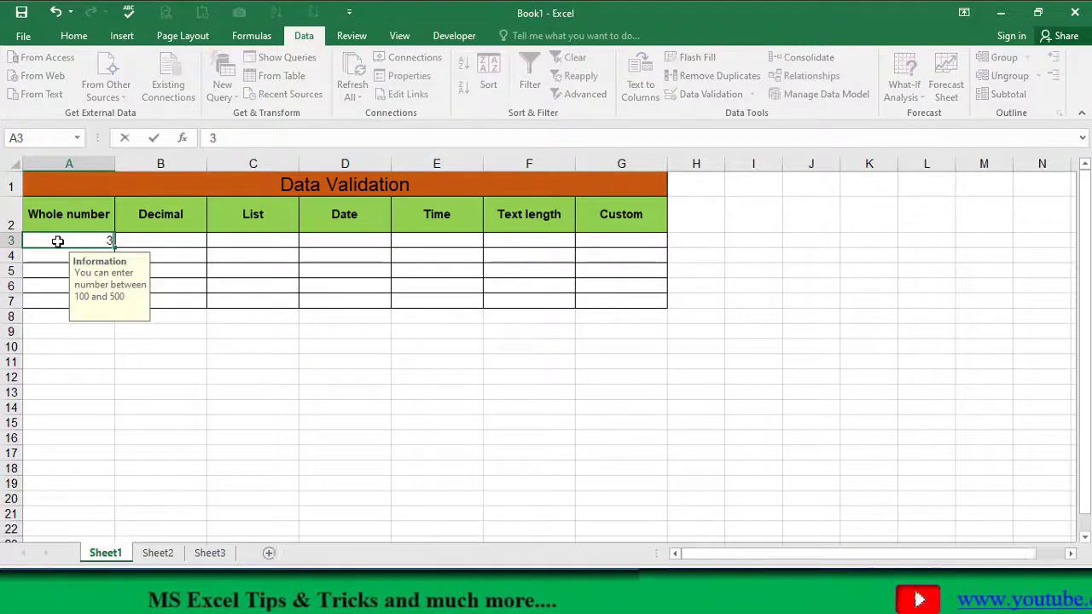
{"action": "type", "text": "3000"}
{"action": "key", "text": "BackSpace"}
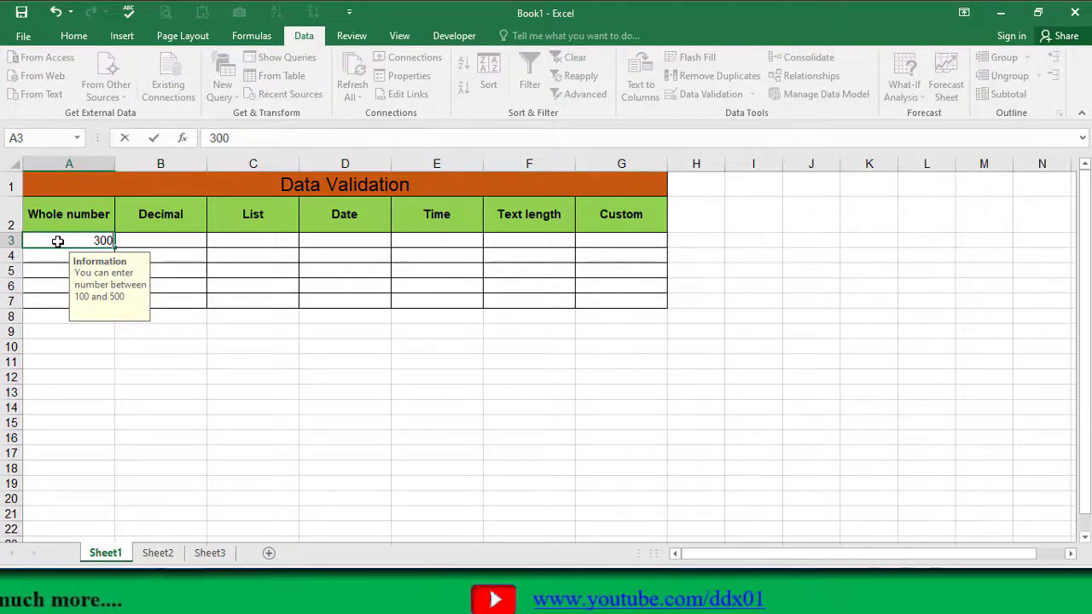
{"action": "key", "text": "Return"}
- Test 95 and 559 against A3's rule, leave 200 in A3, and open Data Validation for A4
{"action": "left_click", "coordinate": [57, 242]}
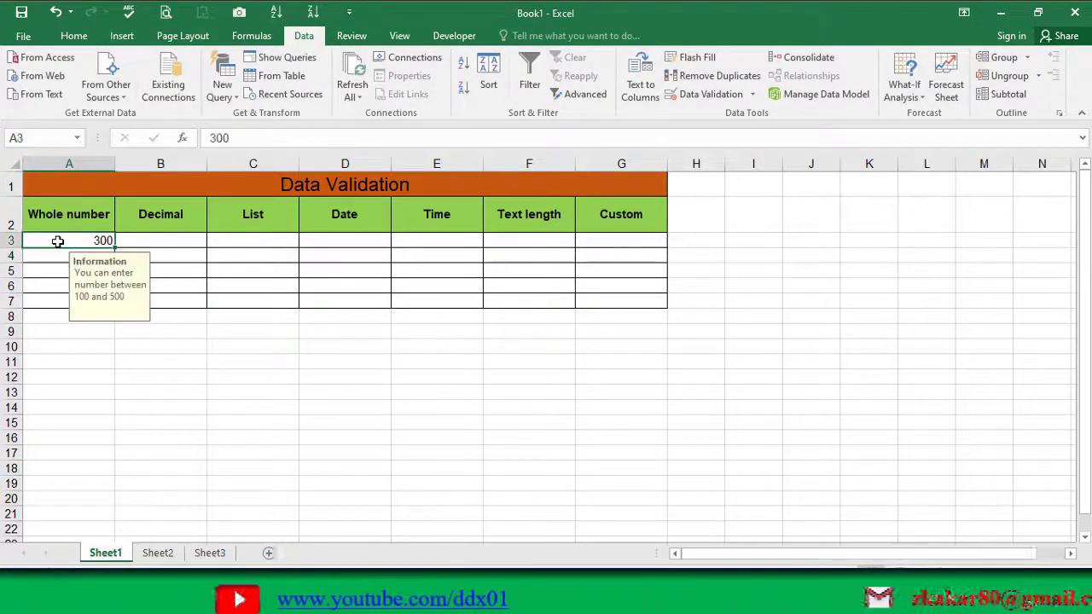
{"action": "type", "text": "95"}
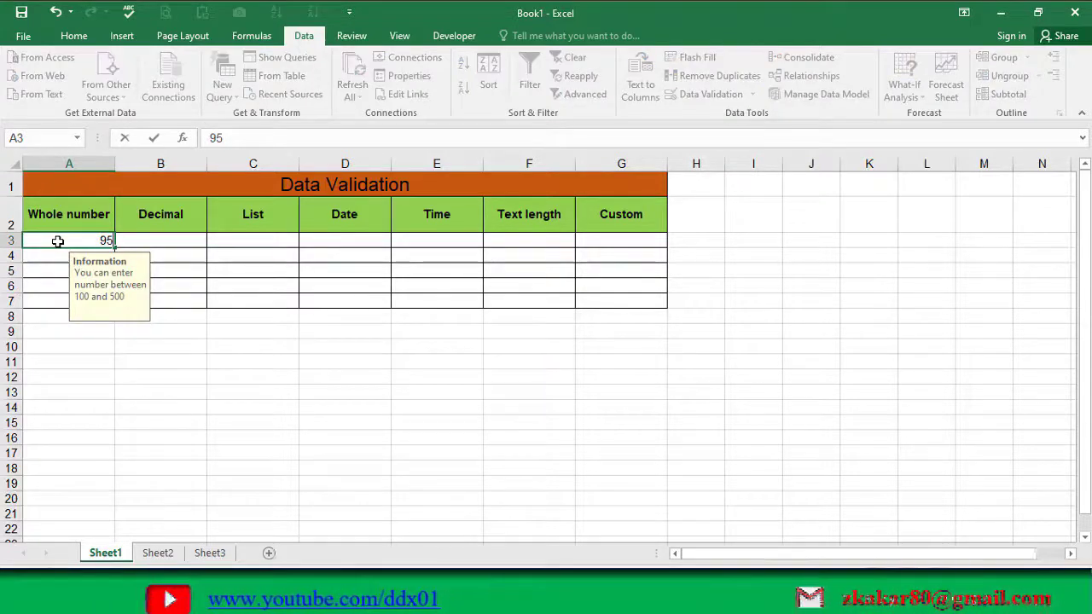
{"action": "key", "text": "Return"}
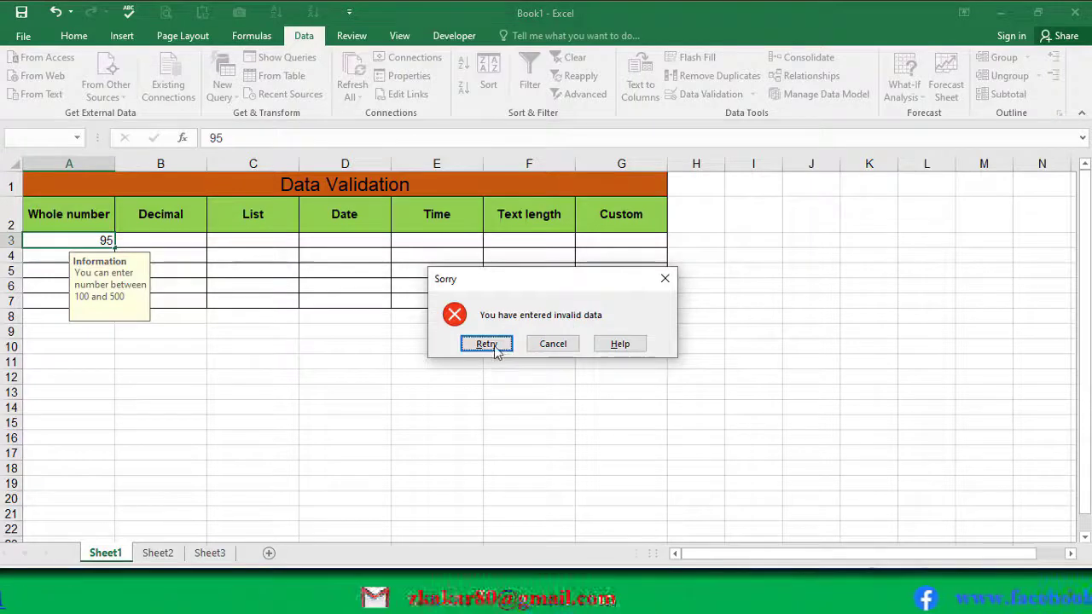
{"action": "key", "text": "Return"}
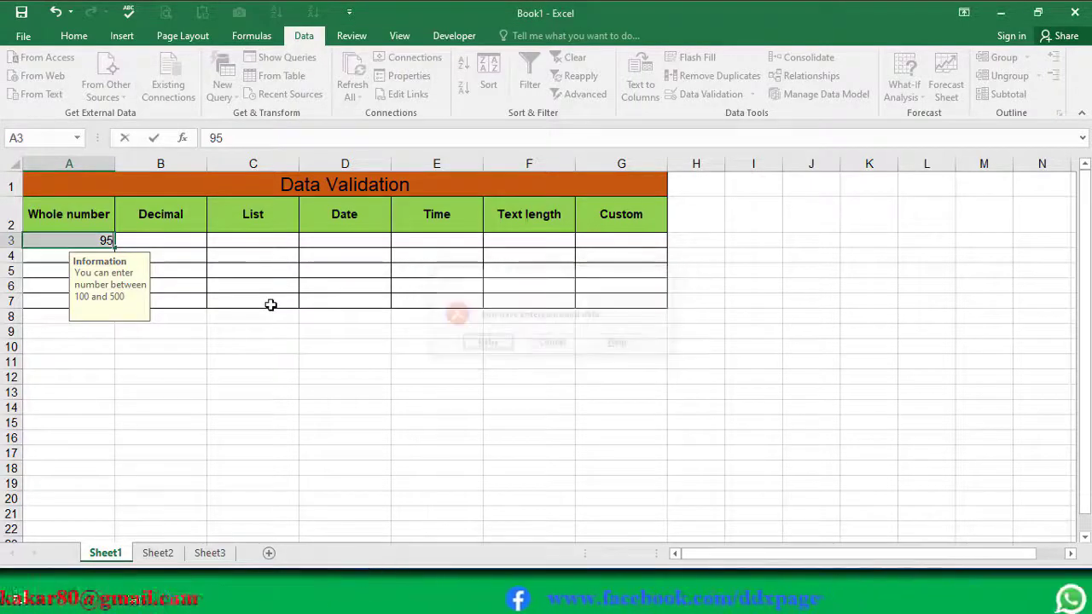
{"action": "type", "text": "55"}
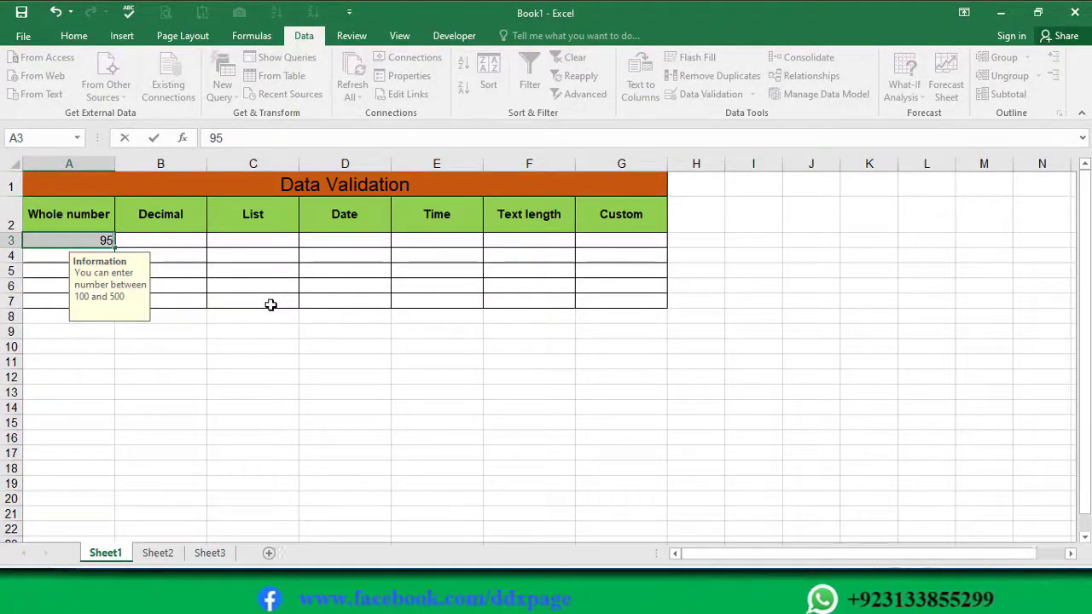
{"action": "type", "text": "9"}
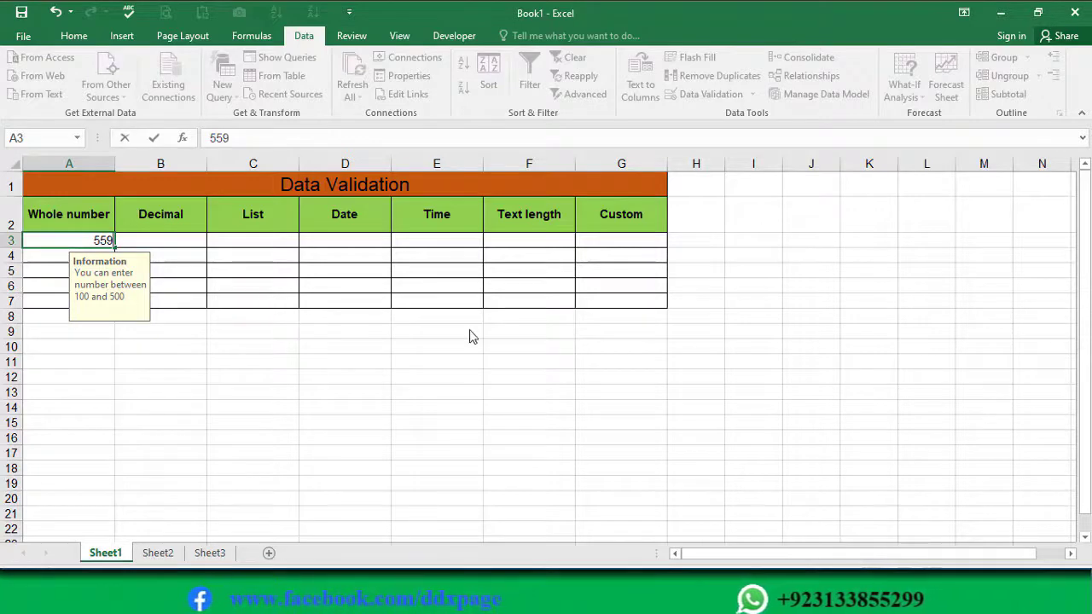
{"action": "key", "text": "Return"}
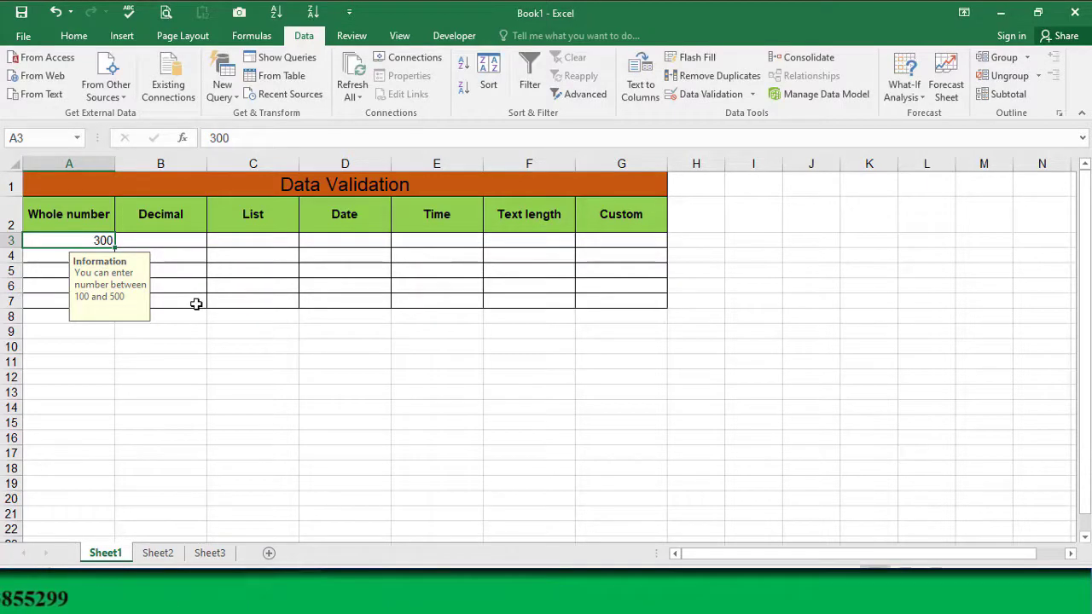
{"action": "type", "text": "20"}
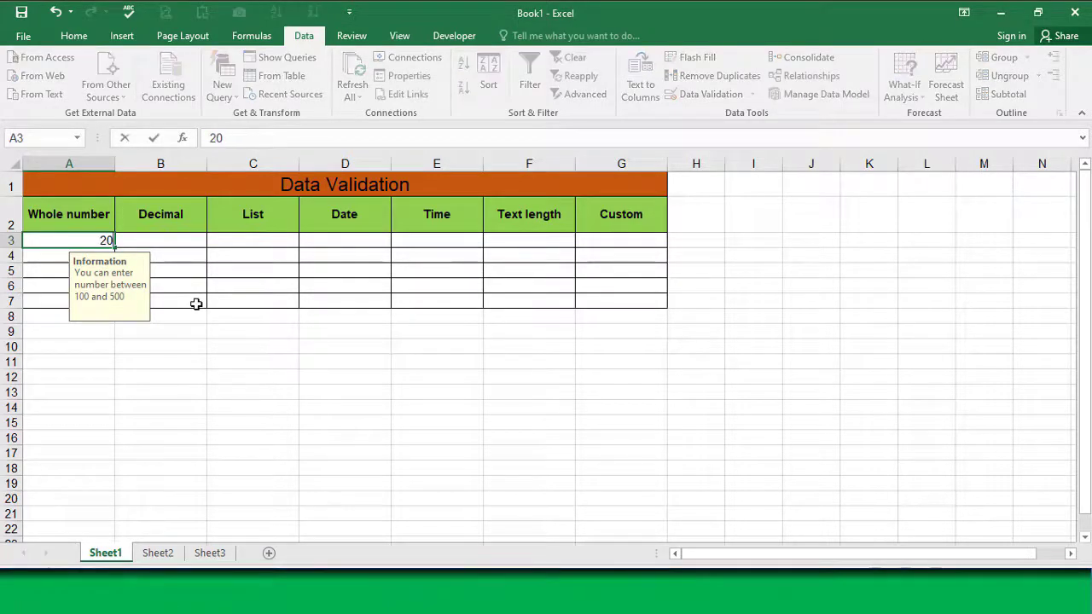
{"action": "type", "text": "0"}
{"action": "key", "text": "Return"}
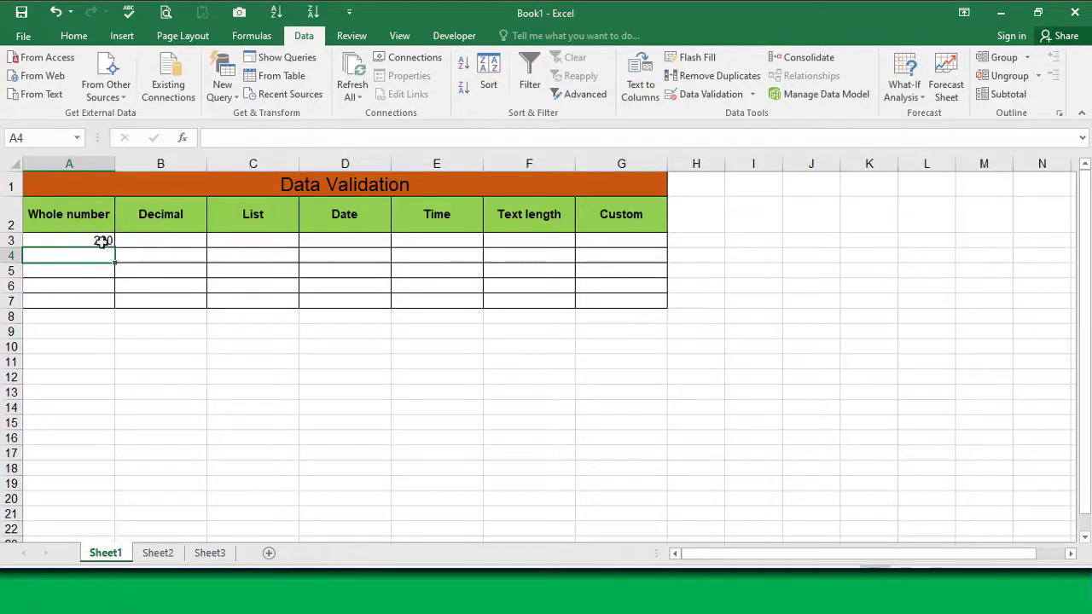
{"action": "left_click", "coordinate": [709, 94]}
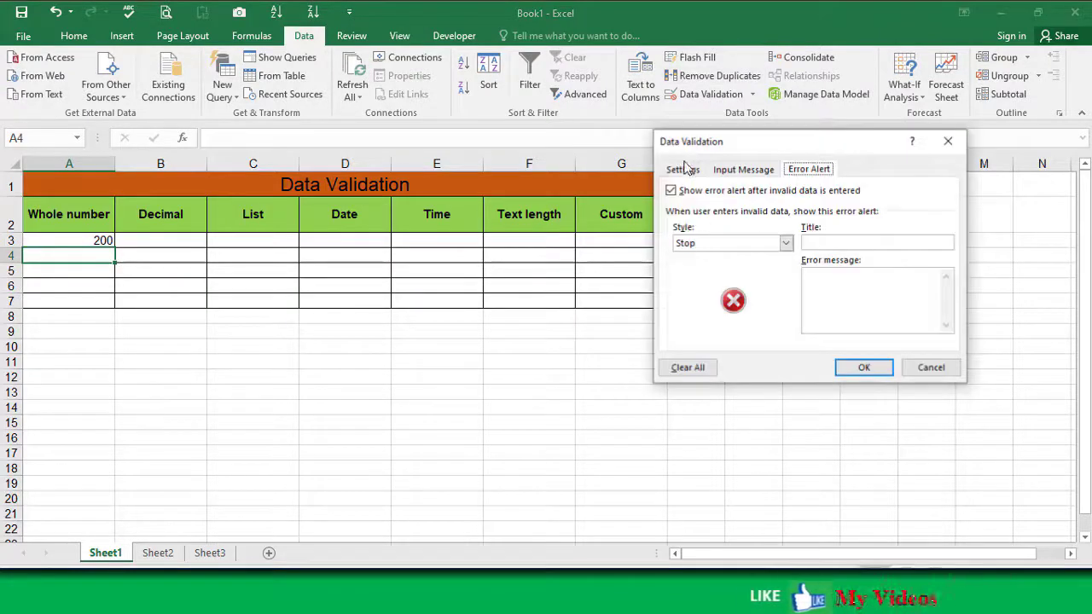
- Set A4 to allow whole numbers not between 100 and 500, and apply the rule
{"action": "left_click", "coordinate": [684, 169]}
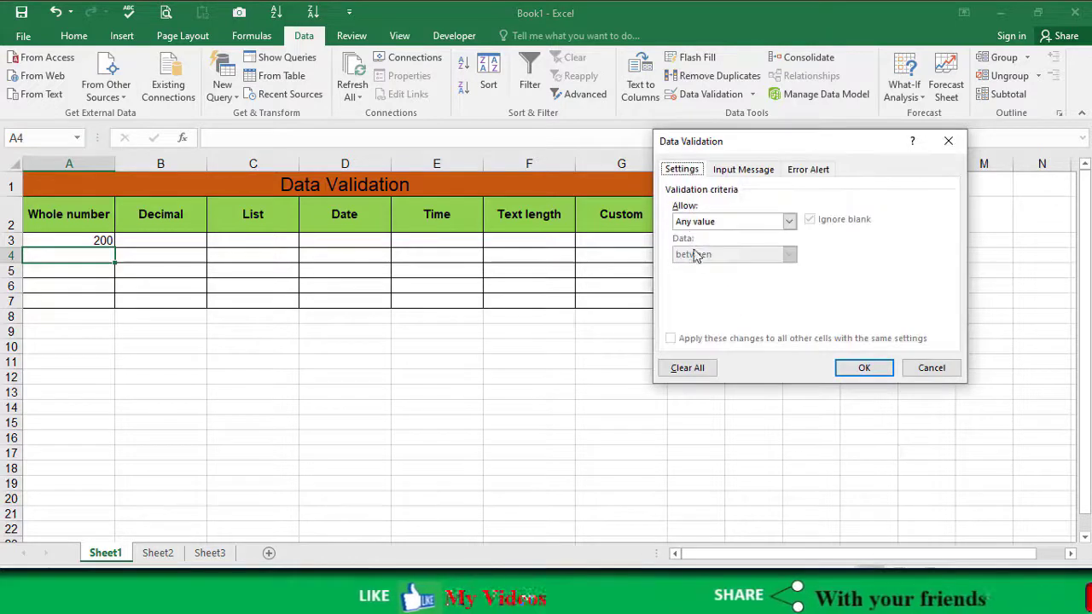
{"action": "left_click", "coordinate": [734, 221]}
{"action": "left_click", "coordinate": [696, 243]}
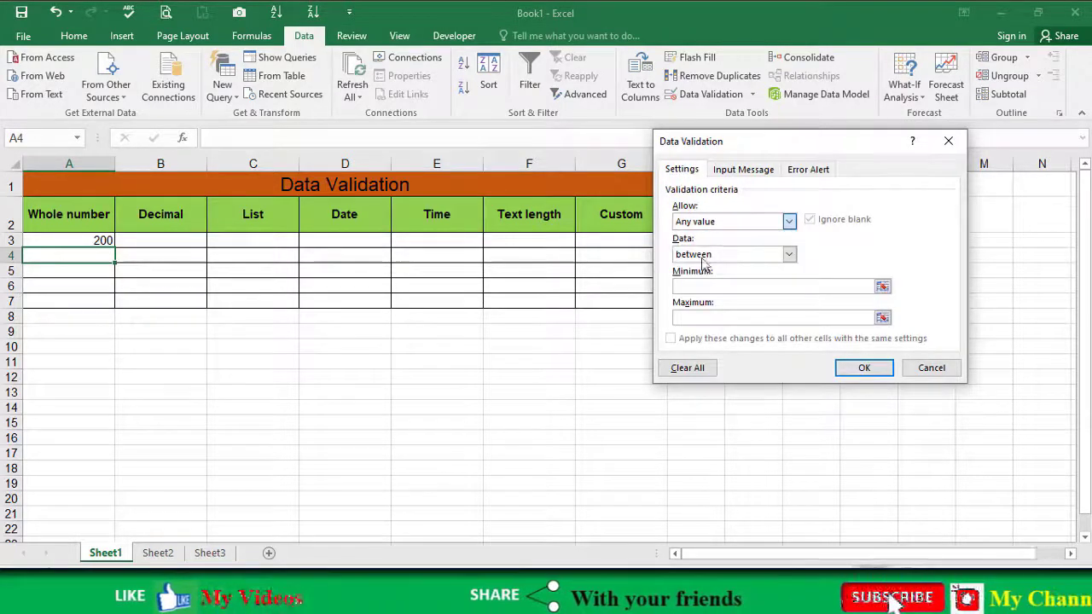
{"action": "left_click", "coordinate": [703, 256]}
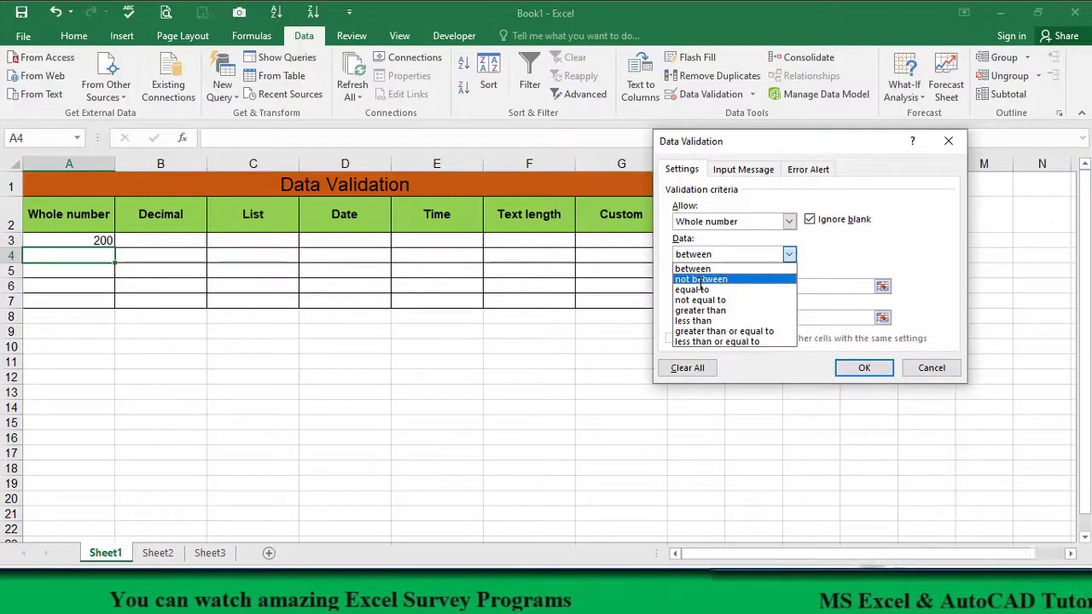
{"action": "left_click", "coordinate": [699, 282]}
{"action": "left_click", "coordinate": [701, 285]}
{"action": "type", "text": "100"}
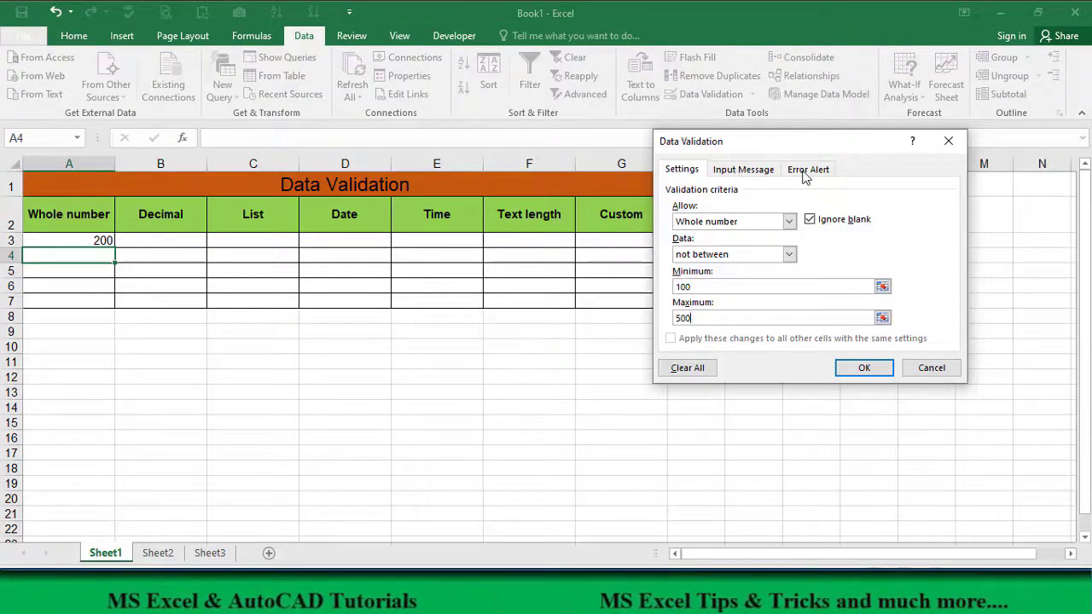
{"action": "left_click", "coordinate": [726, 170]}
{"action": "left_click", "coordinate": [808, 169]}
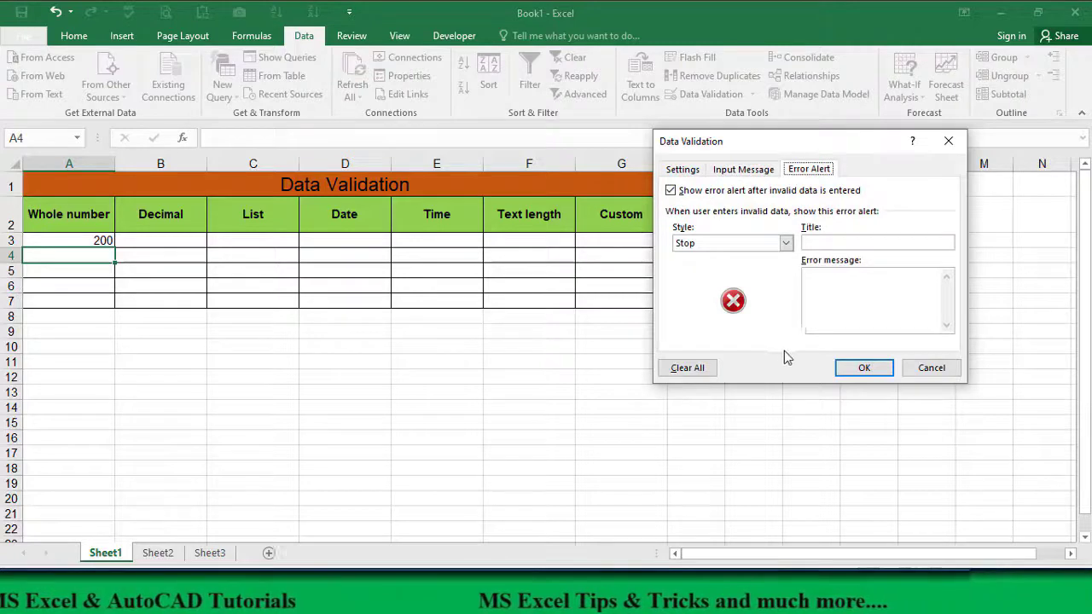
{"action": "key", "text": "ctrl+Tab"}
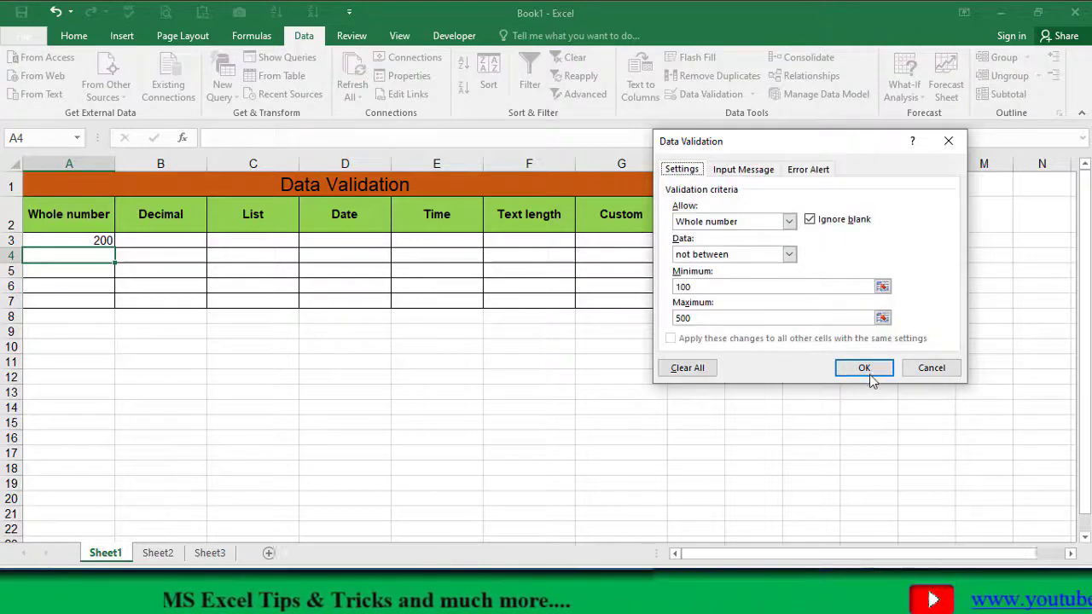
{"action": "key", "text": "Return"}
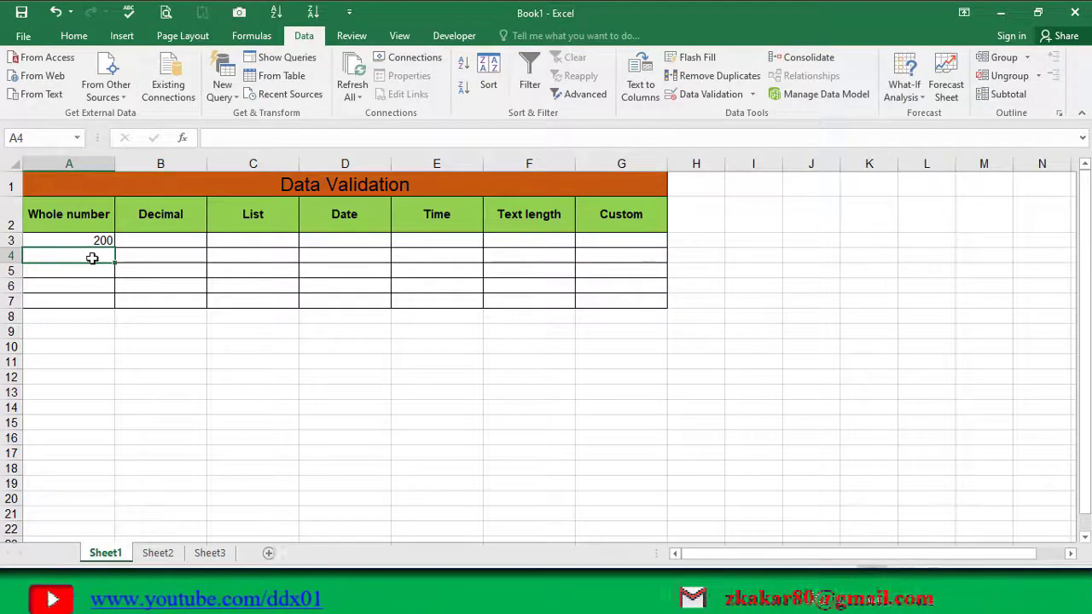
- Enter 23 and 558 in A4, then cancel the rejected 200 so 558 remains
{"action": "type", "text": "23"}
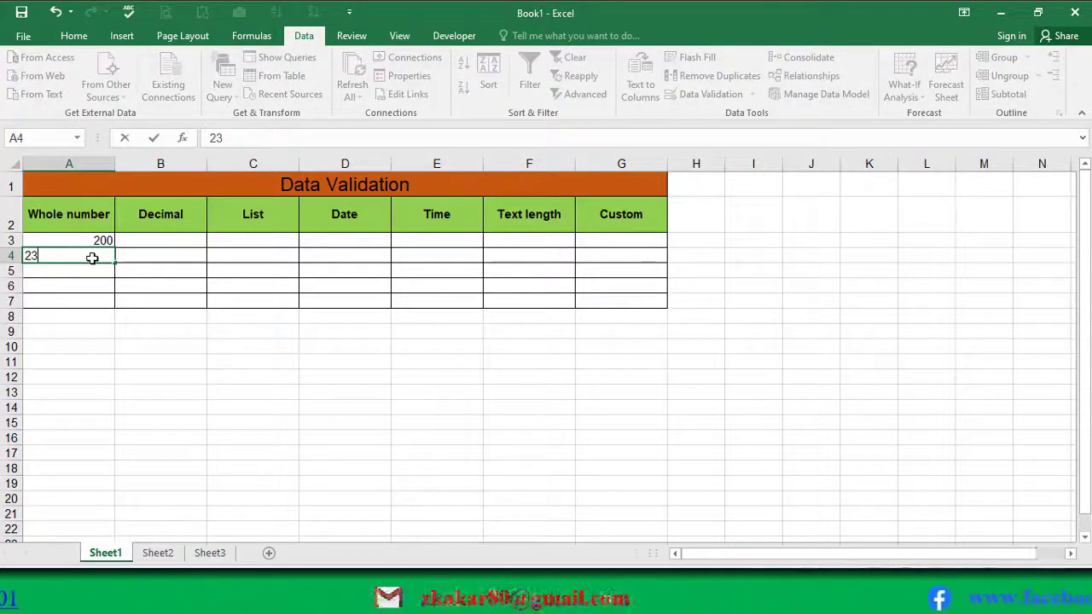
{"action": "key", "text": "Return"}
{"action": "left_click", "coordinate": [92, 258]}
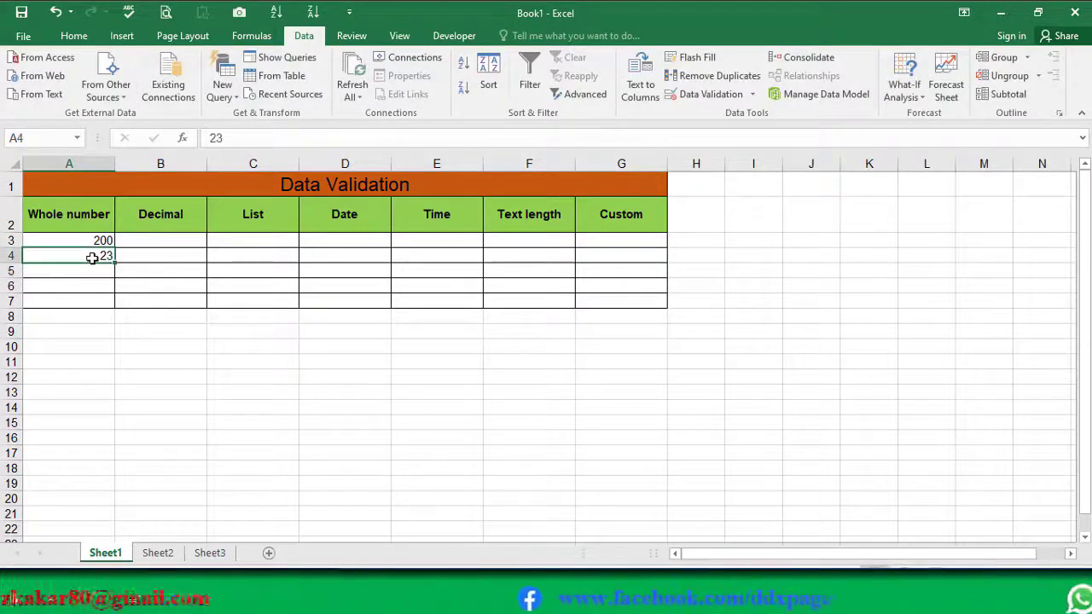
{"action": "type", "text": "558"}
{"action": "key", "text": "ctrl+Return"}
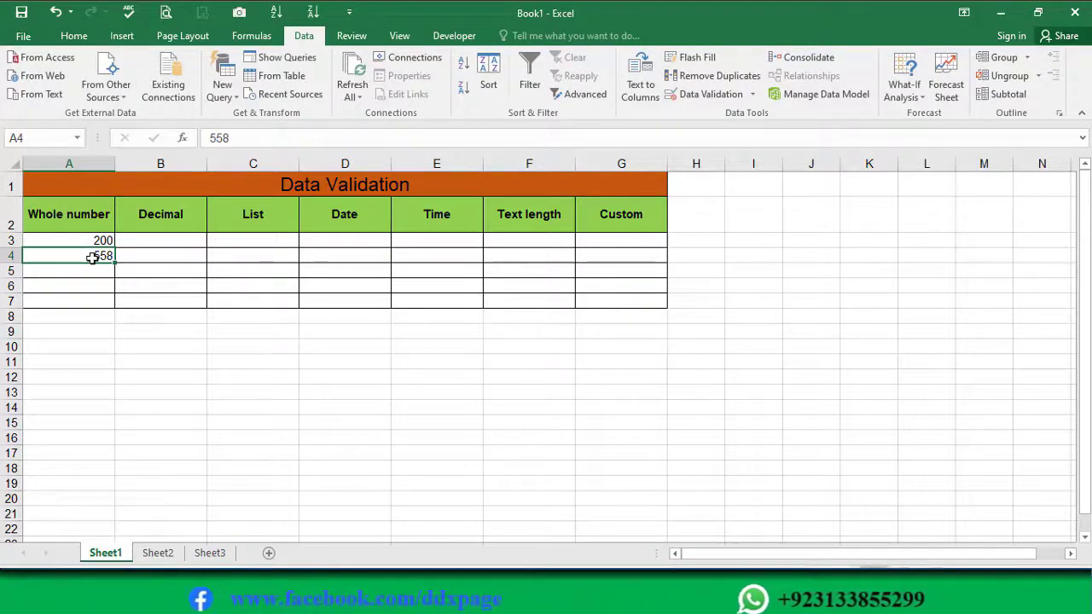
{"action": "type", "text": "200"}
{"action": "key", "text": "Return"}
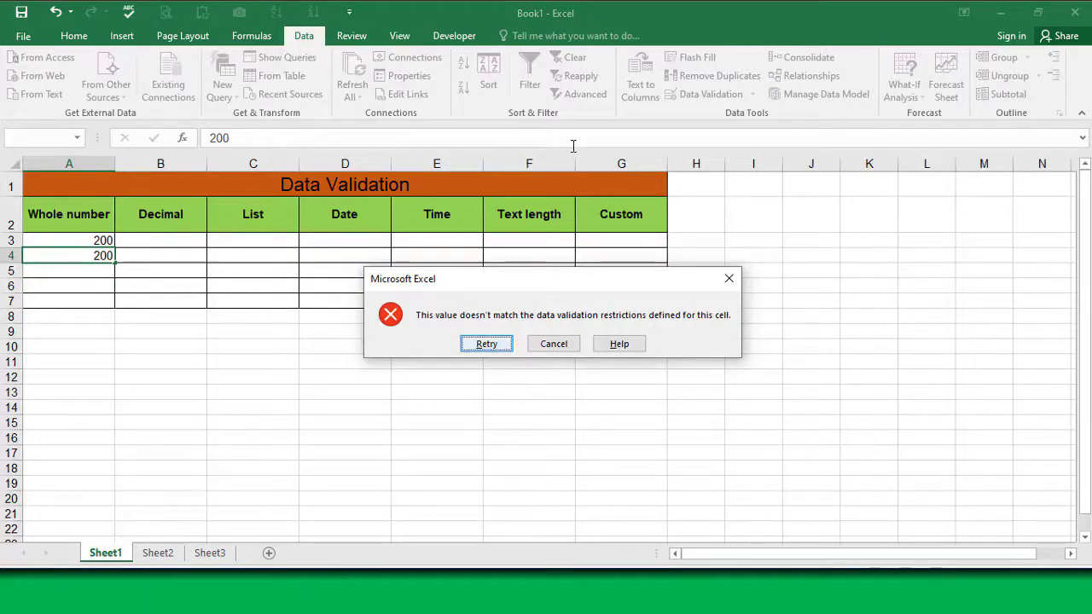
{"action": "key", "text": "Tab"}
{"action": "key", "text": "Return"}
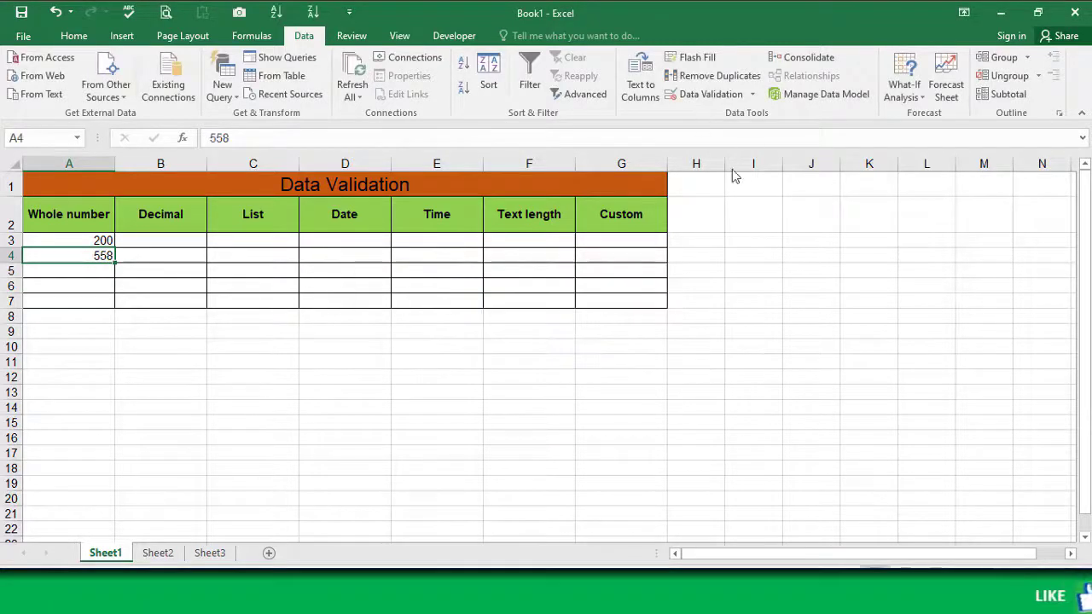
- Review A4's error alert settings, close the dialog unchanged, and select B3
{"action": "left_click", "coordinate": [704, 93]}
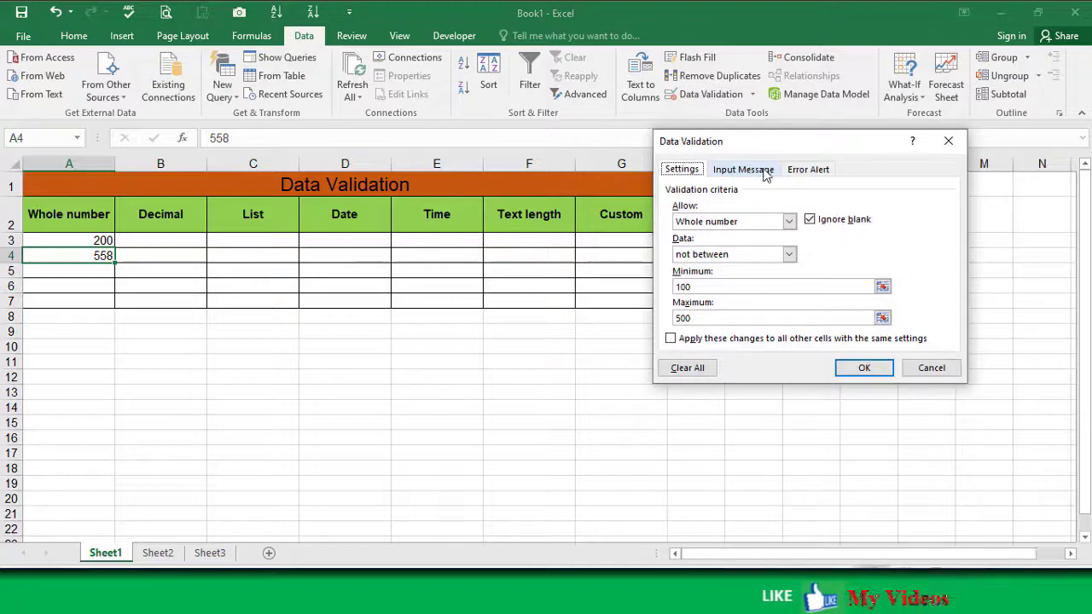
{"action": "left_click", "coordinate": [809, 169]}
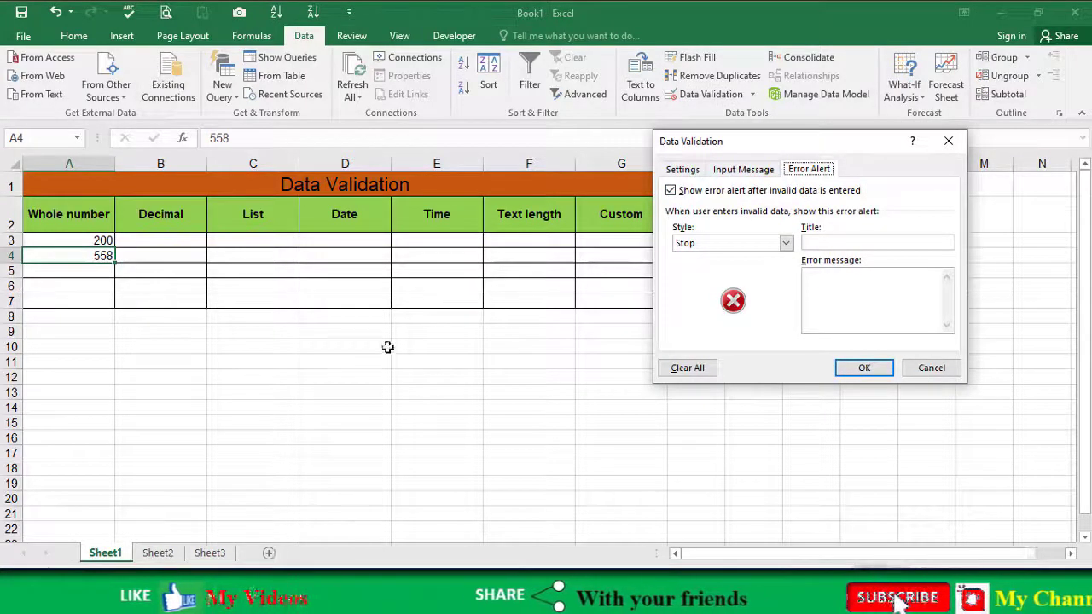
{"action": "key", "text": "Escape"}
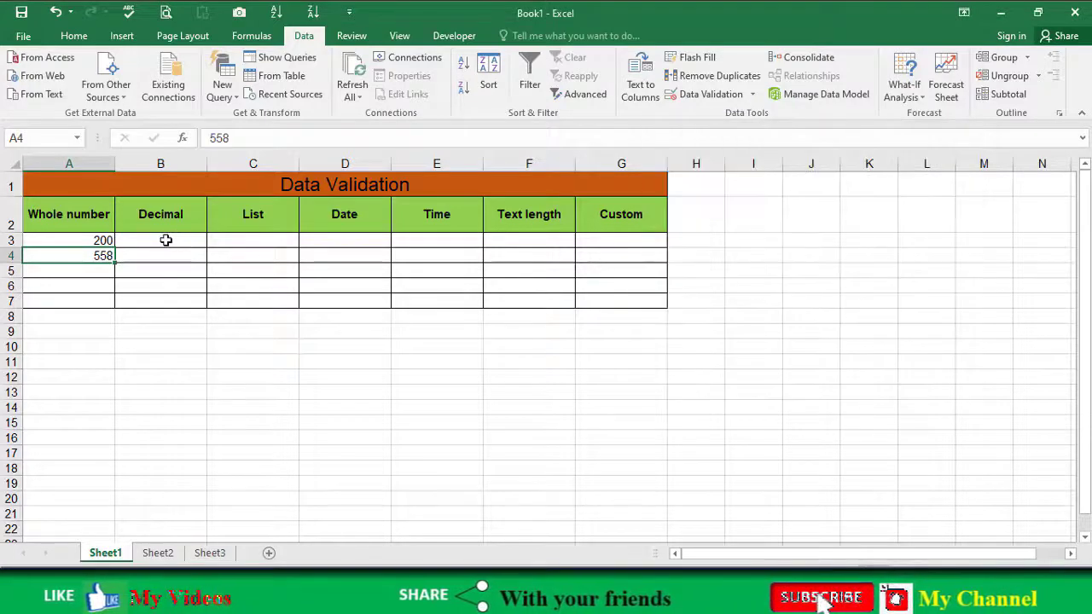
{"action": "left_click", "coordinate": [171, 239]}
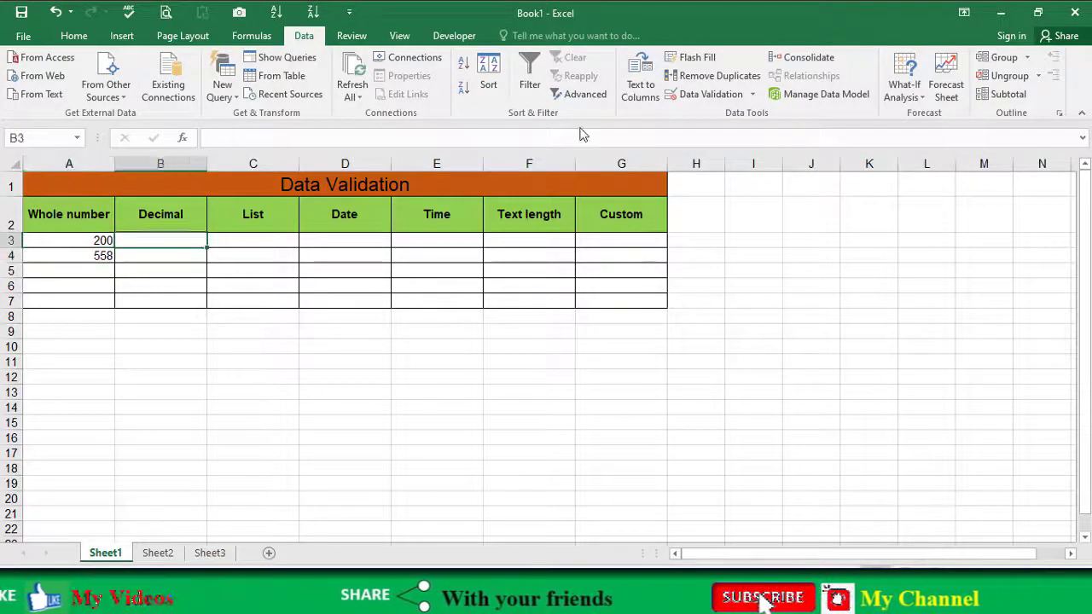
- In B3's Data Validation settings, choose Decimal as the allowed type
{"action": "left_click", "coordinate": [711, 94]}
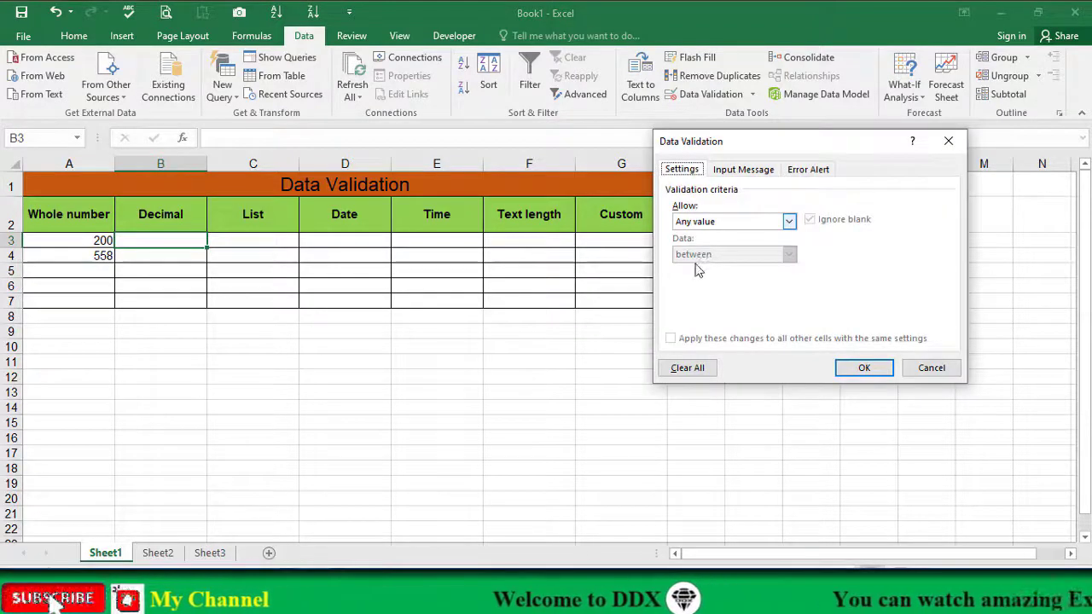
{"action": "key", "text": "alt+Down"}
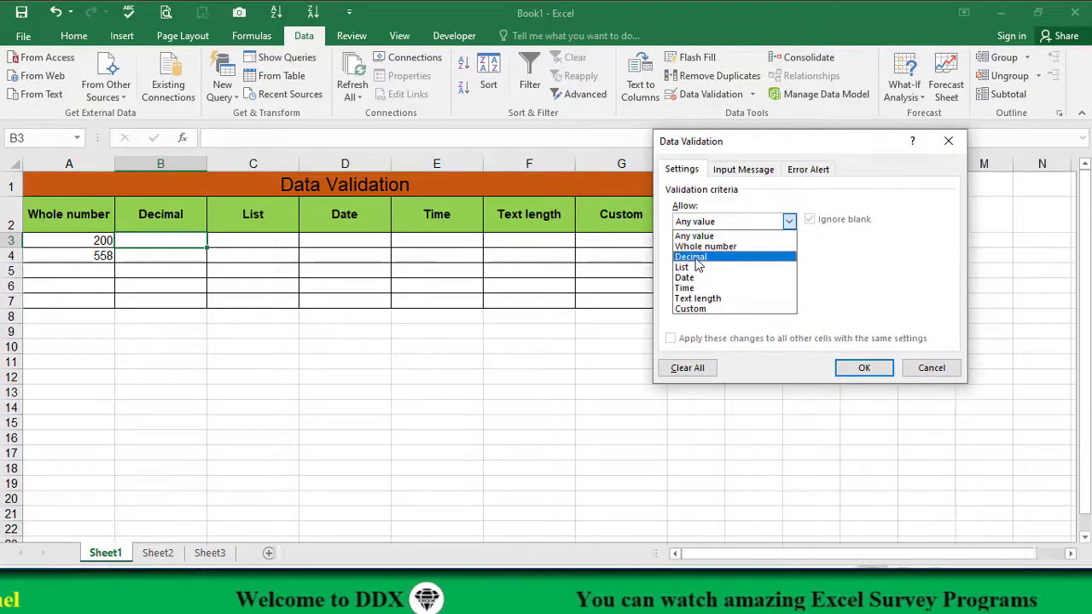
{"action": "left_click", "coordinate": [696, 258]}
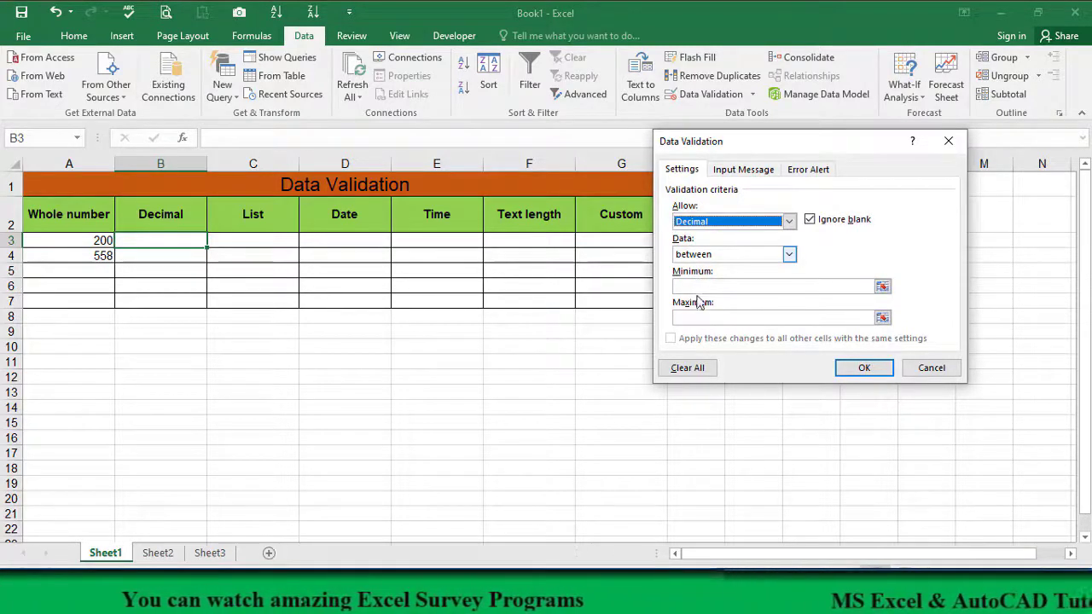
{"action": "key", "text": "Tab"}
{"action": "key", "text": "Tab"}
{"action": "key", "text": "alt+Down"}
{"action": "key", "text": "Down"}
{"action": "key", "text": "Down"}
{"action": "key", "text": "Down"}
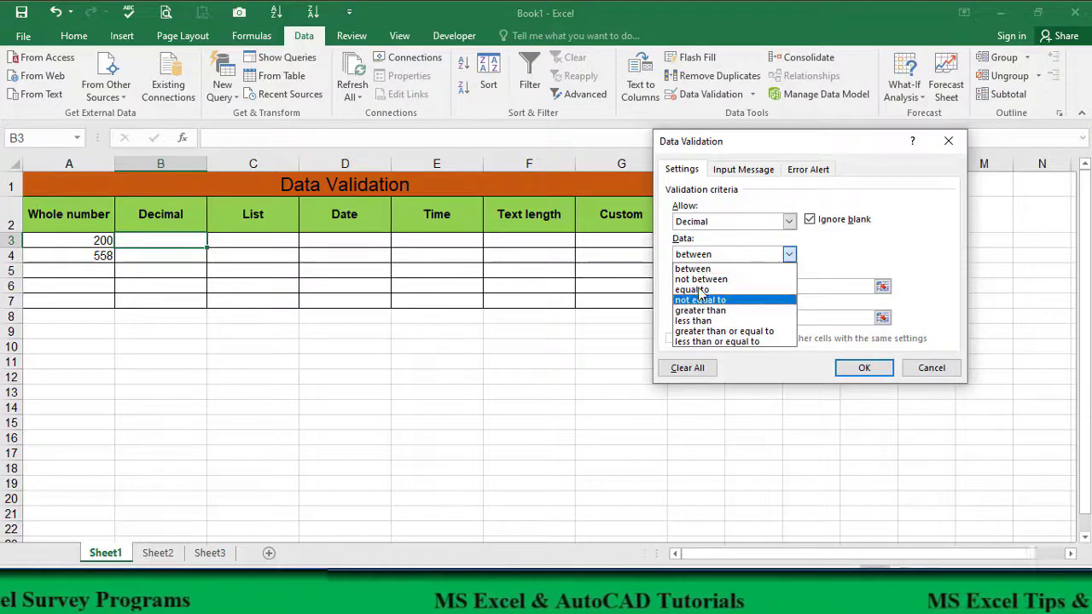
{"action": "key", "text": "Down"}
{"action": "key", "text": "Down"}
{"action": "key", "text": "Down"}
{"action": "key", "text": "Home"}
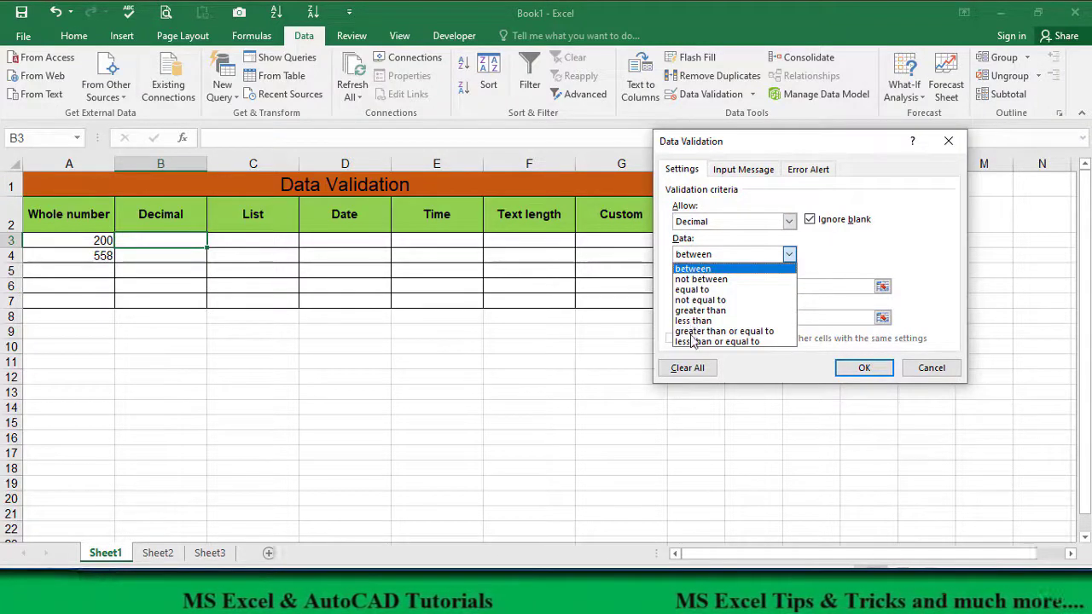
{"action": "key", "text": "Down"}
{"action": "key", "text": "Down"}
{"action": "key", "text": "Down"}
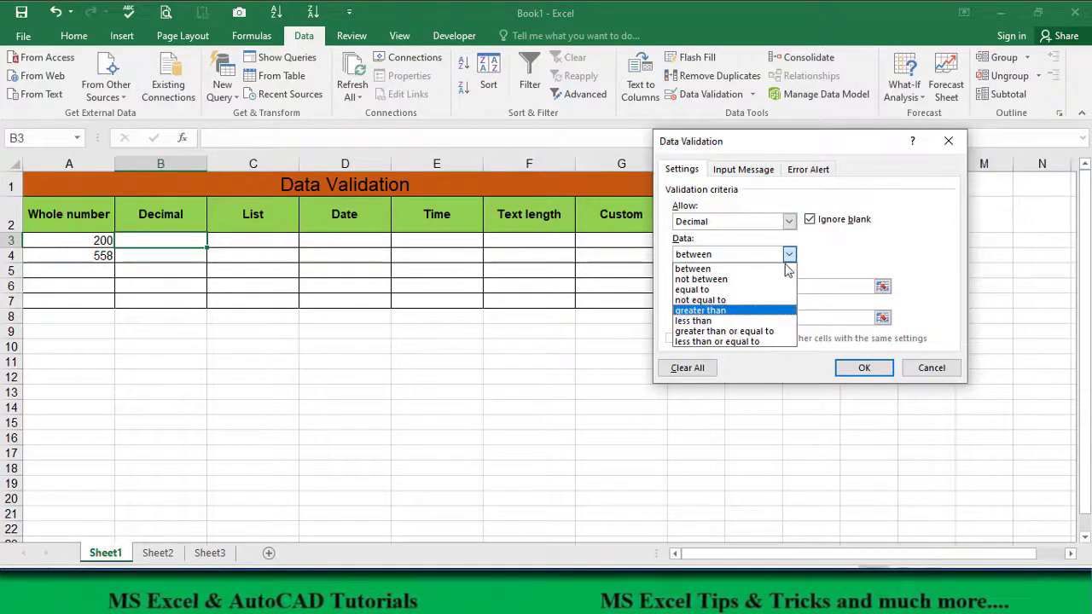
{"action": "left_click", "coordinate": [701, 269]}
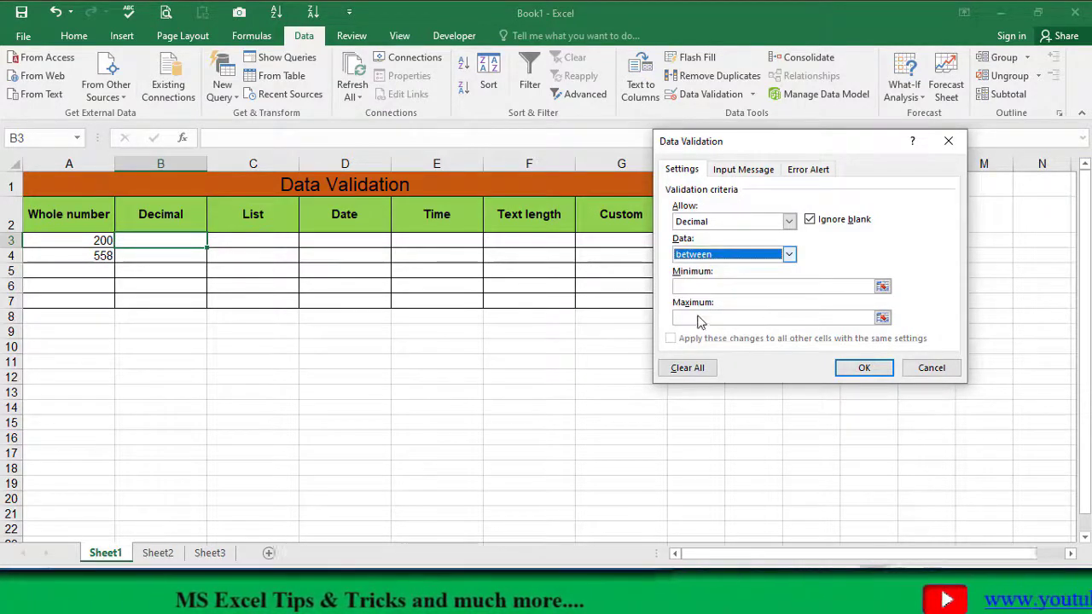
- Set B3's condition to greater than with minimum 1000 and confirm the rule
{"action": "key", "text": "alt+Down"}
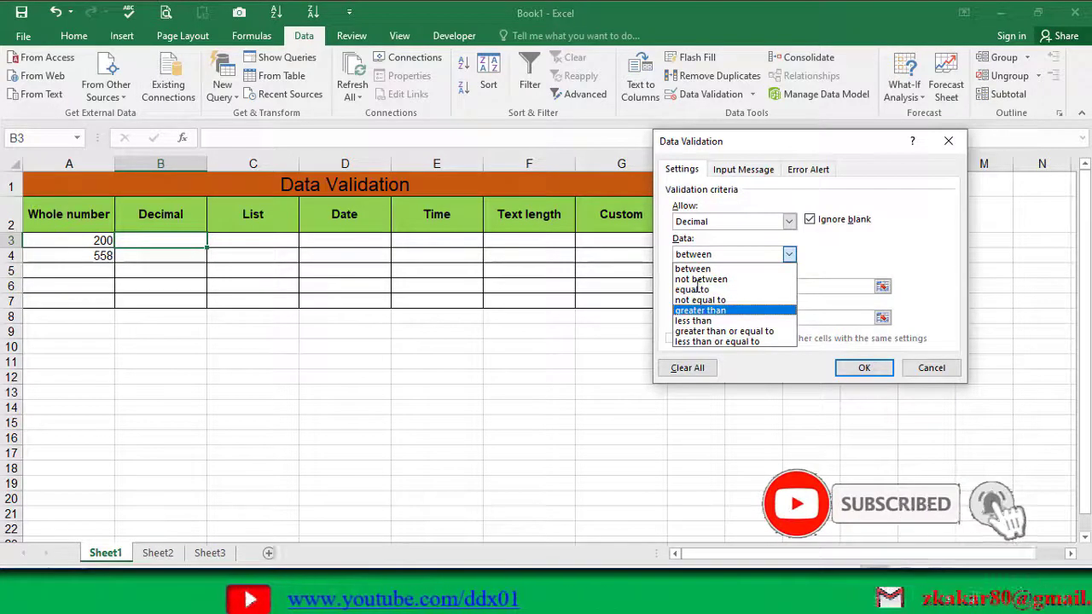
{"action": "left_click", "coordinate": [715, 312]}
{"action": "left_click", "coordinate": [697, 286]}
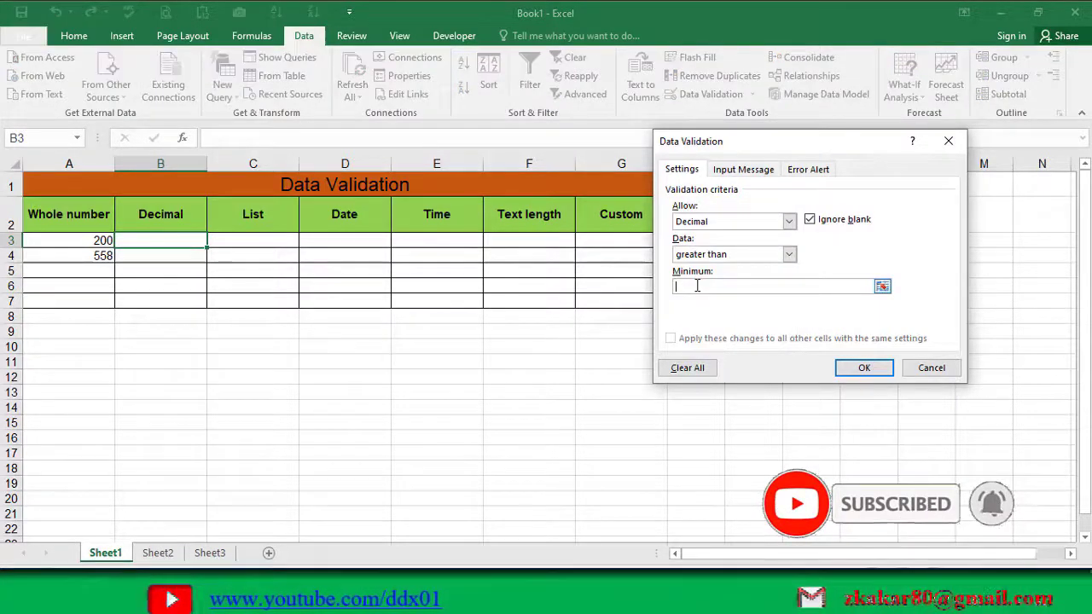
{"action": "type", "text": "1000"}
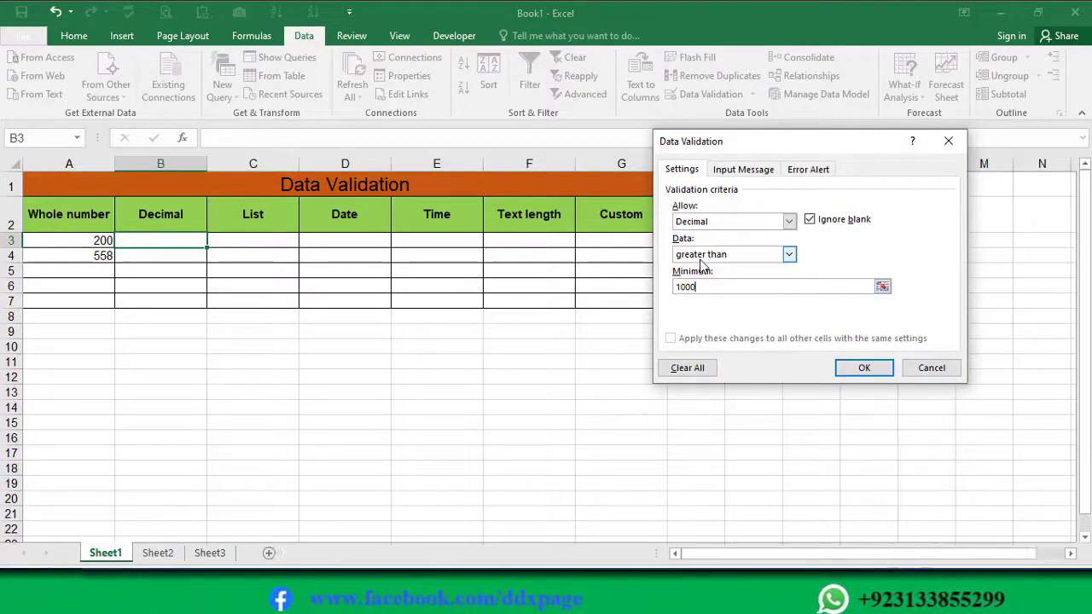
{"action": "left_click", "coordinate": [739, 172]}
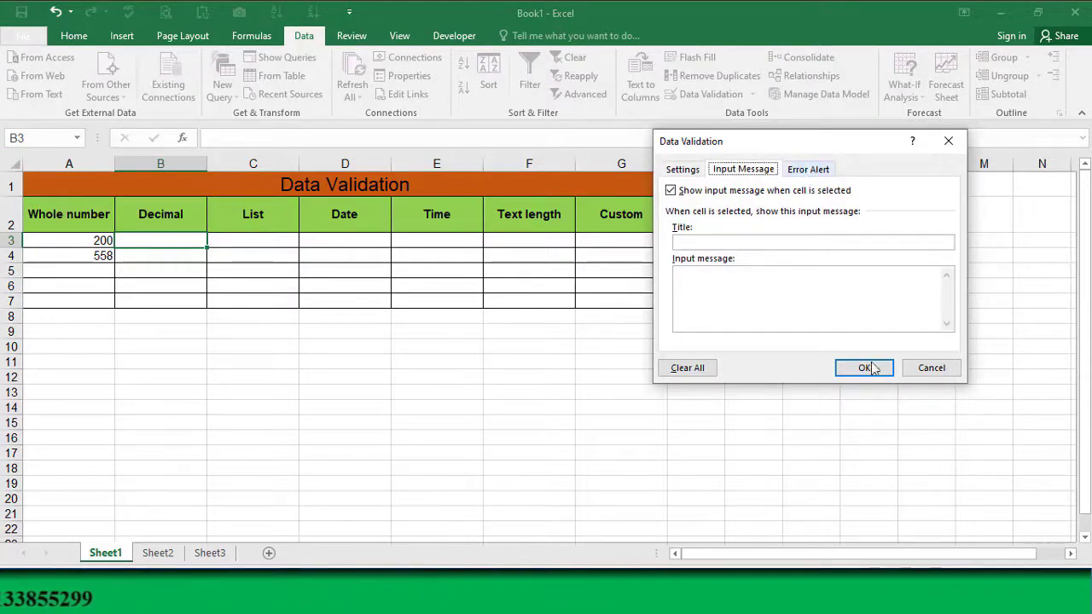
{"action": "key", "text": "ctrl+Tab"}
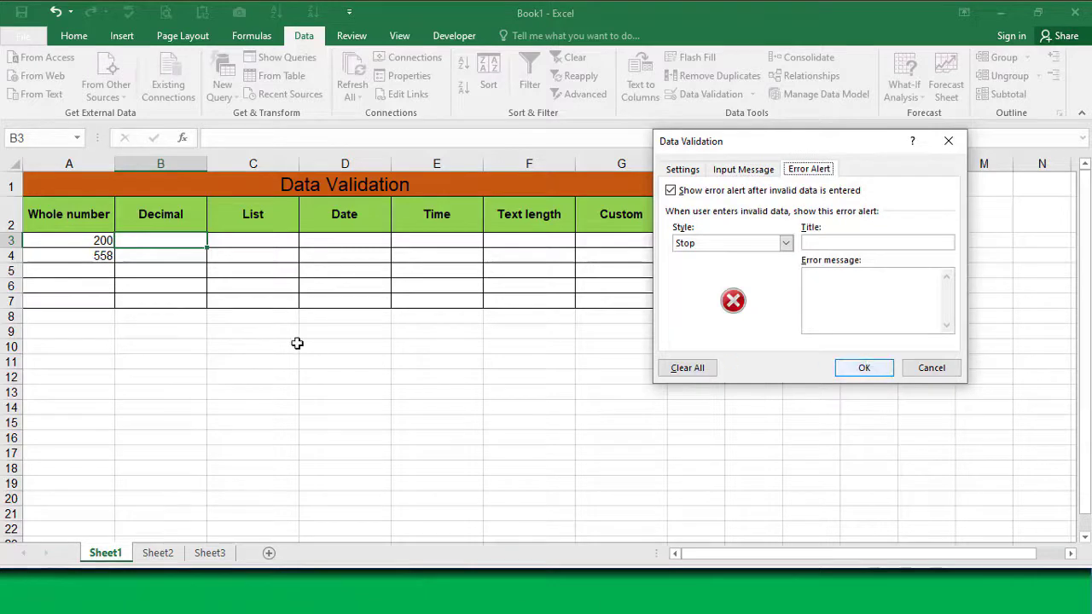
{"action": "key", "text": "Escape"}
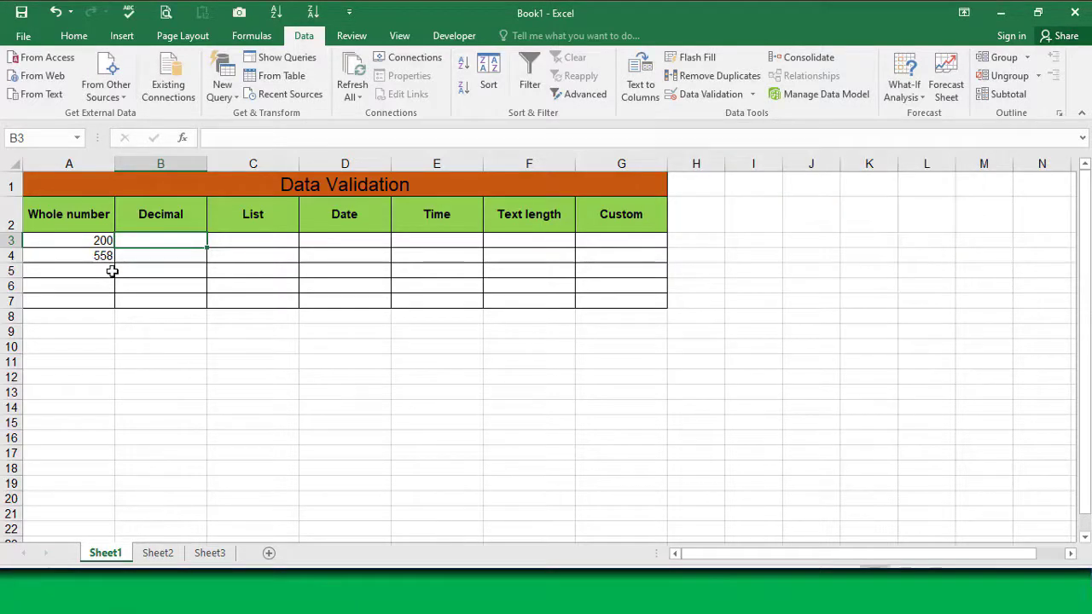
- Enter 123 in B3, dismiss the rejection, then enter 1251, which is accepted
{"action": "type", "text": "123"}
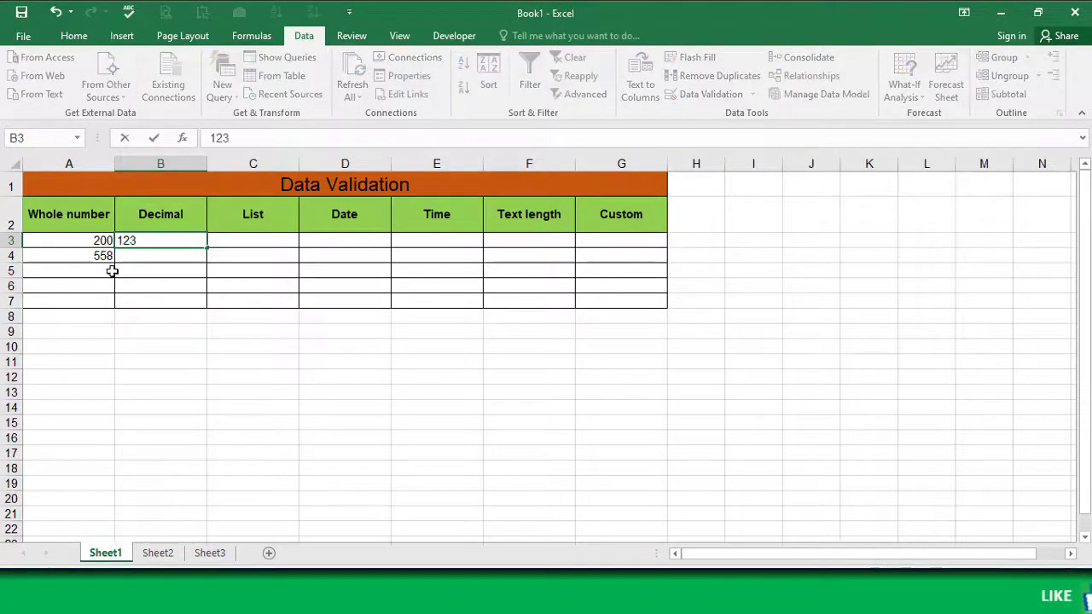
{"action": "key", "text": "Return"}
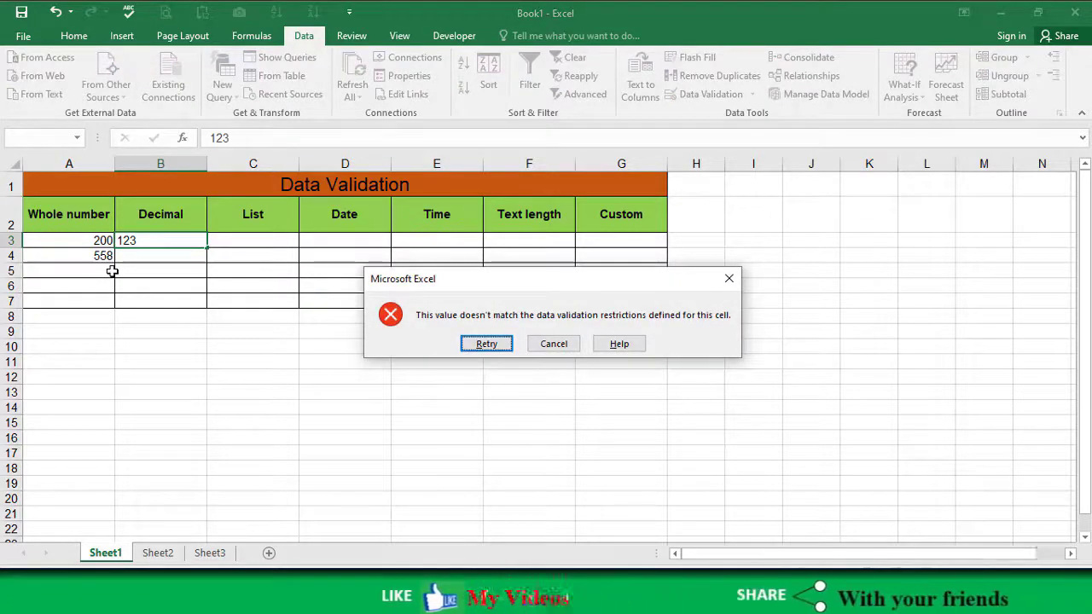
{"action": "key", "text": "Escape"}
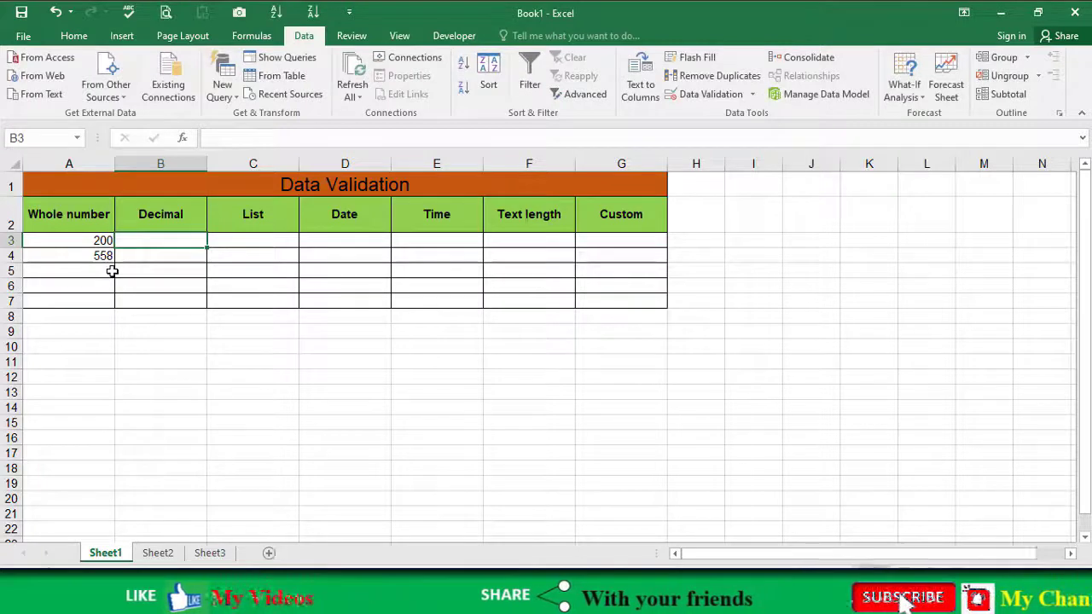
{"action": "type", "text": "1251"}
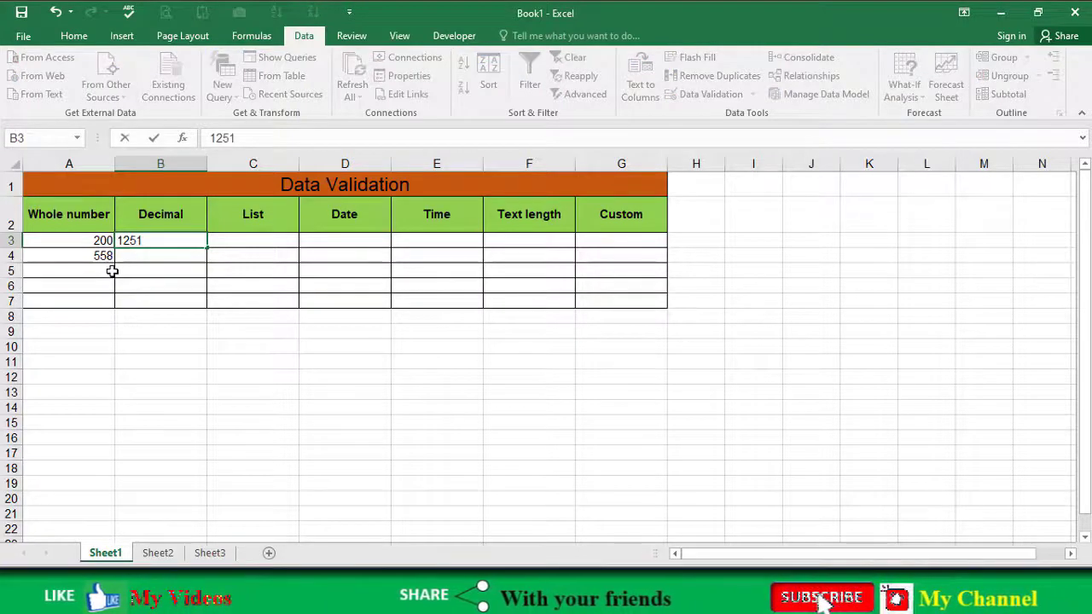
{"action": "key", "text": "Return"}
{"action": "key", "text": "Up"}
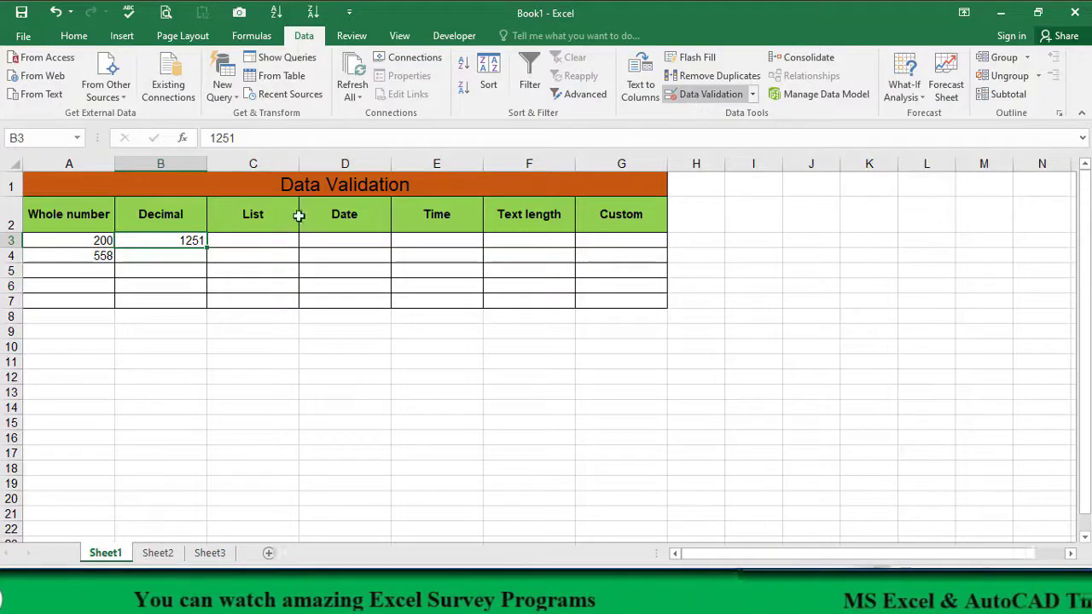
- Give B4 a Decimal rule of greater than or equal to 1000, then return to B3
{"action": "left_click", "coordinate": [714, 100]}
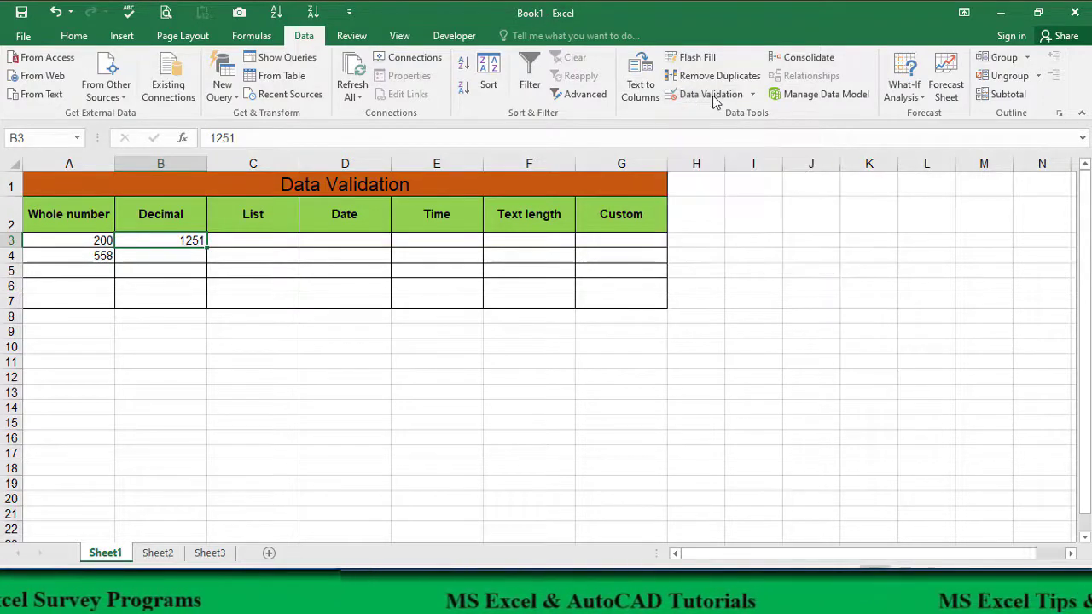
{"action": "key", "text": "Return"}
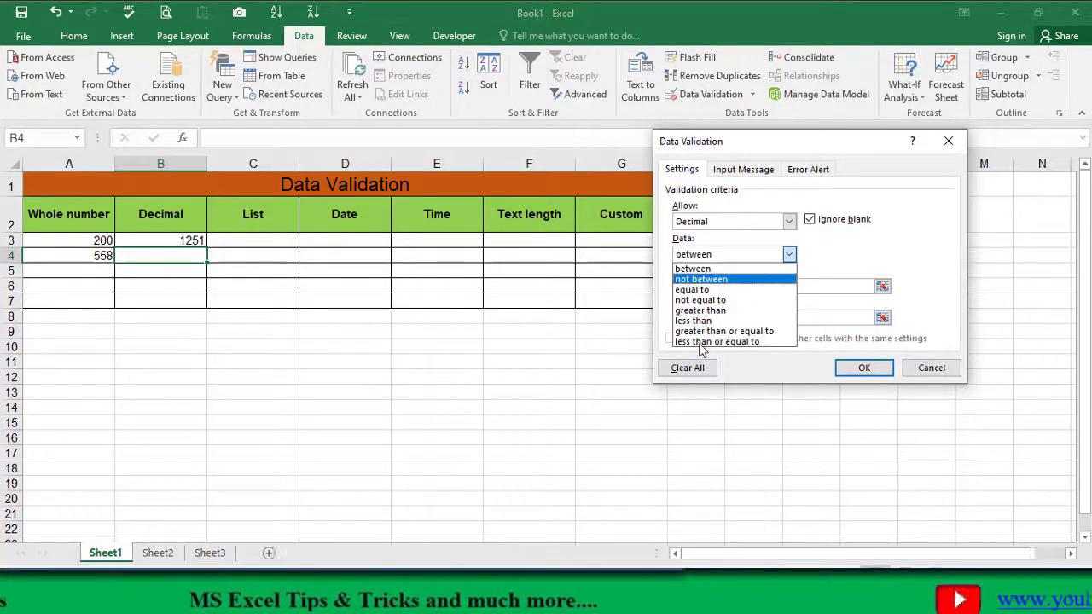
{"action": "key", "text": "Down"}
{"action": "key", "text": "Down"}
{"action": "key", "text": "Down"}
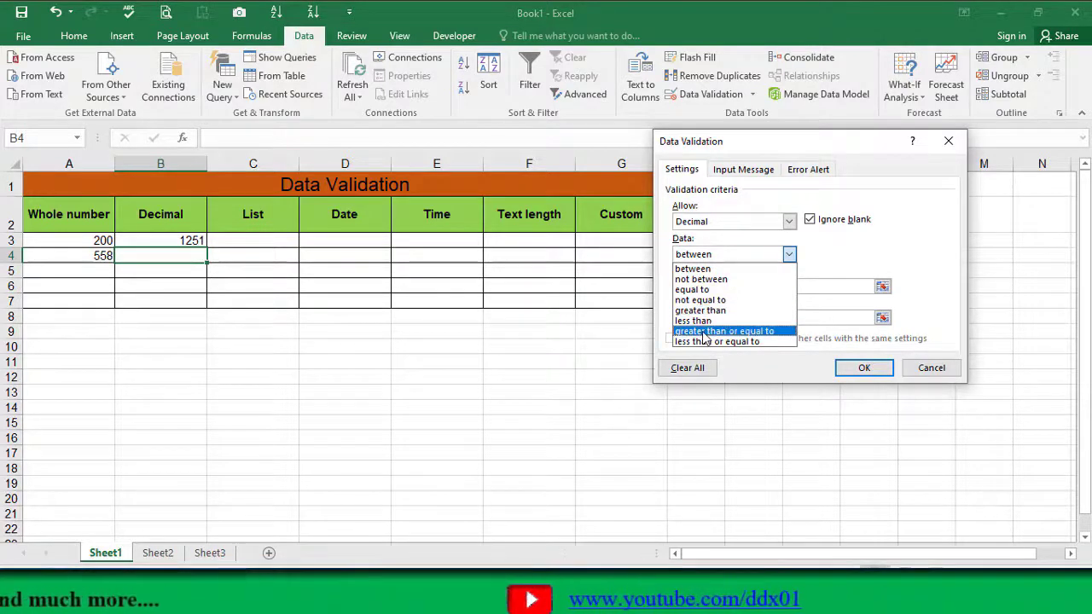
{"action": "key", "text": "Return"}
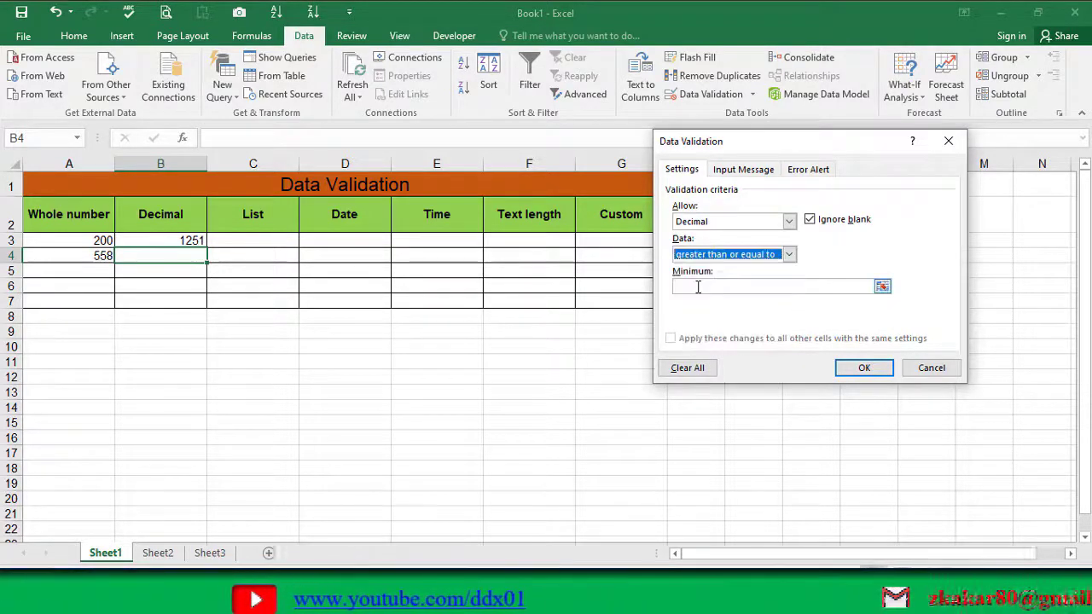
{"action": "left_click", "coordinate": [698, 287]}
{"action": "type", "text": "1000"}
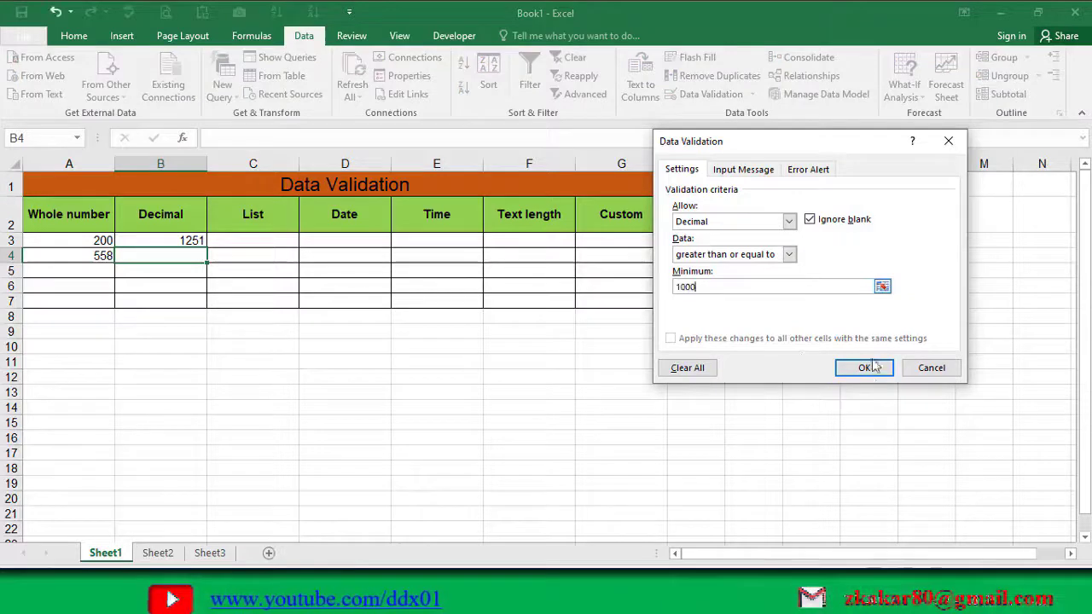
{"action": "key", "text": "Return"}
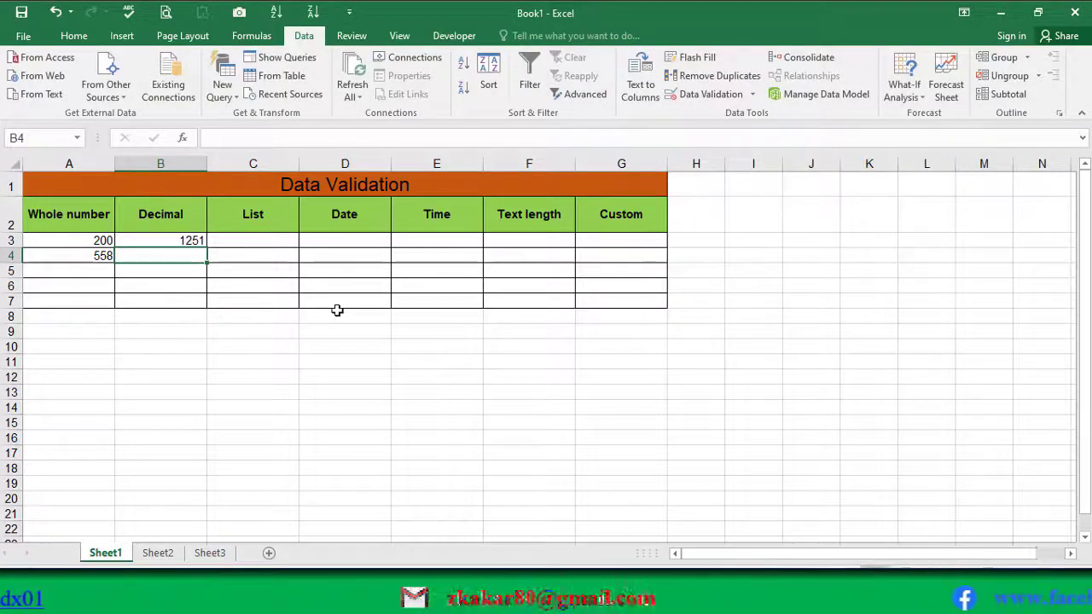
{"action": "key", "text": "Up"}
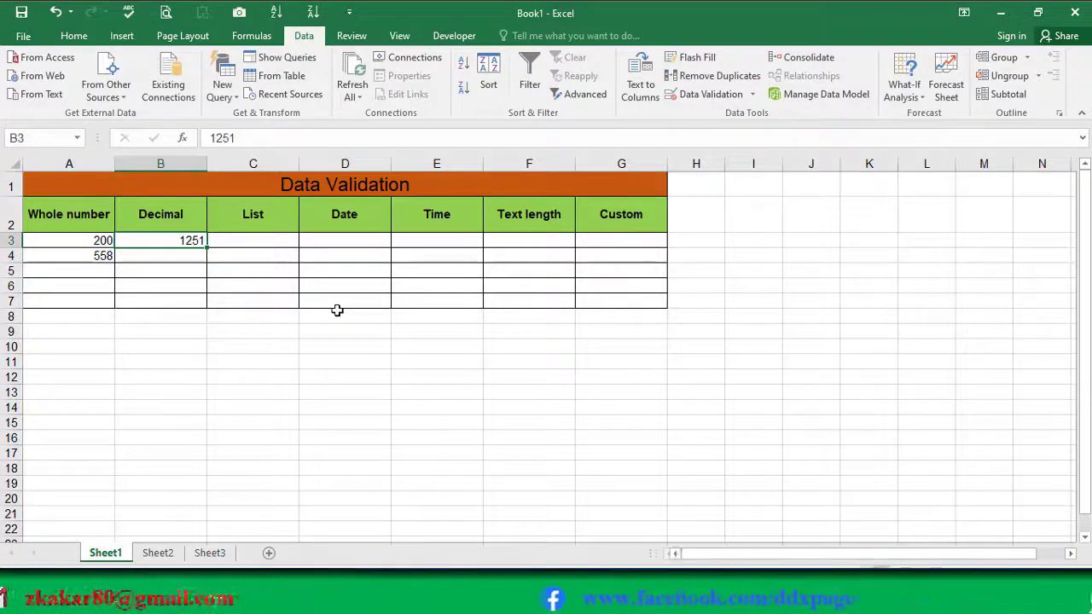
- Confirm B3 rejects 1000, enter 1000 in B4, then cancel the rejected 999 in B4
{"action": "type", "text": "1000"}
{"action": "key", "text": "Return"}
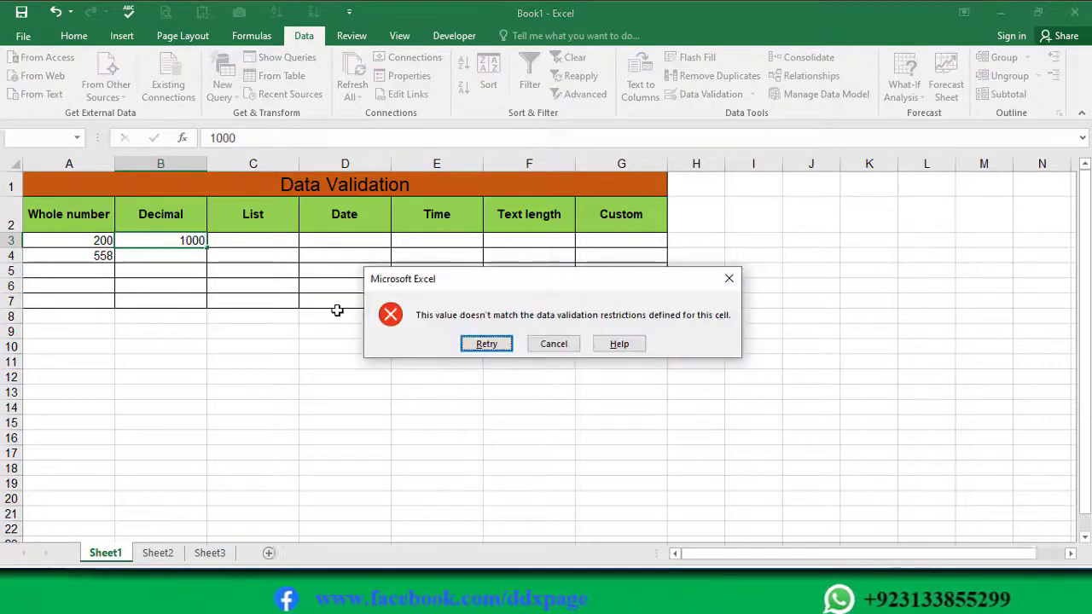
{"action": "key", "text": "Escape"}
{"action": "key", "text": "Down"}
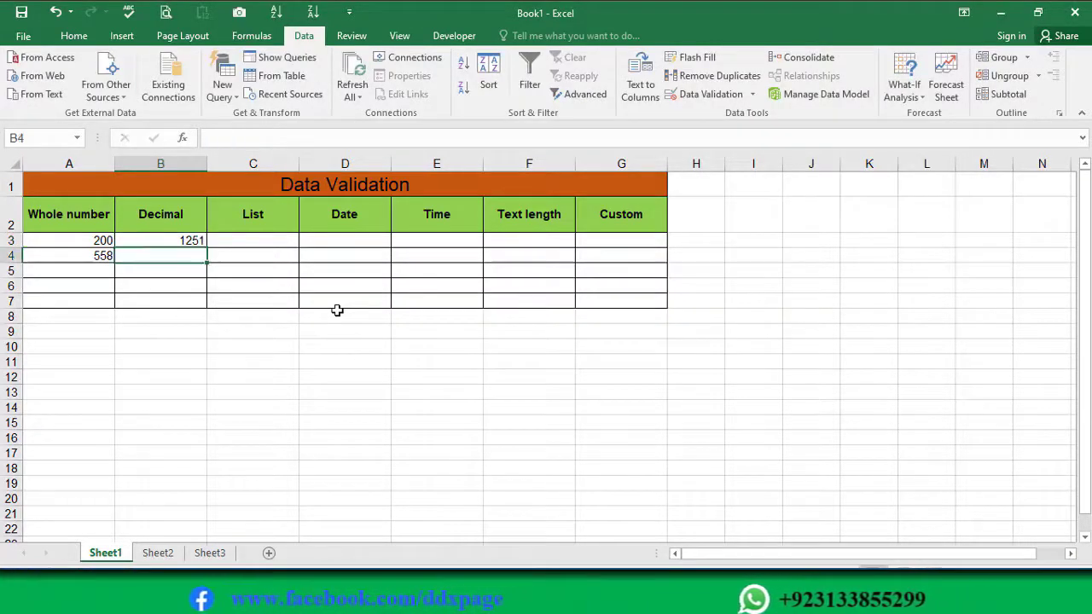
{"action": "type", "text": "1000"}
{"action": "key", "text": "Return"}
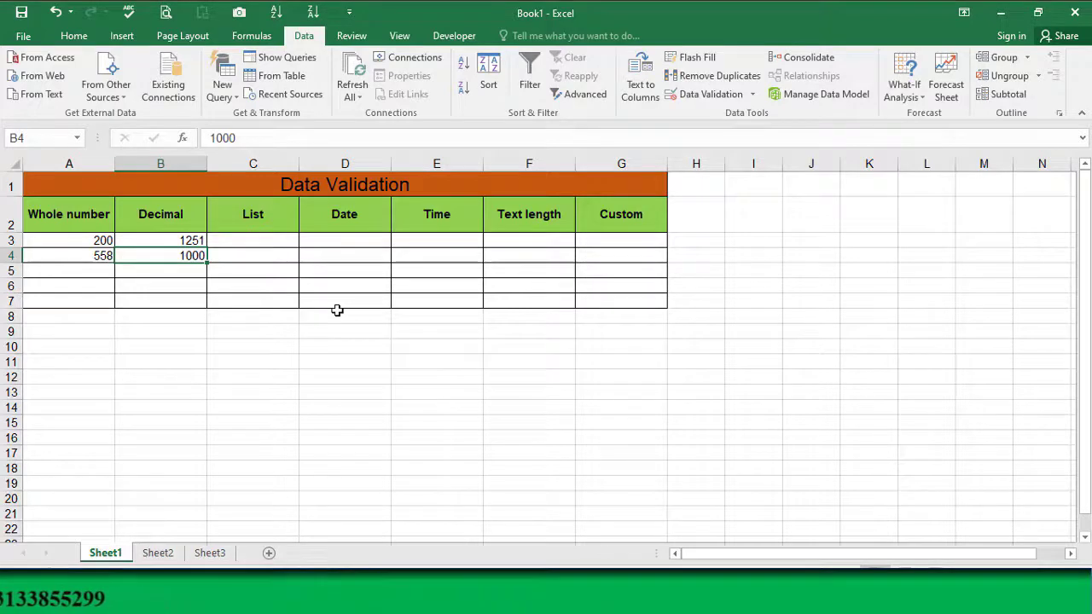
{"action": "type", "text": "999"}
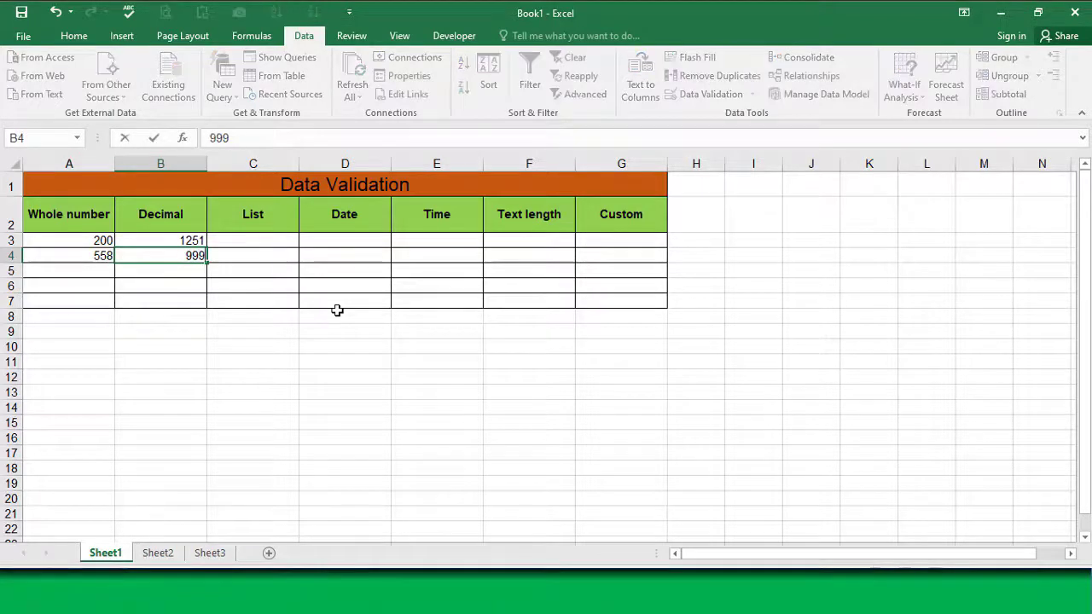
{"action": "key", "text": "Return"}
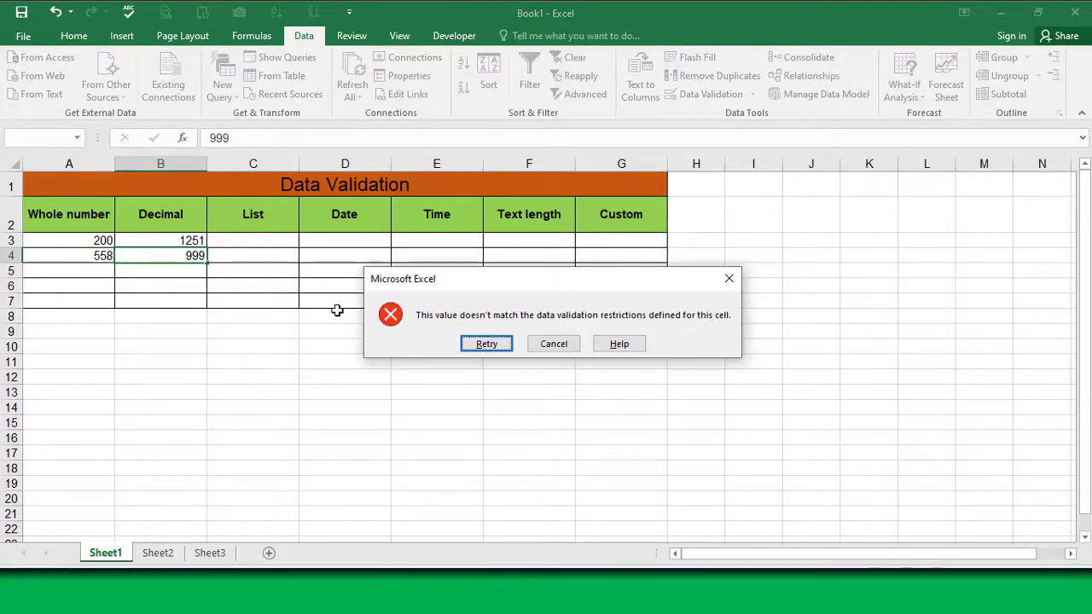
{"action": "key", "text": "Escape"}
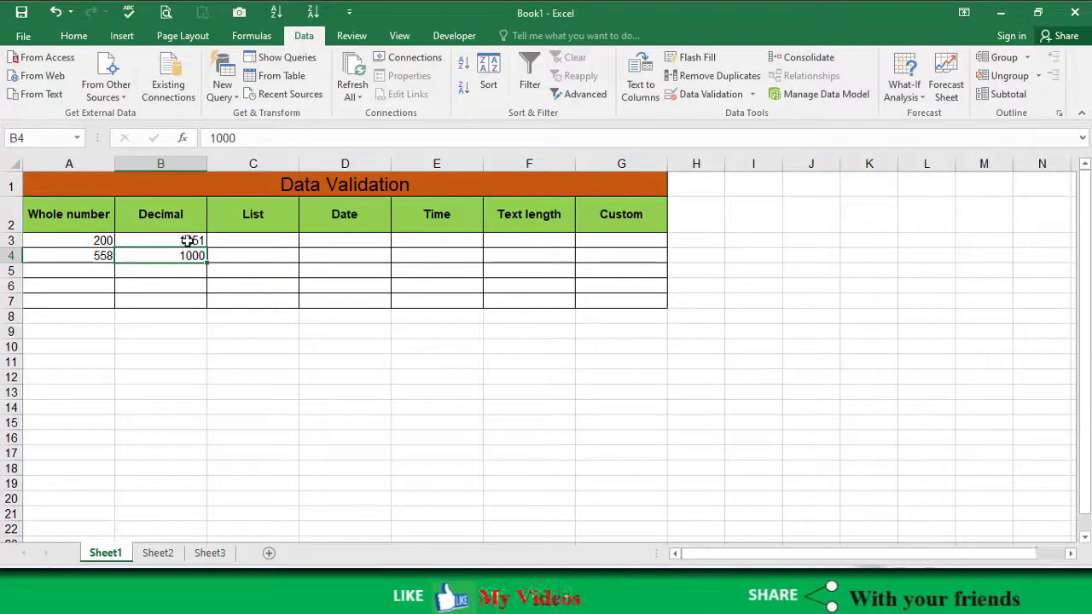
- Check B3's value and enter 2365.252 in B4
{"action": "left_click", "coordinate": [192, 243]}
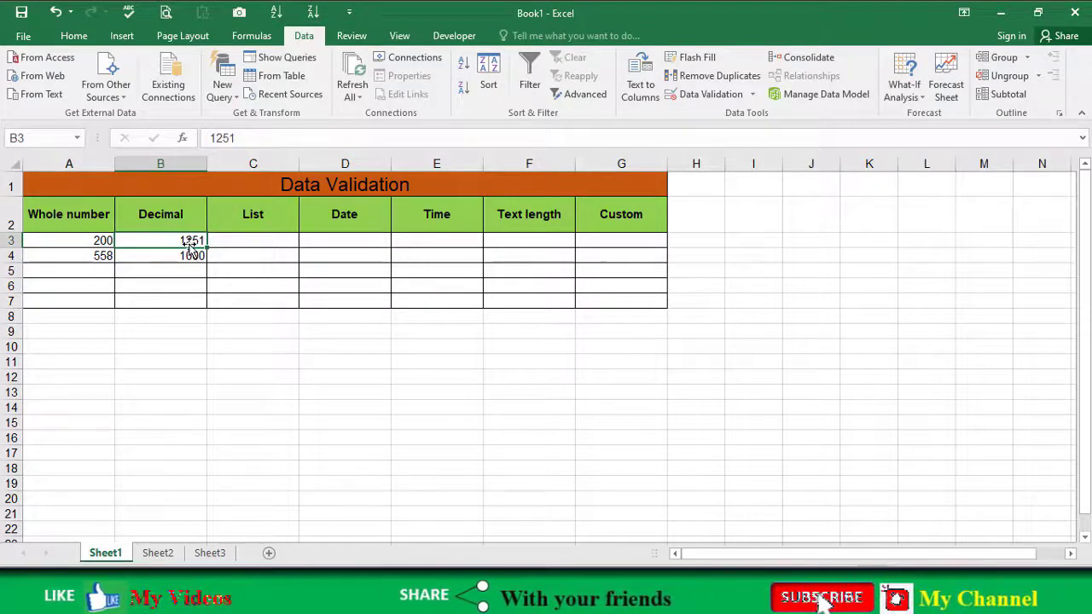
{"action": "key", "text": "Down"}
{"action": "key", "text": "Left"}
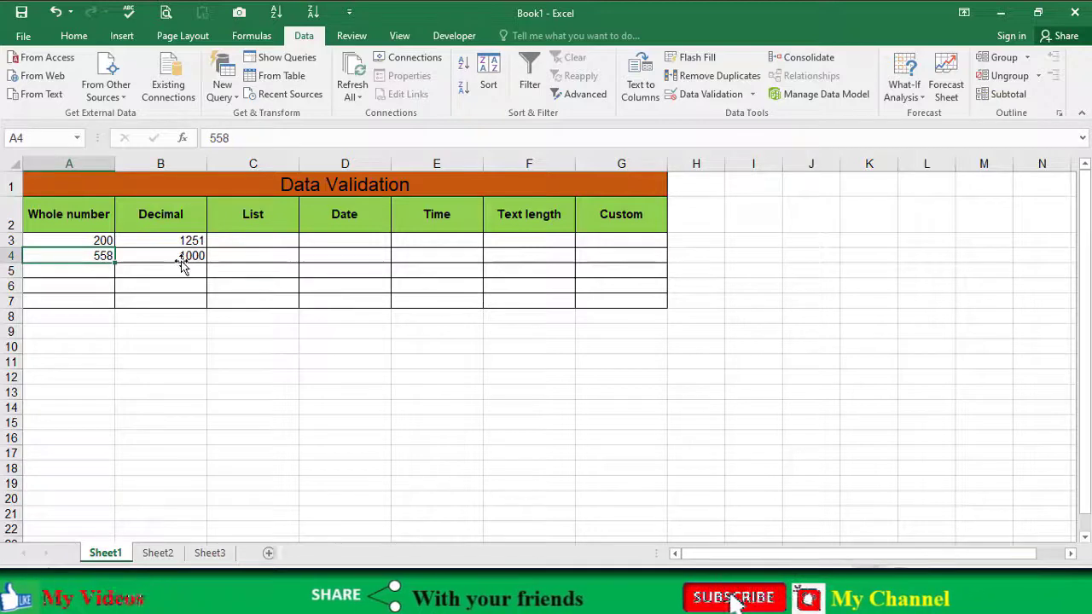
{"action": "left_click", "coordinate": [181, 260]}
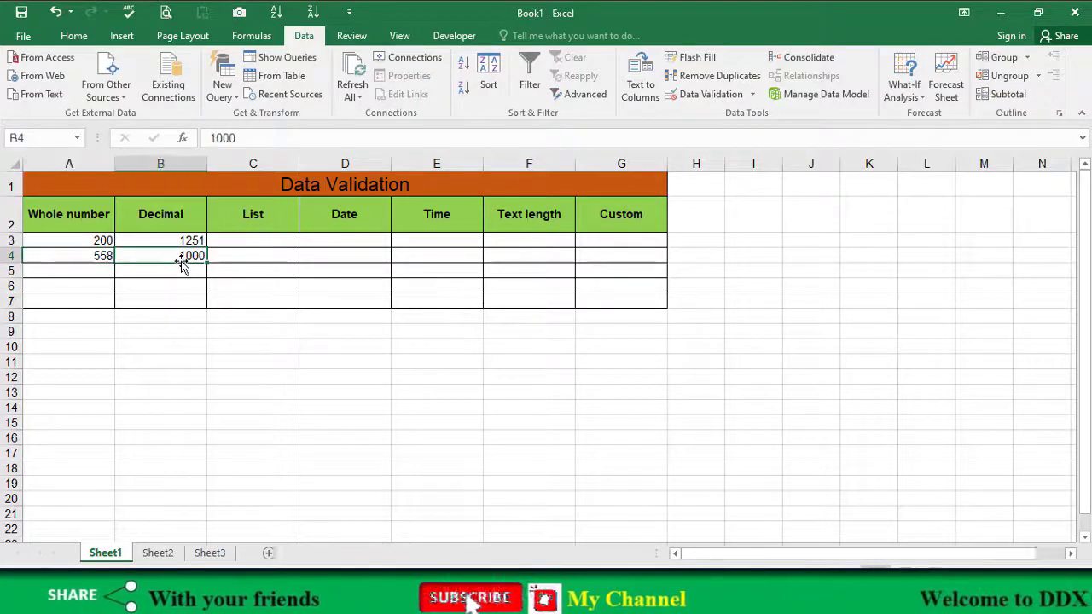
{"action": "type", "text": "2365.252"}
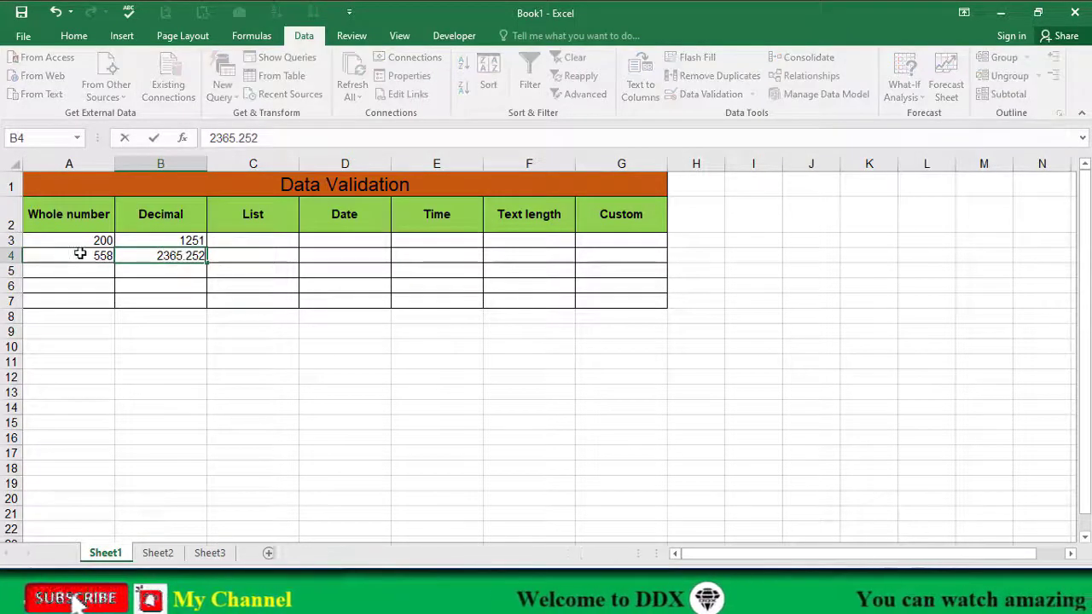
{"action": "key", "text": "Return"}
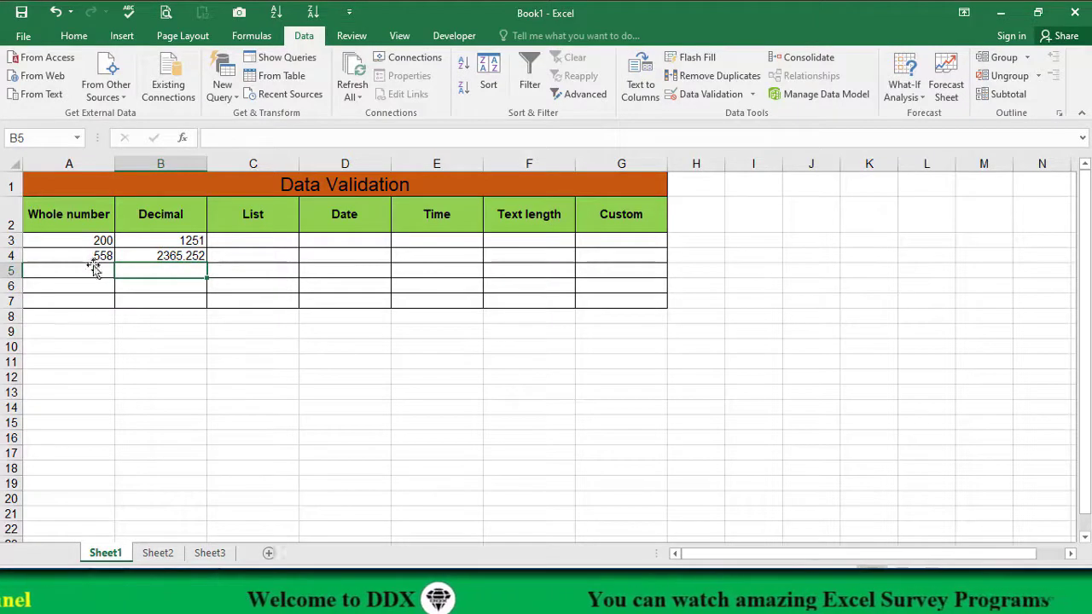
- Try 12.23 in A4 and cancel the whole-number rejection, leaving 12
{"action": "left_click", "coordinate": [94, 261]}
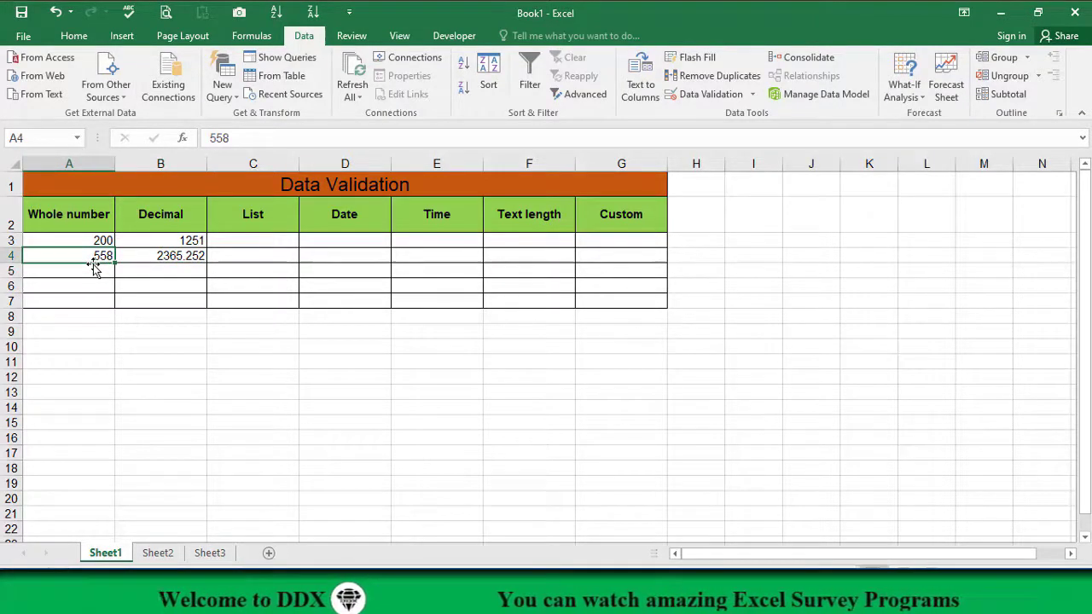
{"action": "type", "text": "12"}
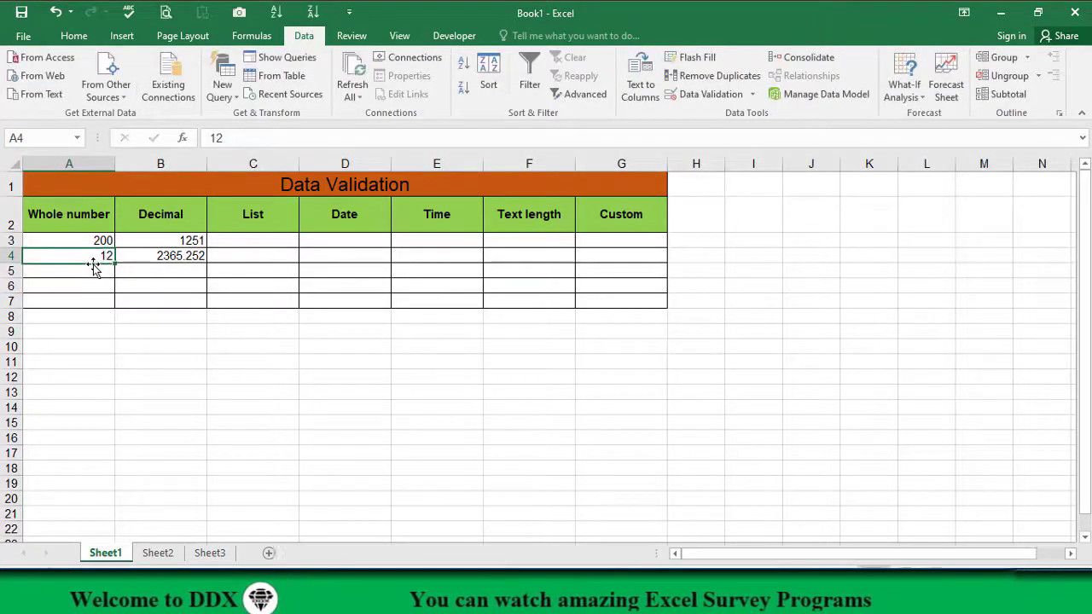
{"action": "double_click", "coordinate": [94, 264]}
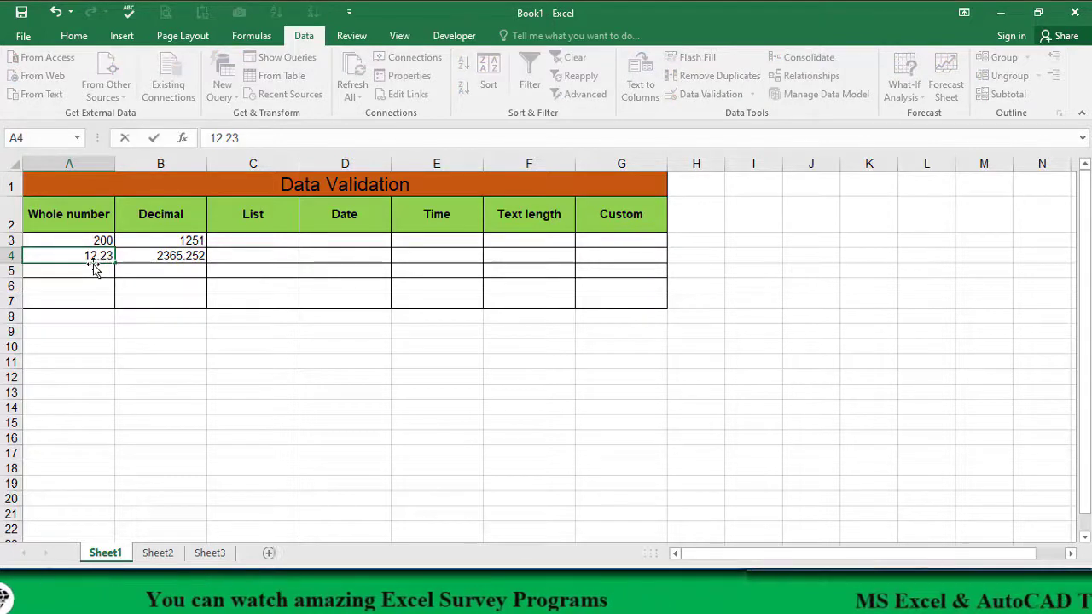
{"action": "key", "text": "Return"}
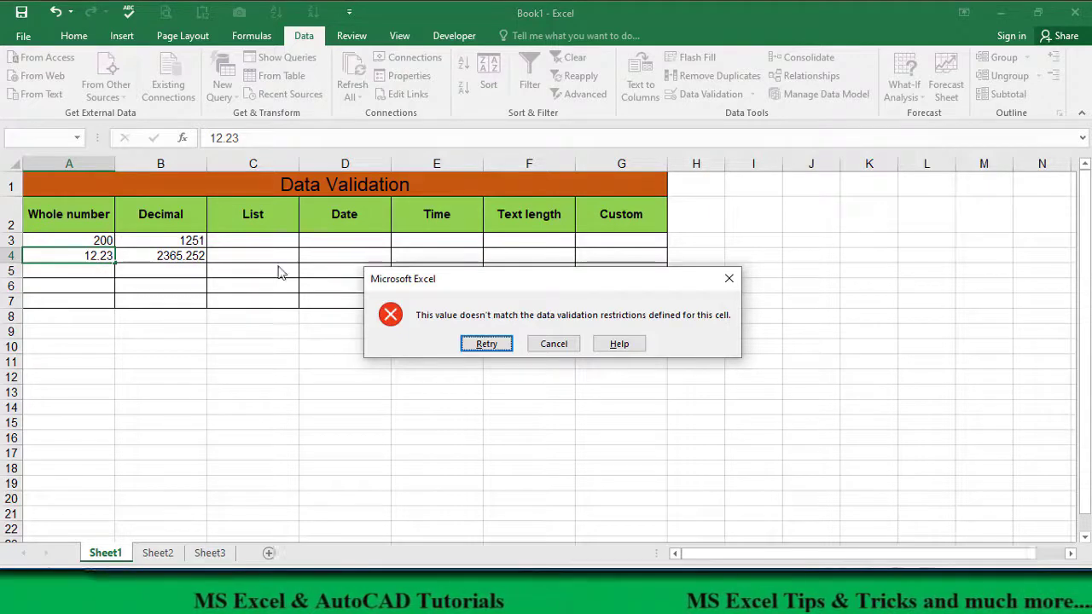
{"action": "left_click", "coordinate": [554, 346]}
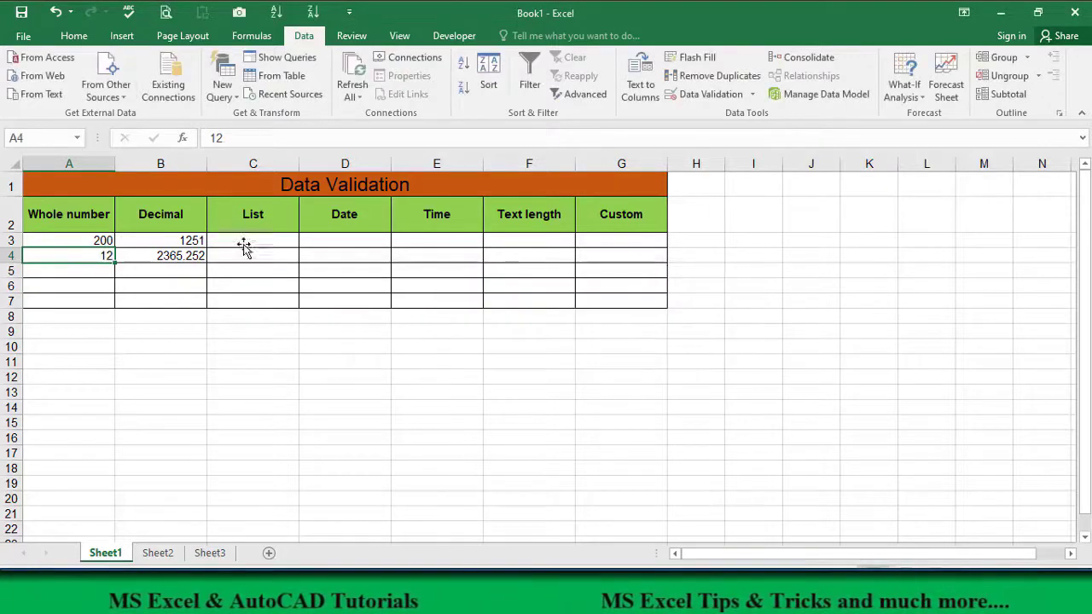
- Give C3 a List validation rule whose source is four comma-separated names, offering a dropdown
{"action": "left_click", "coordinate": [243, 244]}
{"action": "left_click", "coordinate": [711, 94]}
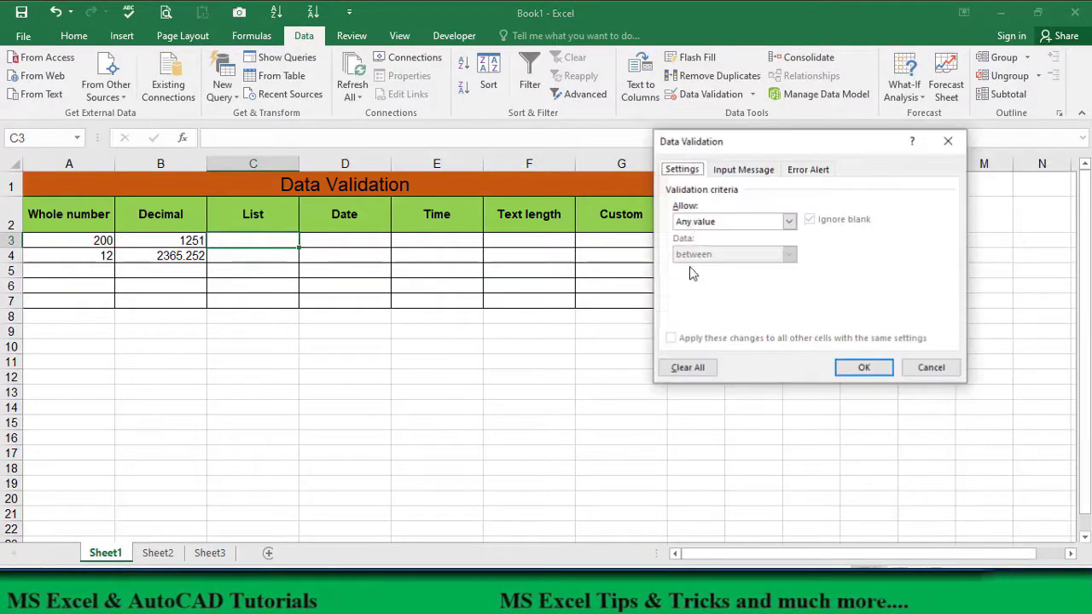
{"action": "left_click", "coordinate": [732, 221]}
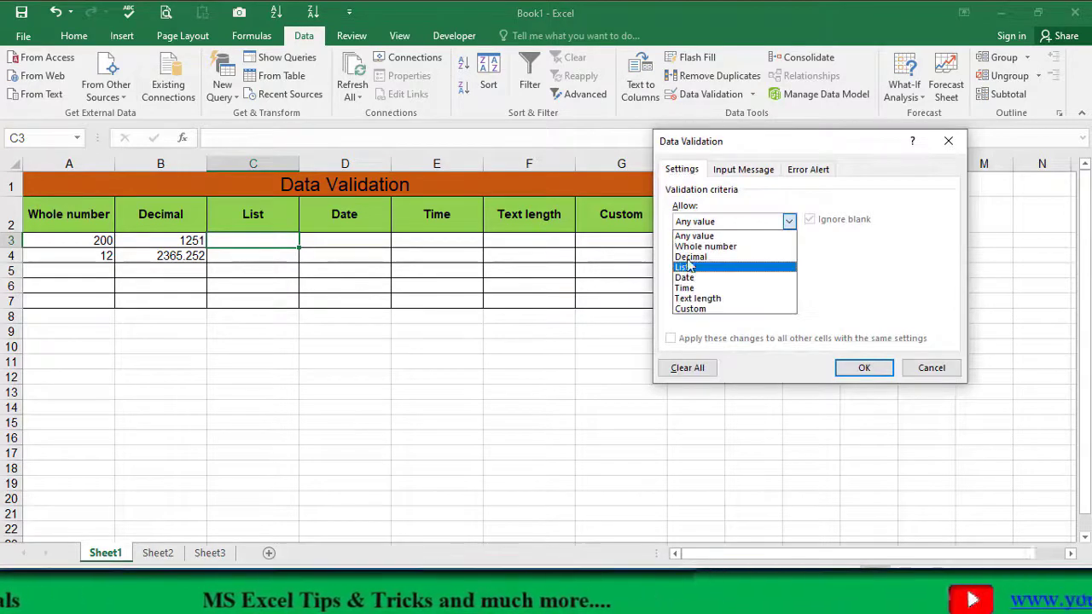
{"action": "left_click", "coordinate": [689, 267]}
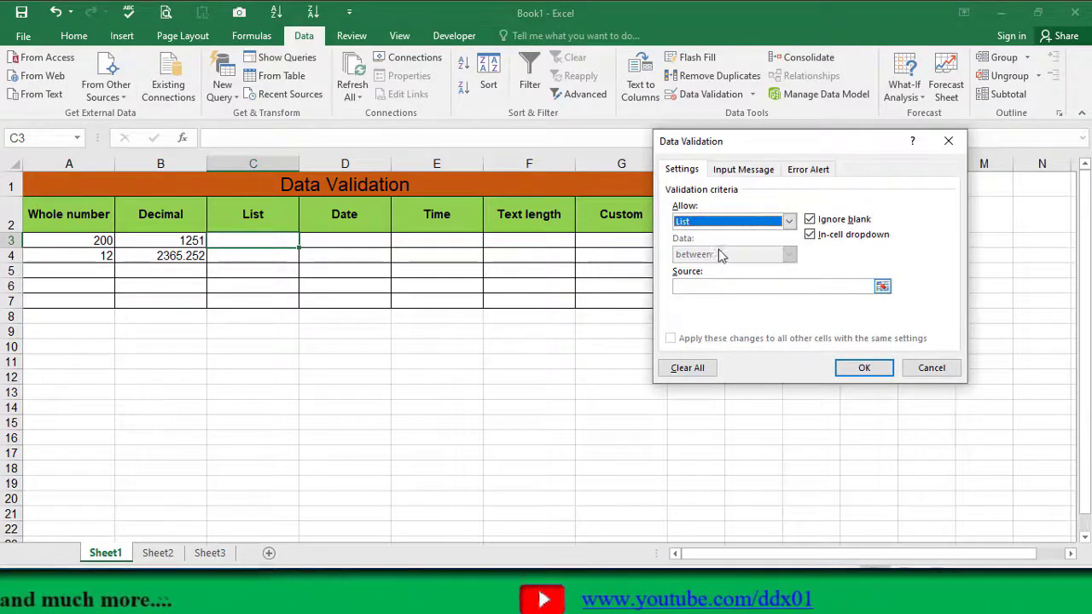
{"action": "left_click", "coordinate": [693, 287]}
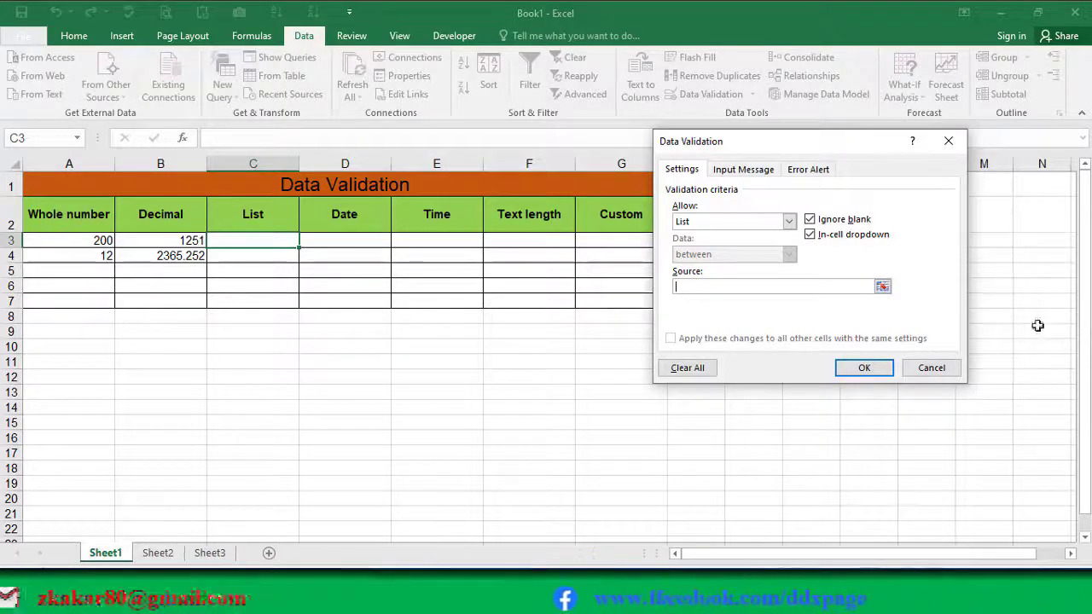
{"action": "left_click_drag", "start_coordinate": [1035, 224], "coordinate": [1036, 331]}
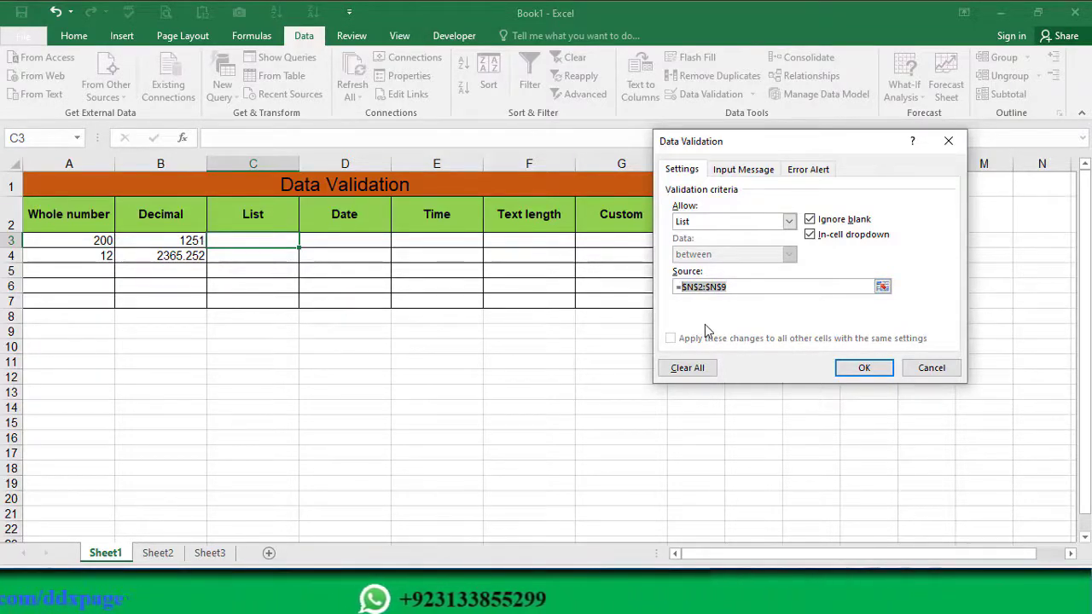
{"action": "type", "text": "Asad,Kashif,"}
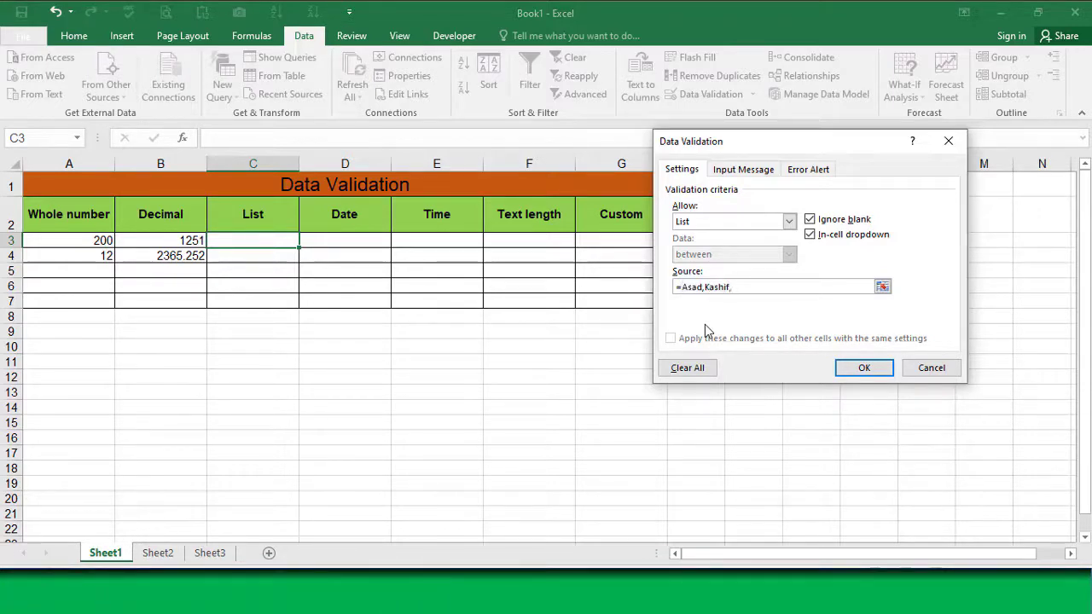
{"action": "type", "text": "Navee"}
{"action": "type", "text": "d,"}
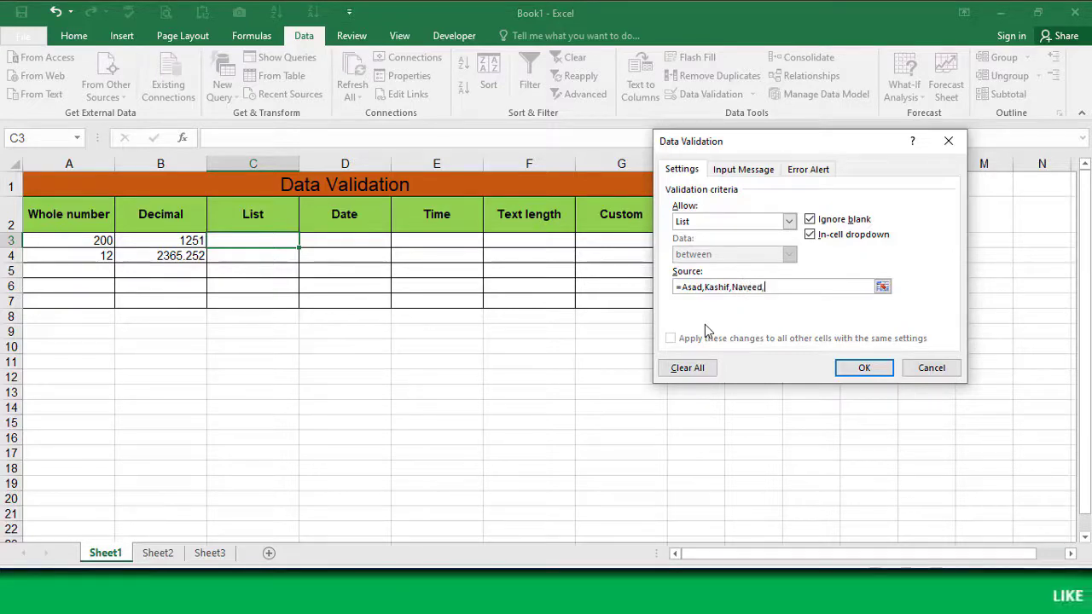
{"action": "type", "text": "Jamee"}
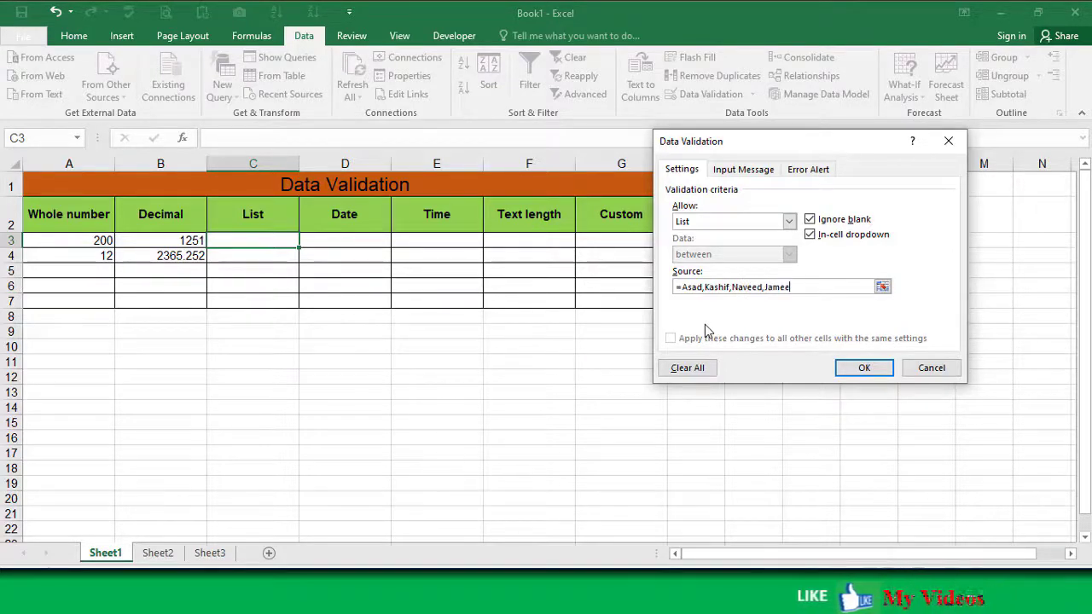
{"action": "type", "text": "l"}
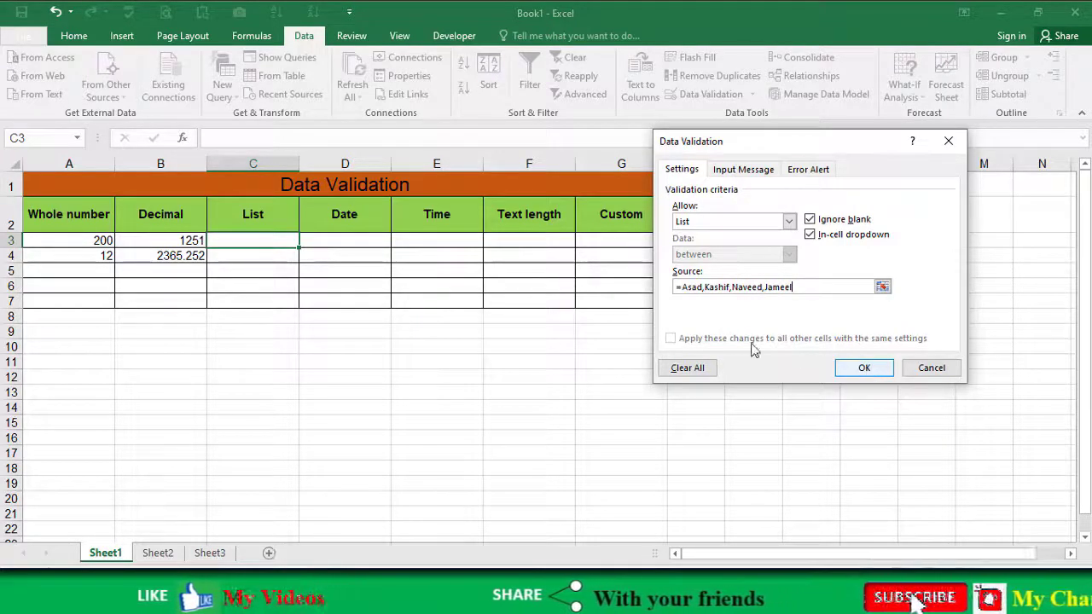
{"action": "left_click", "coordinate": [863, 371]}
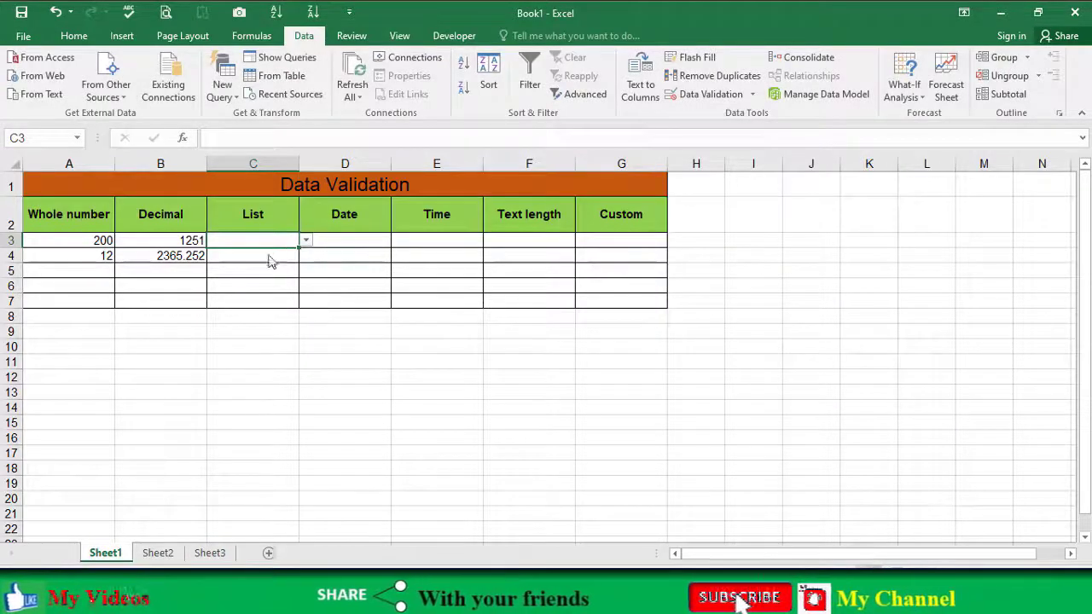
- Pick names from C3's dropdown list to check the choices it offers
{"action": "key", "text": "alt+Down"}
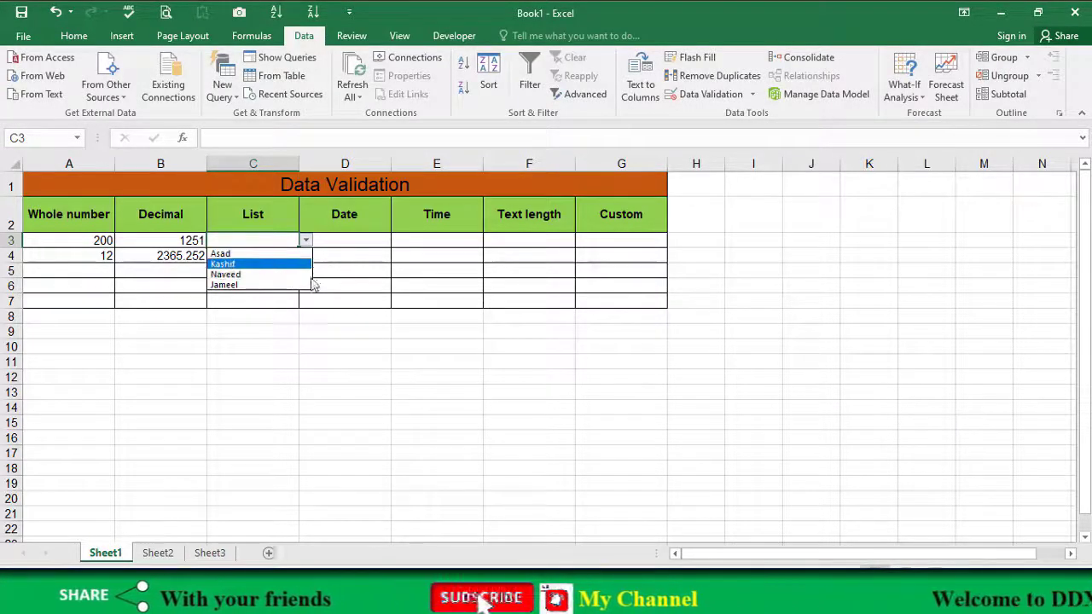
{"action": "key", "text": "Down"}
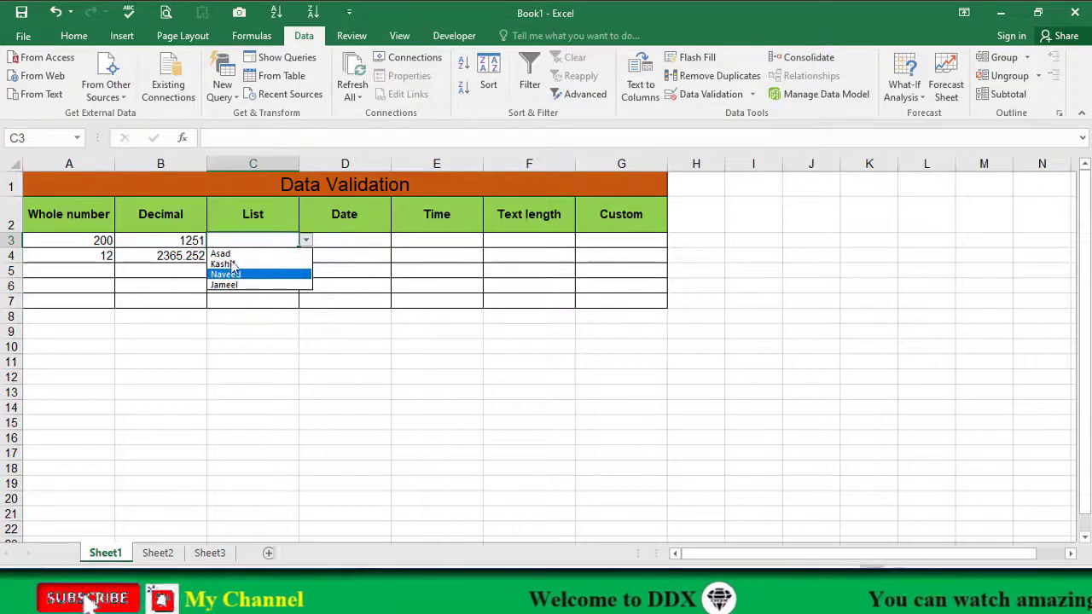
{"action": "key", "text": "Up"}
{"action": "key", "text": "Up"}
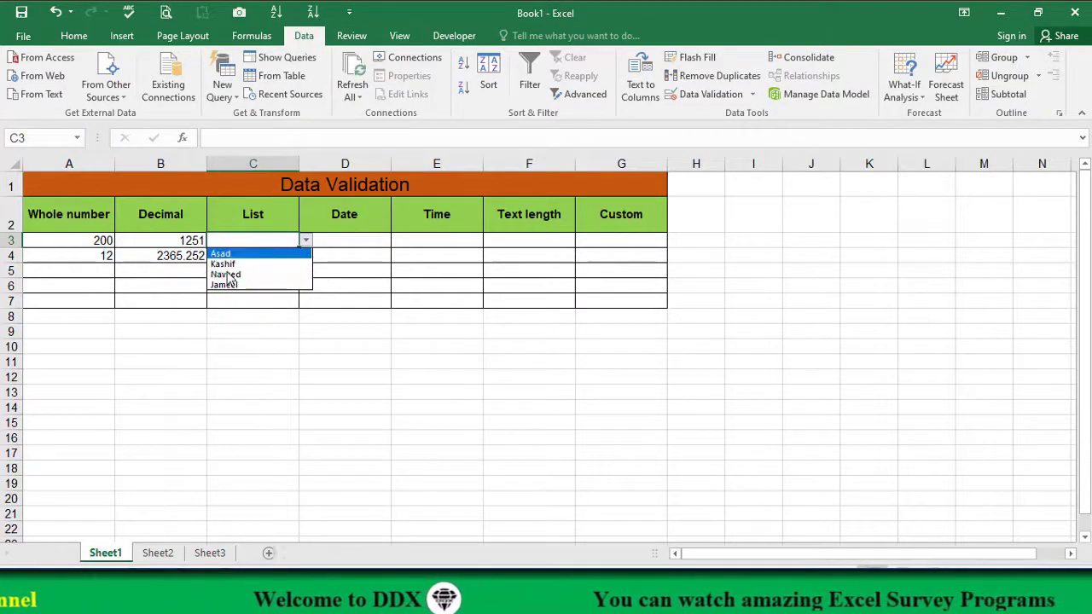
{"action": "key", "text": "Down"}
{"action": "key", "text": "Down"}
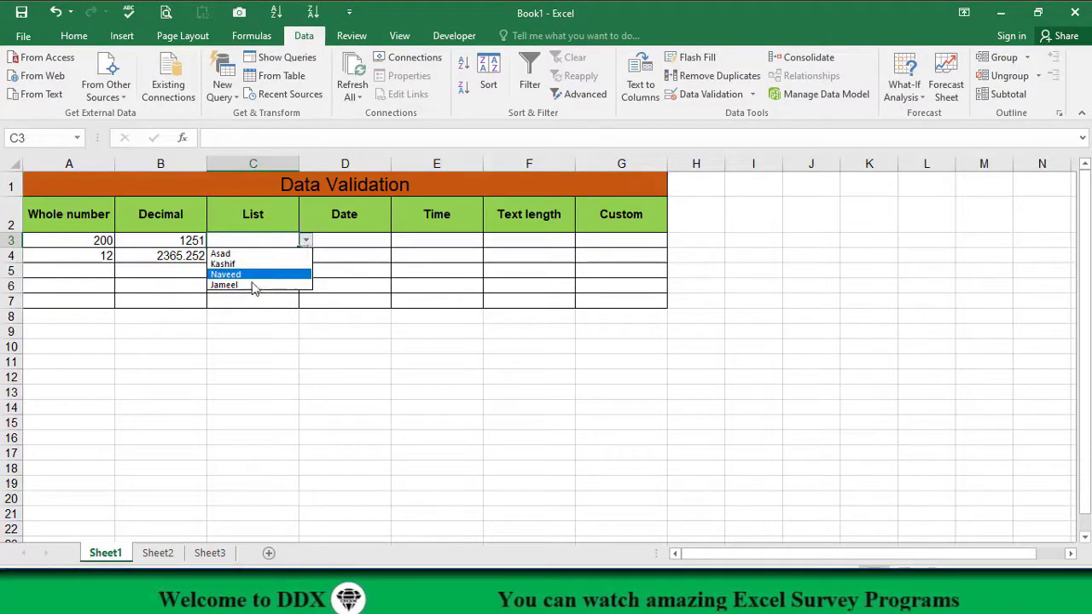
{"action": "key", "text": "Return"}
{"action": "left_click", "coordinate": [305, 241]}
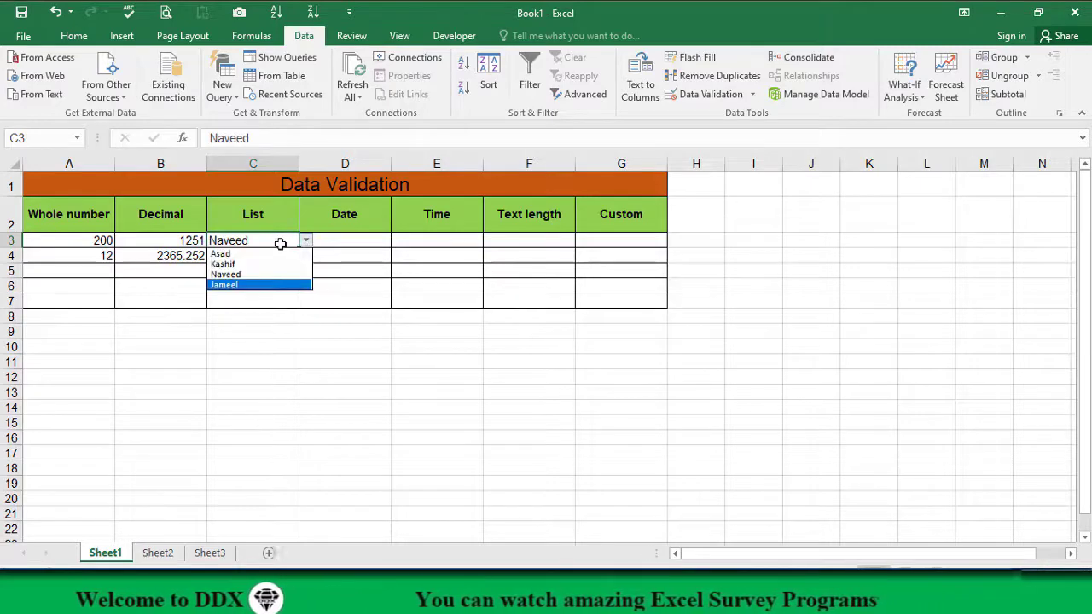
{"action": "key", "text": "Return"}
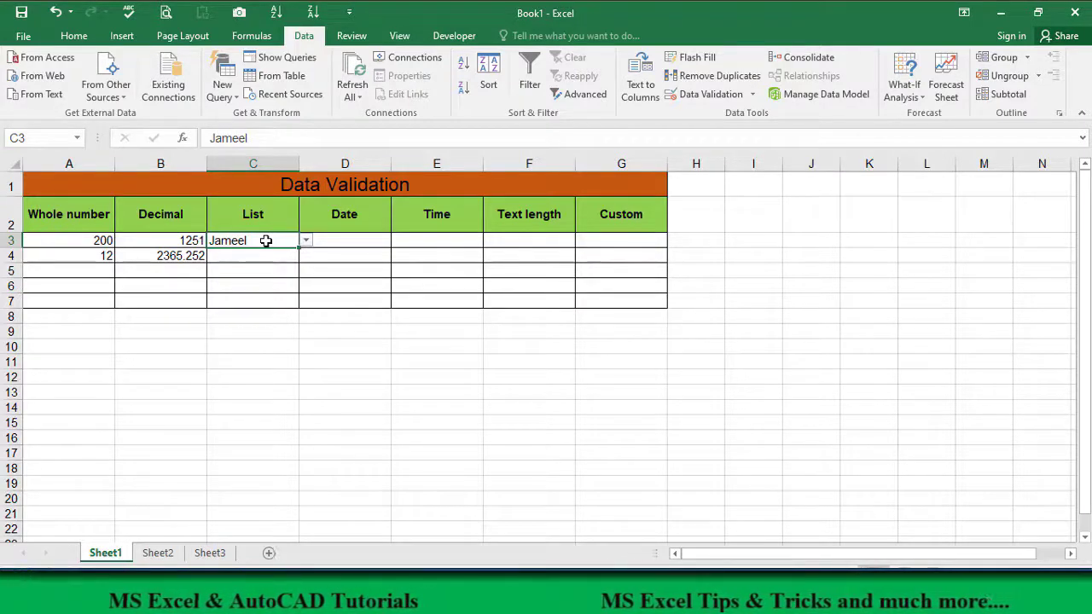
- Test C3 with the unlisted name Fareed, which is rejected, then choose Naveed from the dropdown
{"action": "type", "text": "Fareed"}
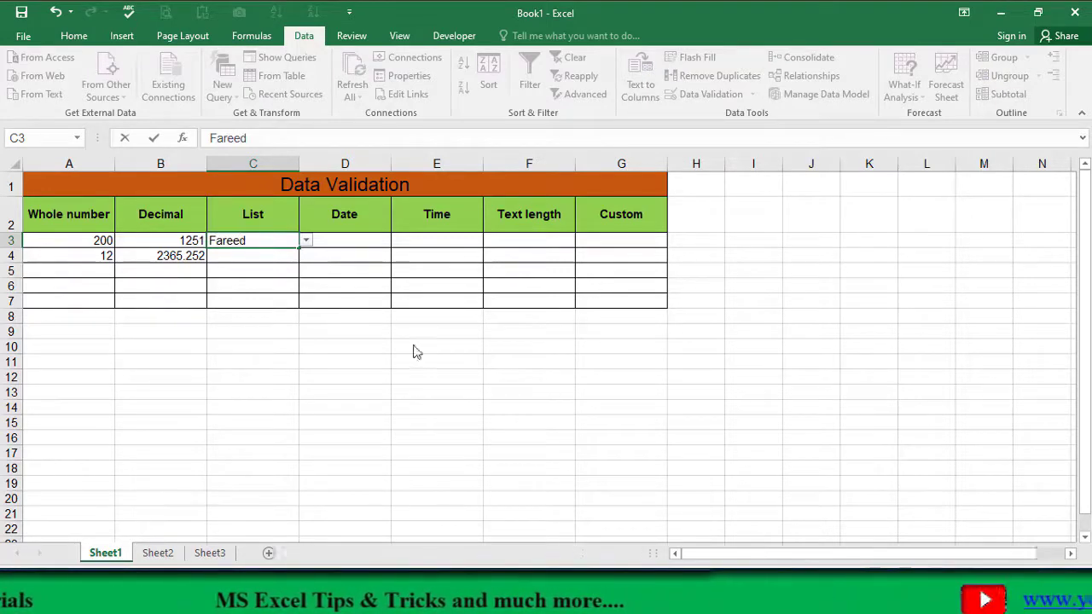
{"action": "key", "text": "Return"}
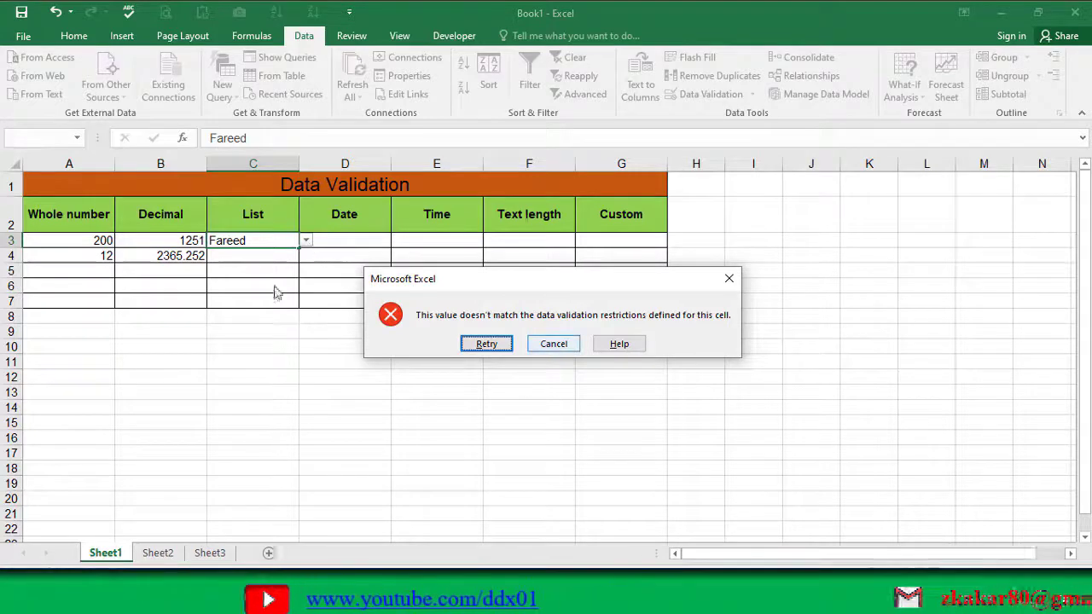
{"action": "key", "text": "Escape"}
{"action": "key", "text": "alt+Down"}
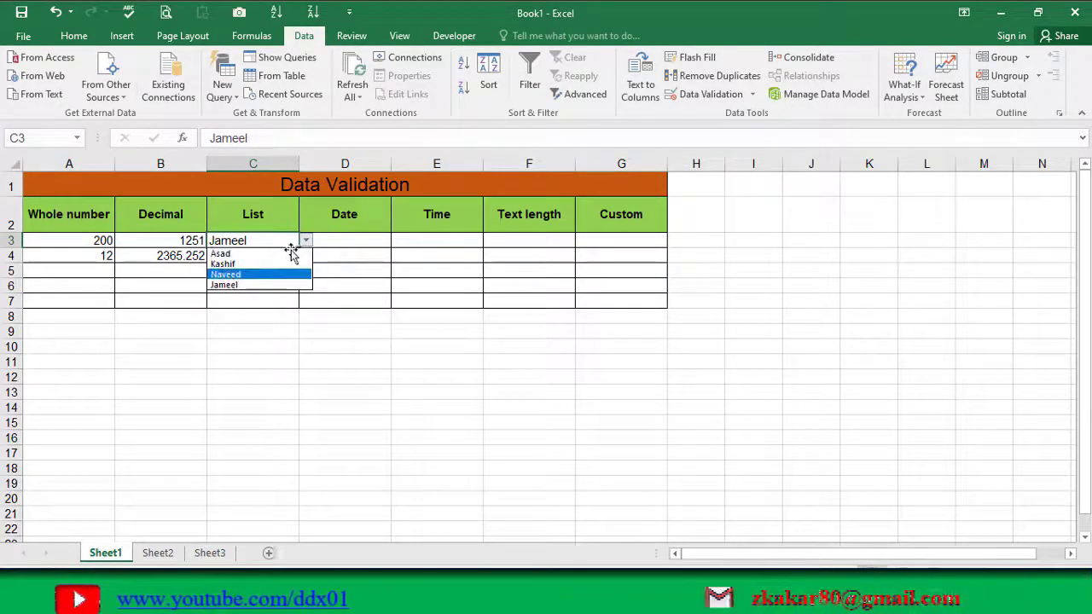
{"action": "key", "text": "Return"}
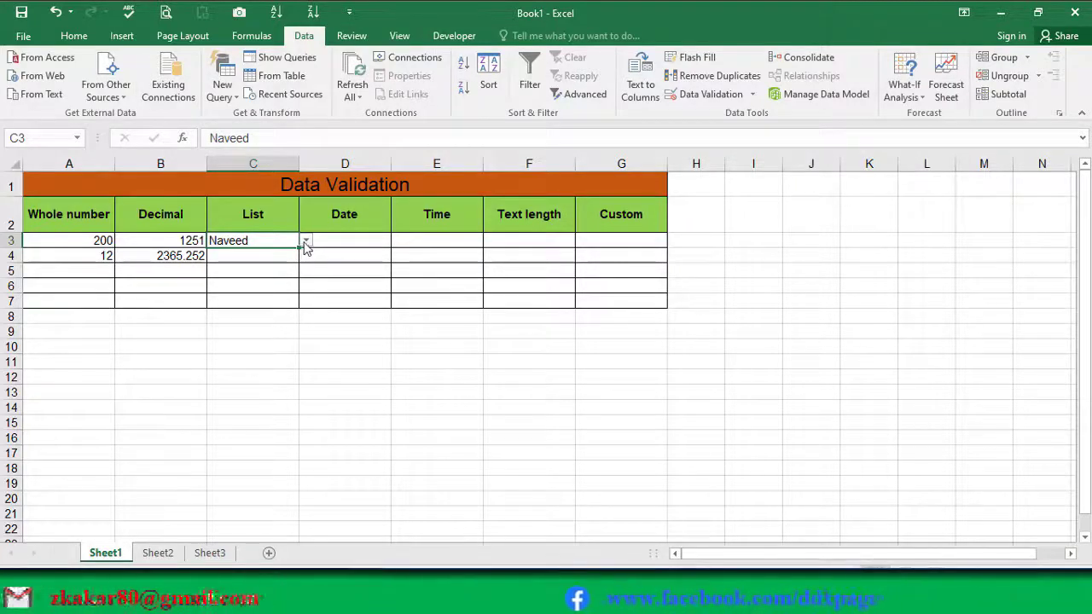
- Review C3's validation rule and its list of allowed names, closing without changes
{"action": "key", "text": "alt+a"}
{"action": "key", "text": "v"}
{"action": "key", "text": "v"}
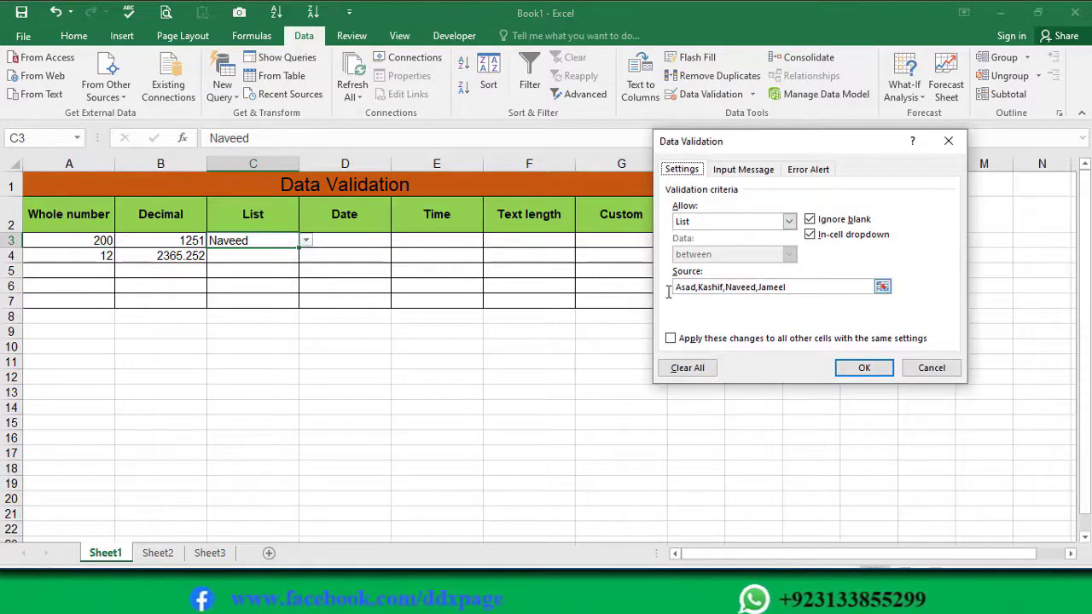
{"action": "left_click_drag", "start_coordinate": [669, 287], "coordinate": [1066, 342]}
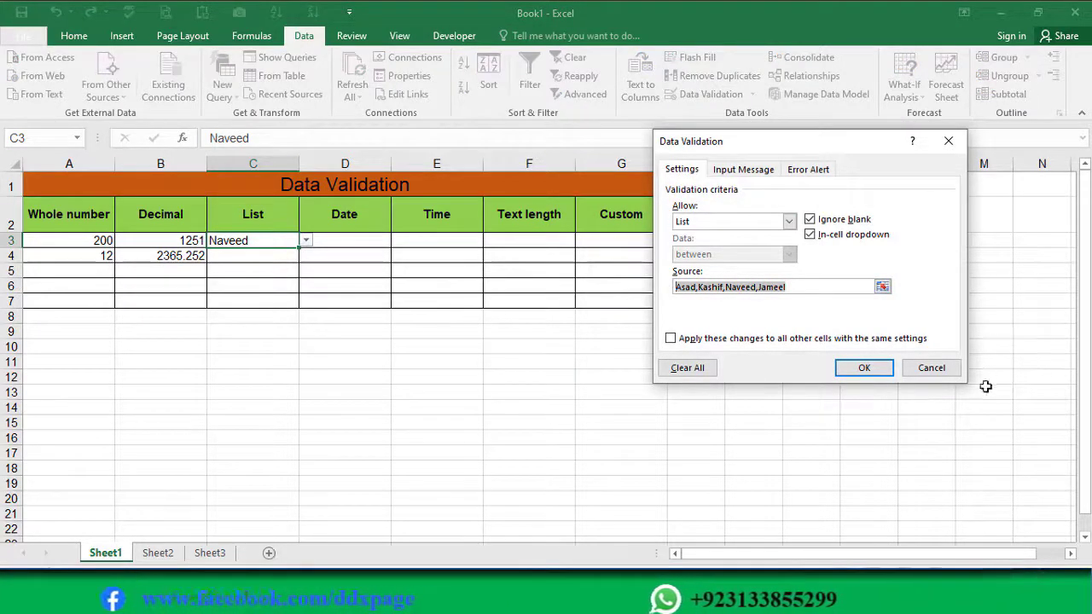
{"action": "key", "text": "Escape"}
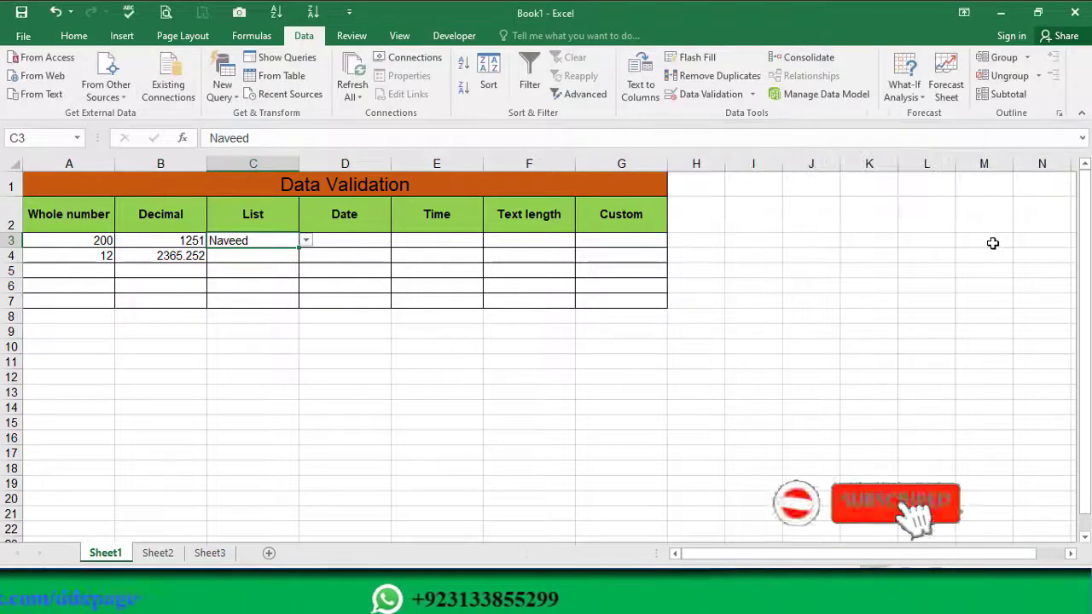
- Enter the numbers 12, 23, 25 and 24 in M3:M6 and select them
{"action": "left_click", "coordinate": [994, 244]}
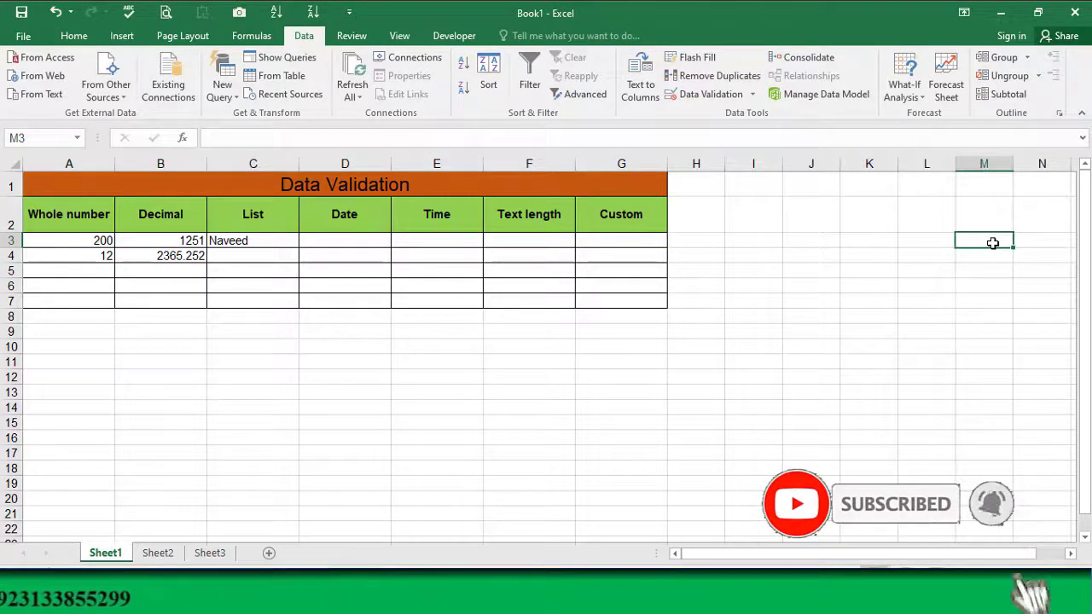
{"action": "type", "text": "12"}
{"action": "key", "text": "Return"}
{"action": "type", "text": "23"}
{"action": "key", "text": "ctrl+Return"}
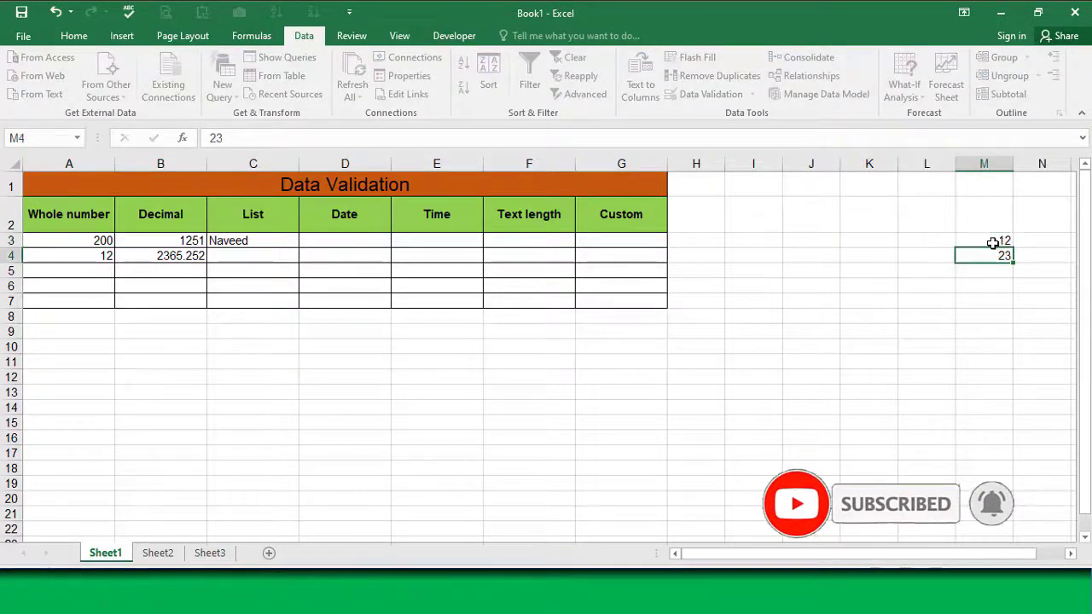
{"action": "key", "text": "Return"}
{"action": "type", "text": "25"}
{"action": "key", "text": "Return"}
{"action": "type", "text": "2"}
{"action": "type", "text": "4"}
{"action": "key", "text": "Return"}
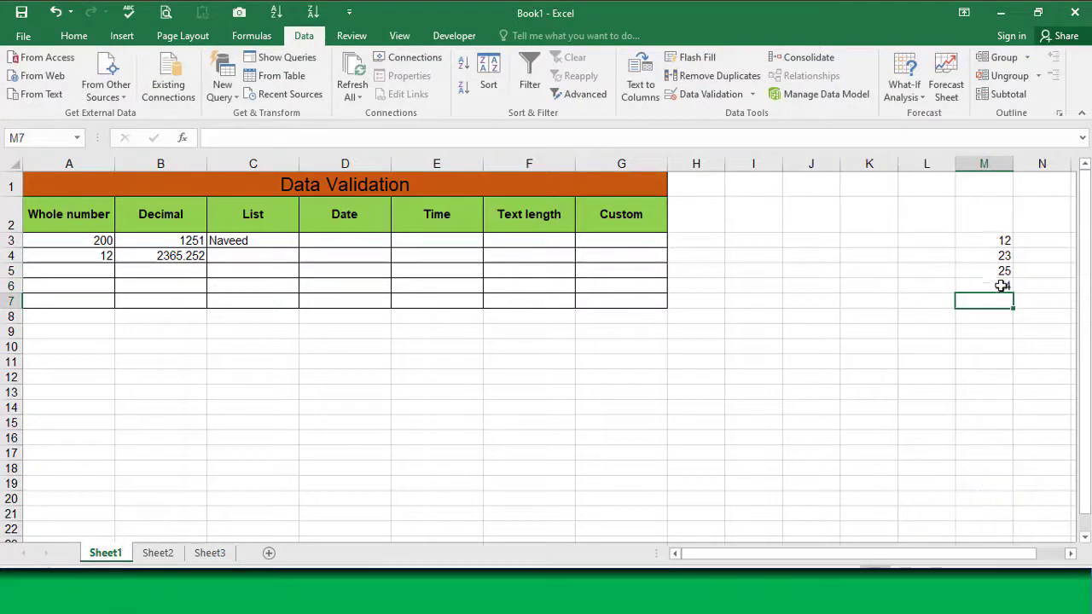
{"action": "key", "text": "Up"}
{"action": "key", "text": "Up"}
{"action": "key", "text": "Up"}
{"action": "key", "text": "shift+Down"}
{"action": "key", "text": "shift+Down"}
{"action": "key", "text": "shift+Down"}
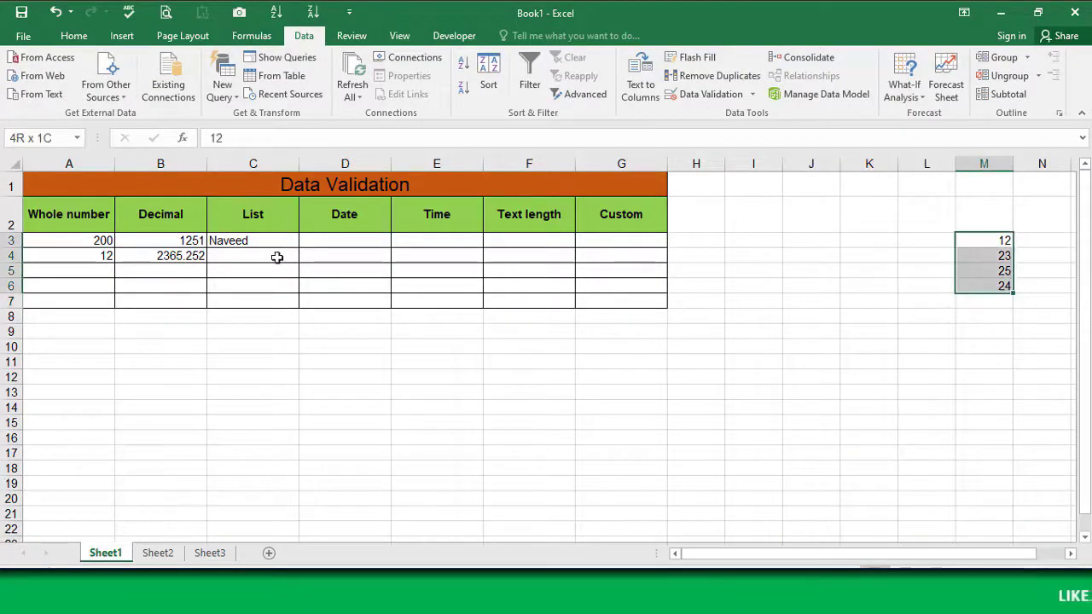
- Give C4 a List validation rule with source =$M$3:$M$6
{"action": "left_click", "coordinate": [277, 258]}
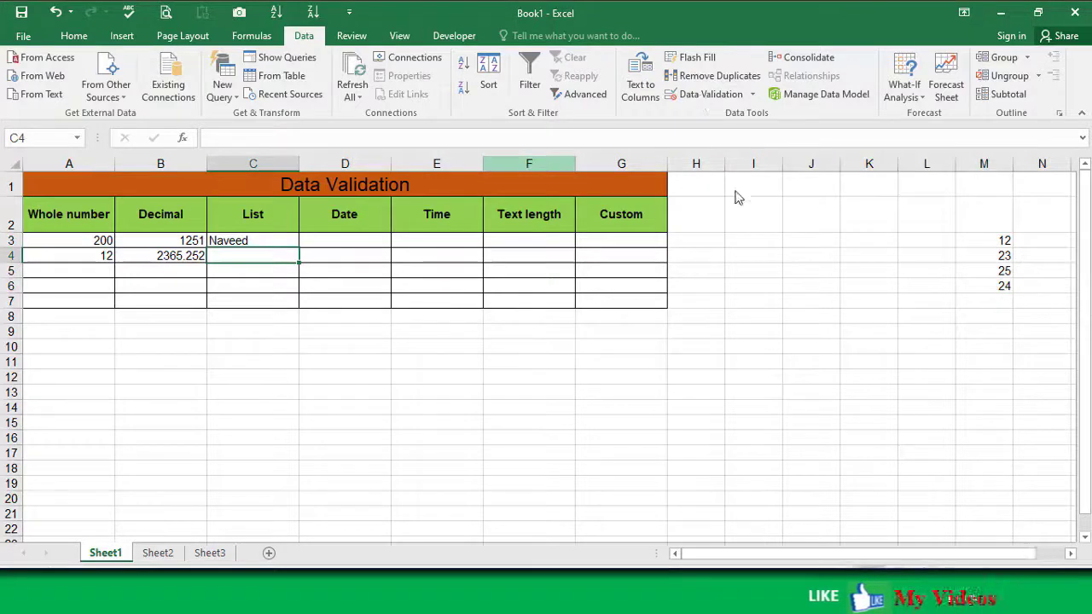
{"action": "left_click", "coordinate": [708, 94]}
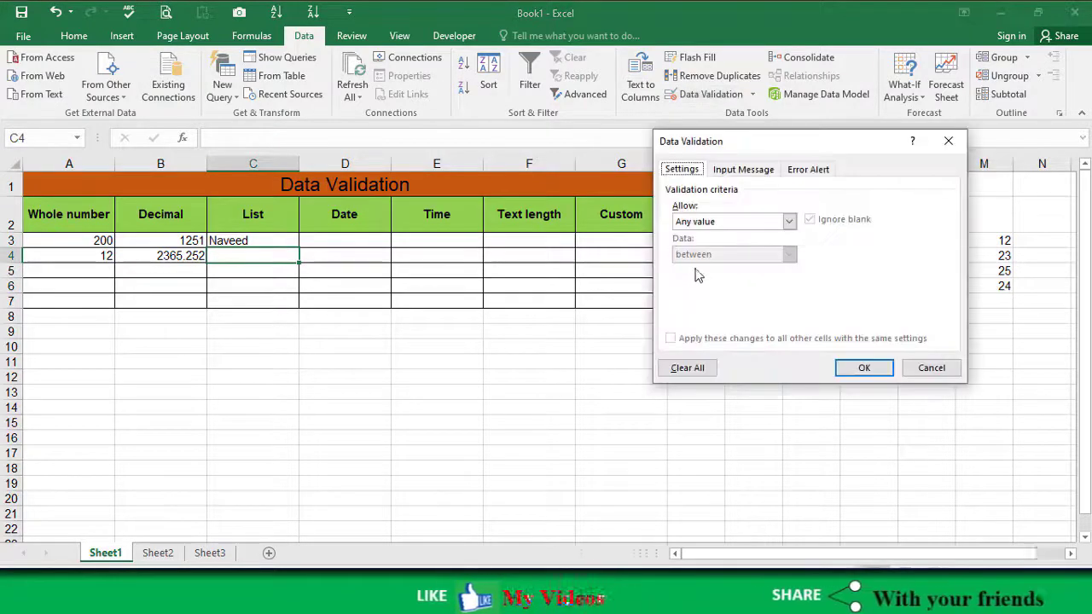
{"action": "left_click", "coordinate": [789, 221]}
{"action": "left_click", "coordinate": [708, 269]}
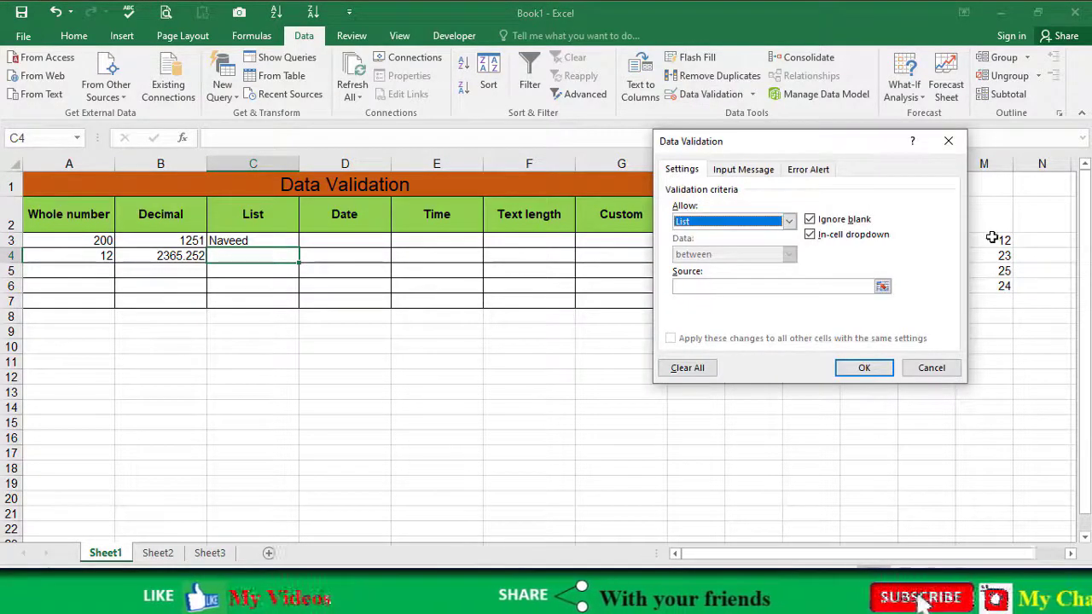
{"action": "left_click_drag", "start_coordinate": [982, 287], "coordinate": [993, 240]}
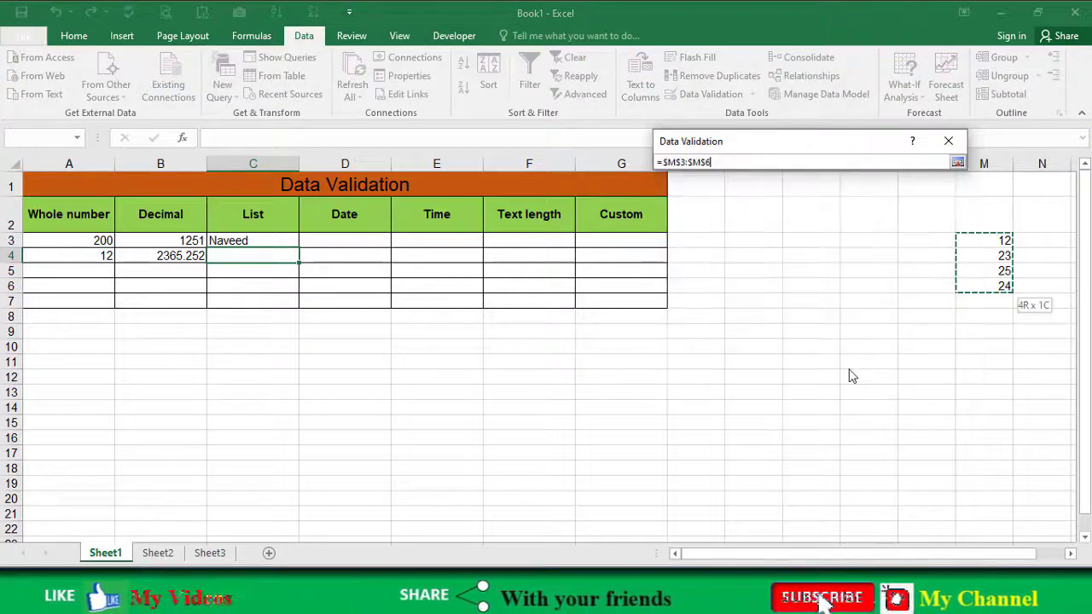
{"action": "key", "text": "Return"}
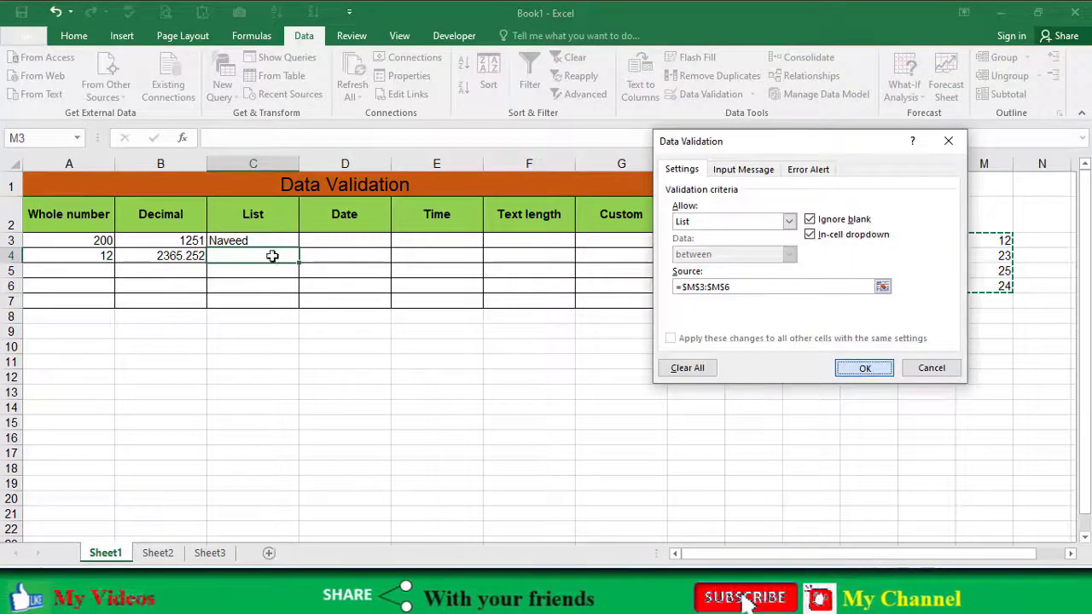
{"action": "key", "text": "Return"}
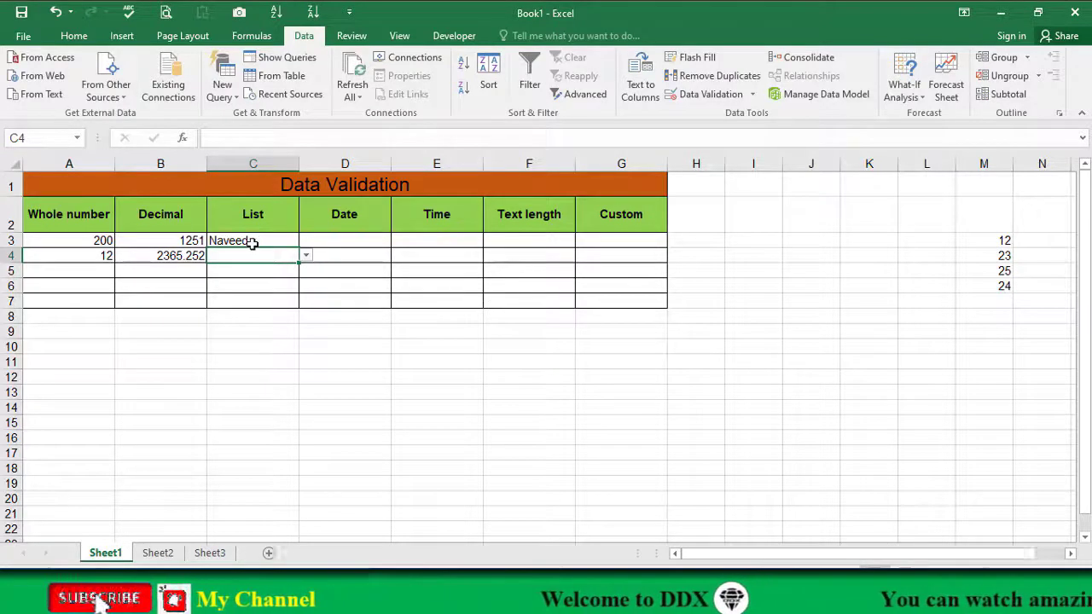
- Check C4's dropdown, which currently offers 12, 23, 25 and 24
{"action": "left_click", "coordinate": [252, 239]}
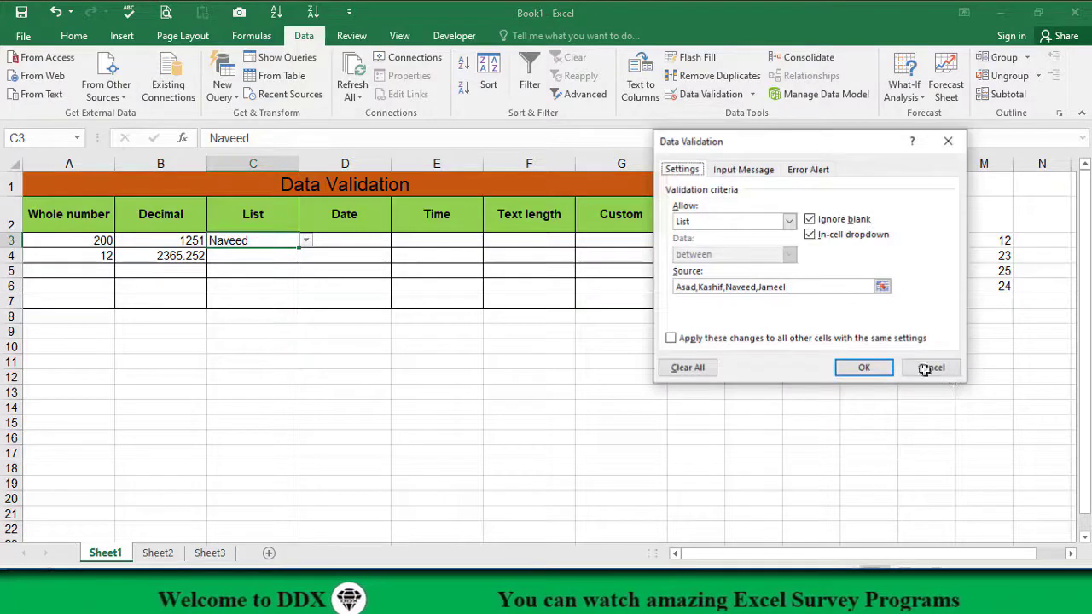
{"action": "key", "text": "Return"}
{"action": "key", "text": "Return"}
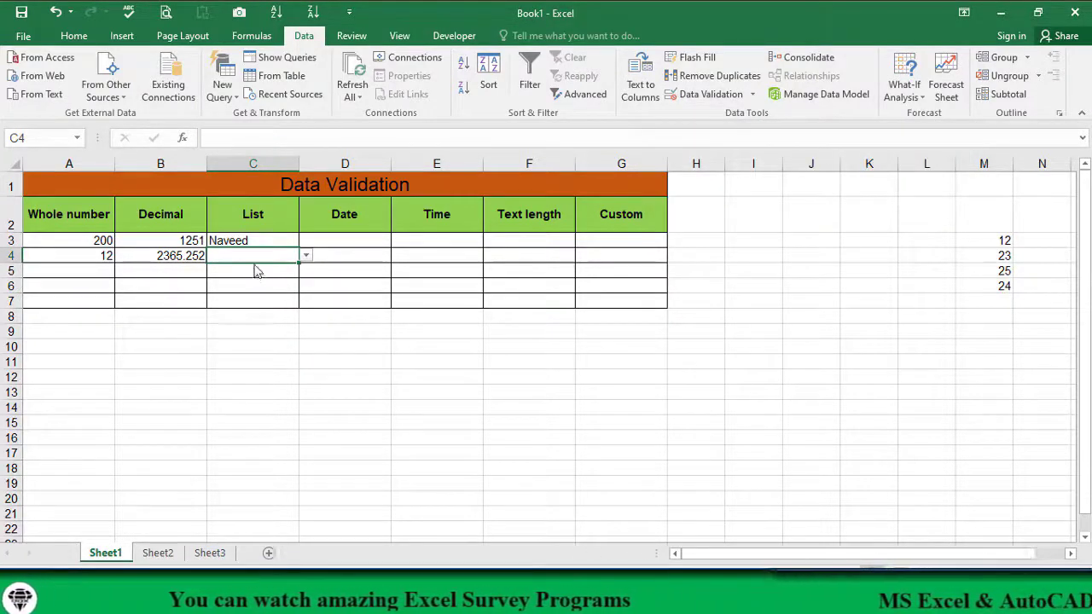
{"action": "key", "text": "alt+Down"}
{"action": "key", "text": "Down"}
{"action": "key", "text": "Down"}
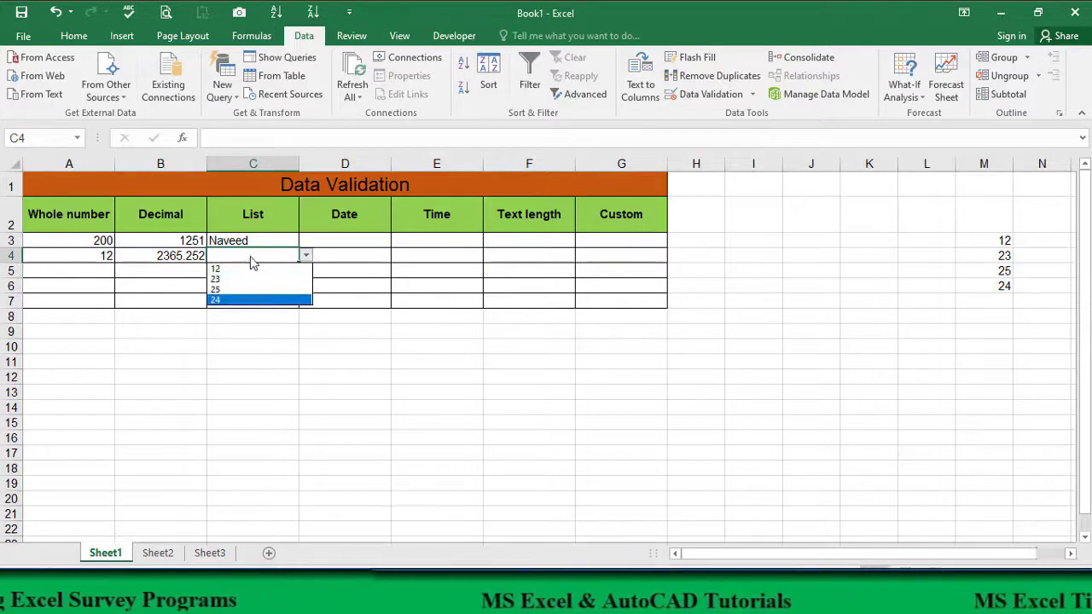
{"action": "key", "text": "Up"}
{"action": "key", "text": "Up"}
{"action": "key", "text": "Up"}
{"action": "key", "text": "Escape"}
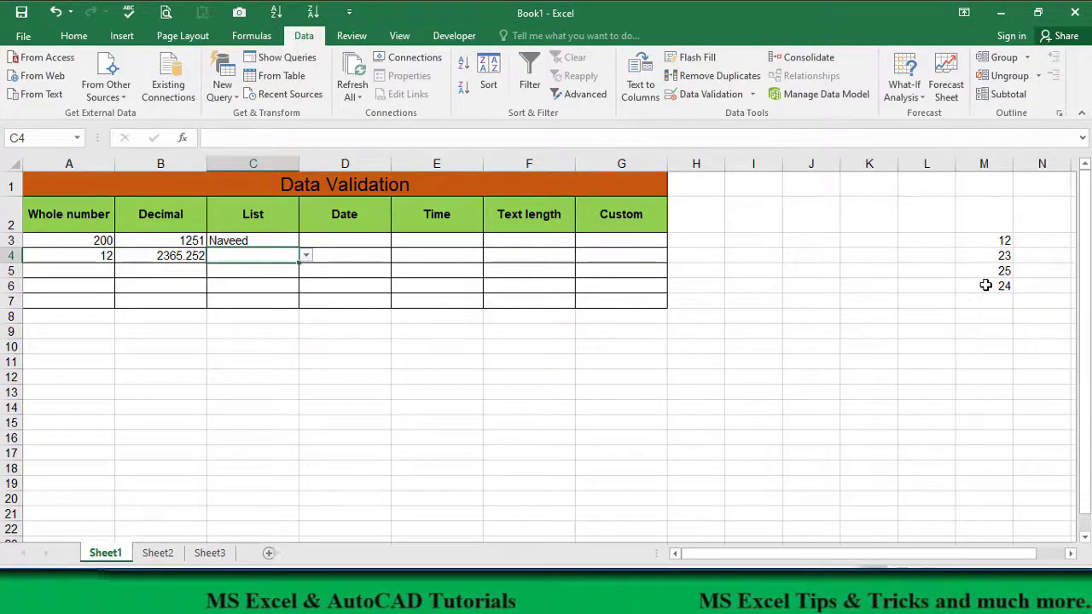
- Change M6 to 50, then confirm C4's dropdown shows 50 and its source is =$M$3:$M$6
{"action": "left_click", "coordinate": [986, 285]}
{"action": "type", "text": "5"}
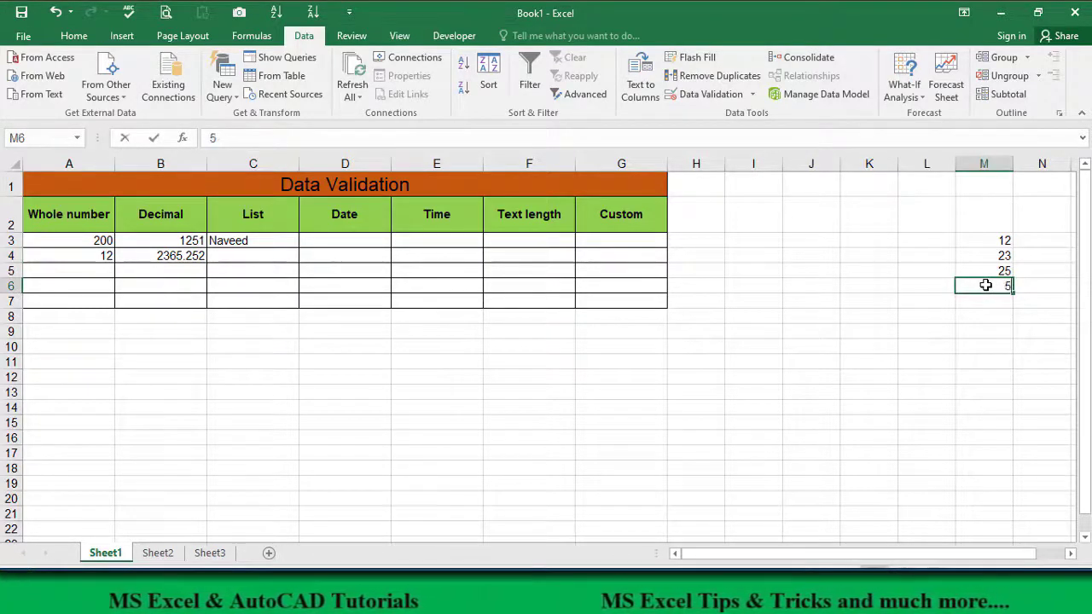
{"action": "type", "text": "0"}
{"action": "key", "text": "Return"}
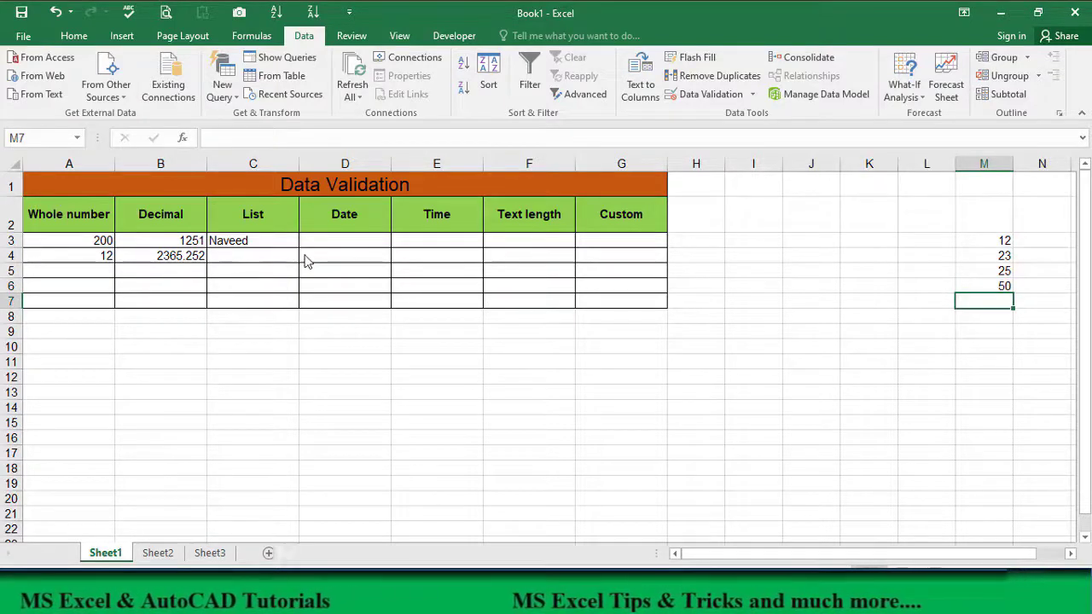
{"action": "left_click", "coordinate": [291, 258]}
{"action": "key", "text": "alt+Down"}
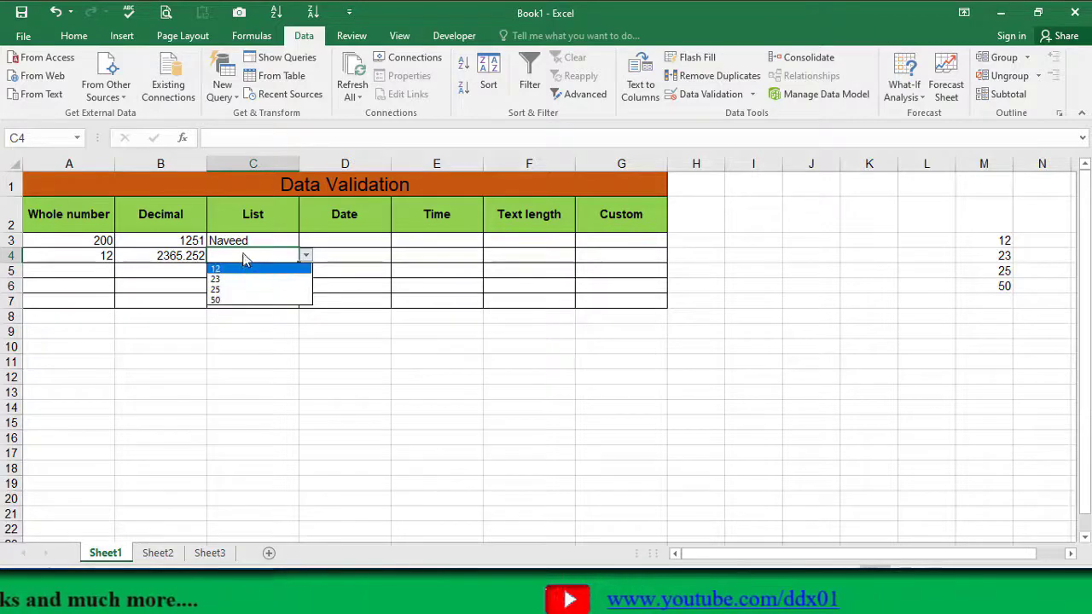
{"action": "key", "text": "Escape"}
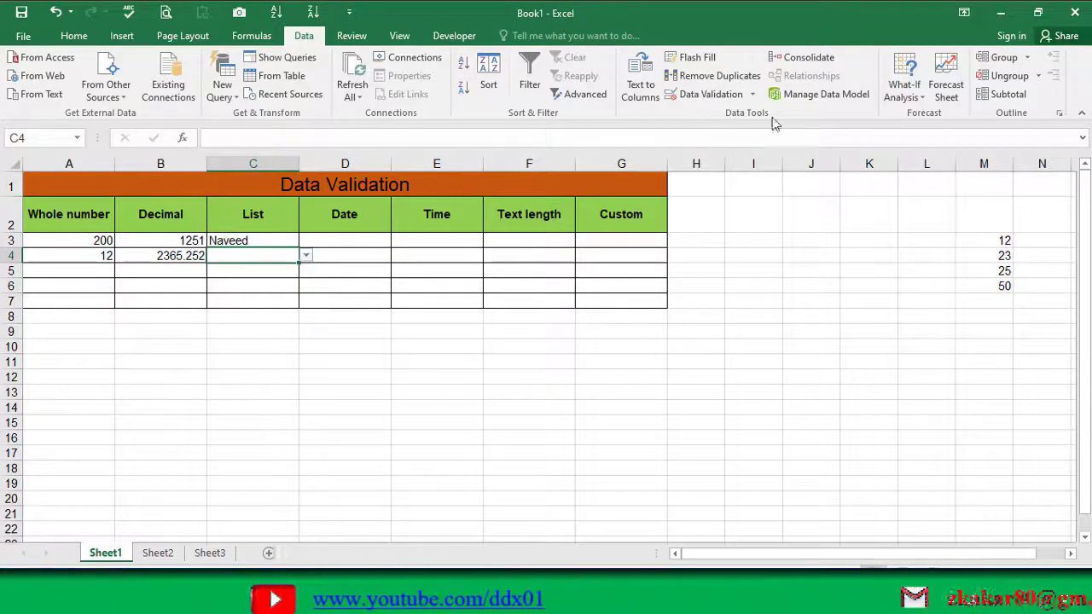
{"action": "key", "text": "alt+a"}
{"action": "key", "text": "v"}
{"action": "key", "text": "v"}
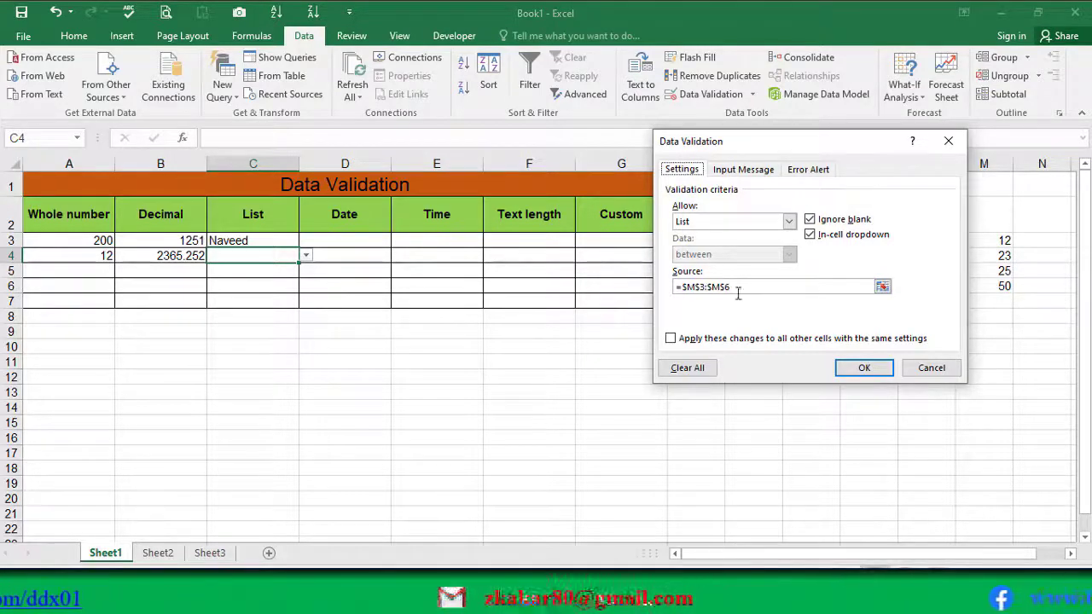
- Close the previous validation settings, select cells in the Date and Time columns, and view number formats
{"action": "left_click", "coordinate": [931, 367]}
{"action": "left_click", "coordinate": [357, 241]}
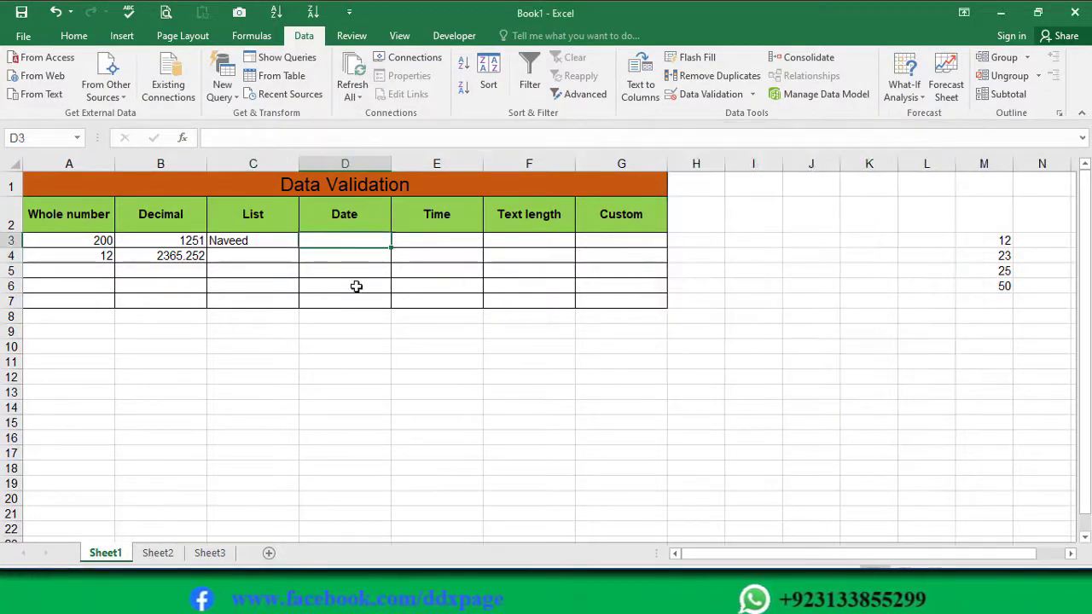
{"action": "left_click_drag", "start_coordinate": [356, 241], "coordinate": [359, 301]}
{"action": "scroll", "coordinate": [624, 111], "scroll_direction": "up", "scroll_amount": 1}
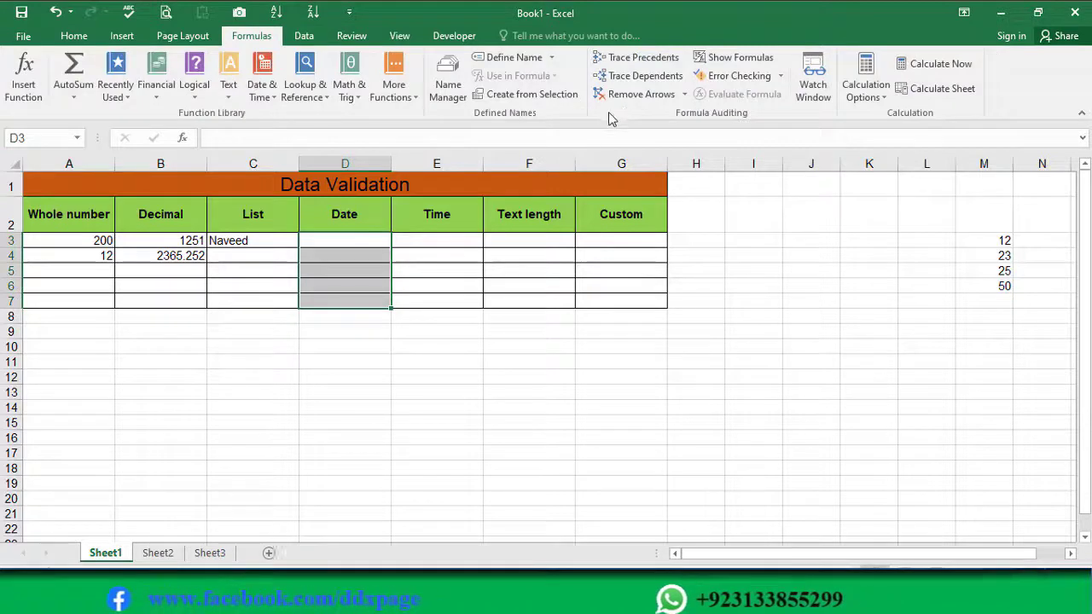
{"action": "scroll", "coordinate": [609, 110], "scroll_direction": "up", "scroll_amount": 3}
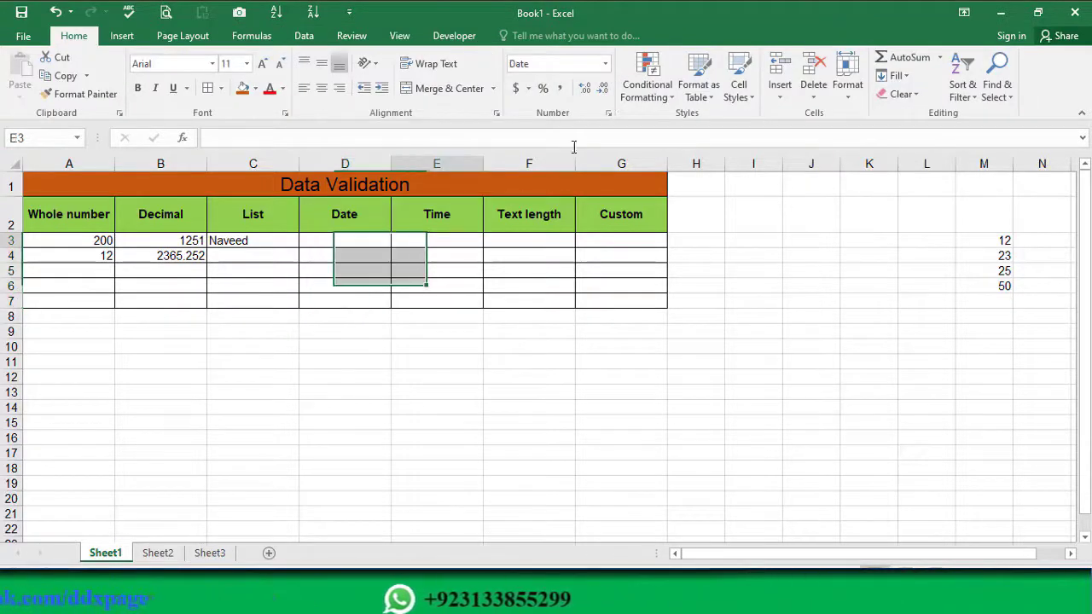
{"action": "left_click_drag", "start_coordinate": [437, 241], "coordinate": [439, 300]}
{"action": "key", "text": "alt+h"}
{"action": "key", "text": "n"}
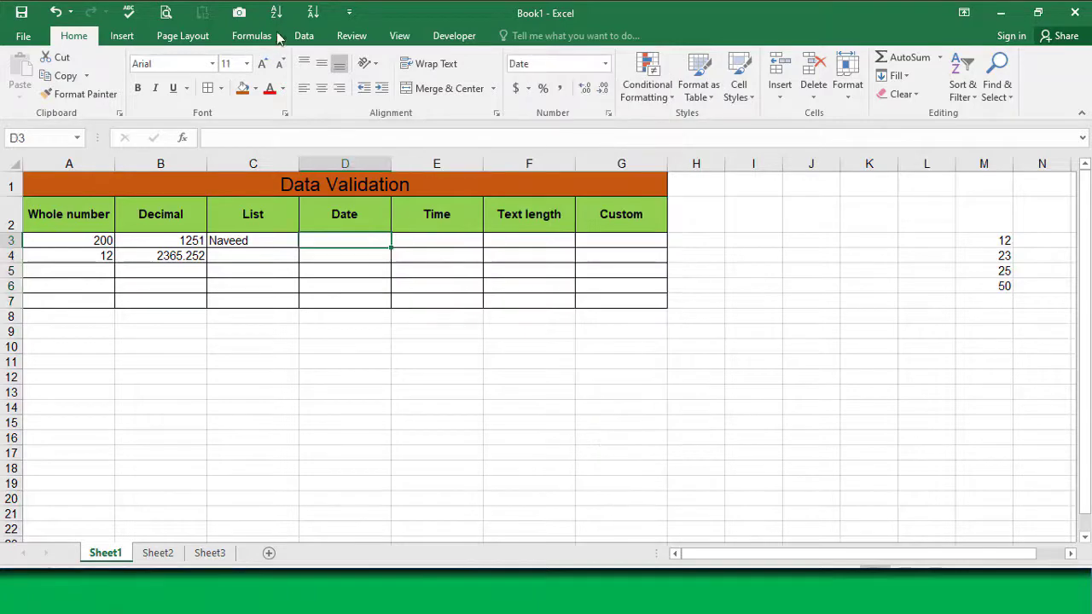
{"action": "scroll", "coordinate": [751, 102], "scroll_direction": "down", "scroll_amount": 4}
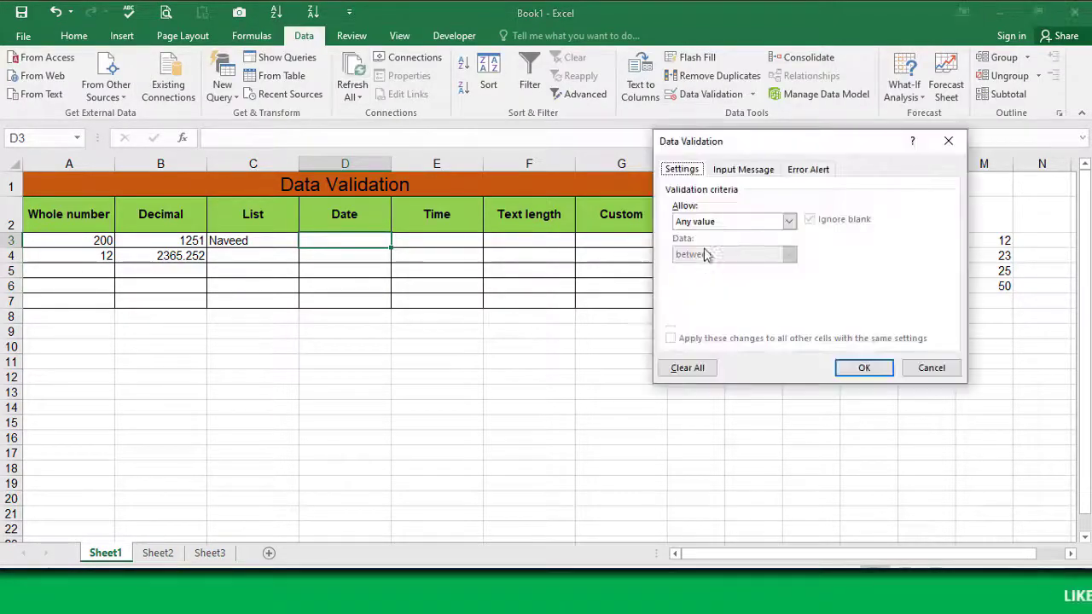
- Set D3 to allow only dates between 1/1/2020 and 3/5/2020
{"action": "key", "text": "alt+Down"}
{"action": "left_click", "coordinate": [691, 277]}
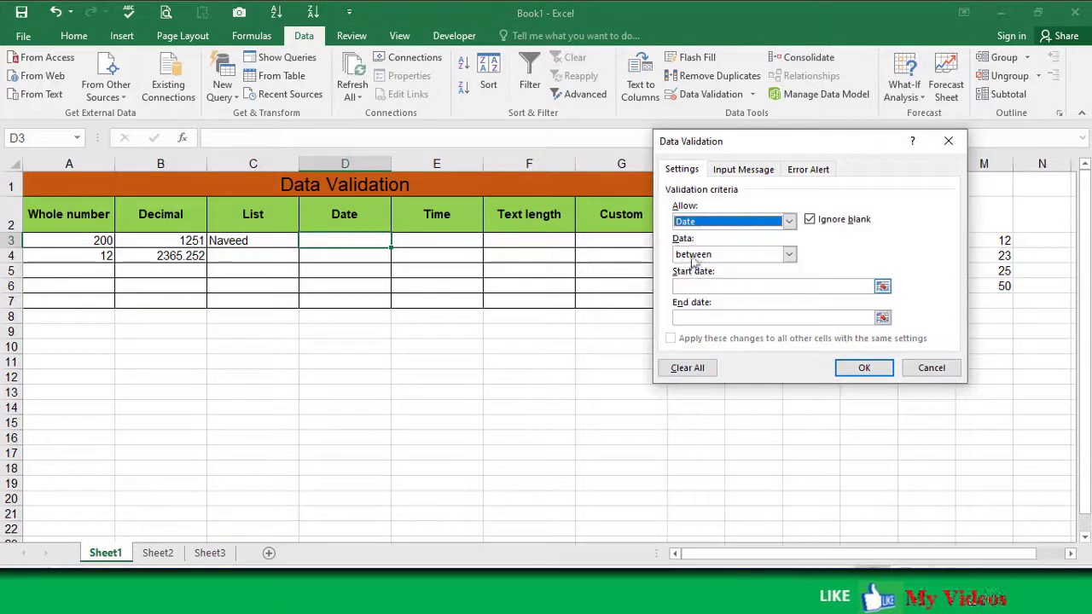
{"action": "key", "text": "Tab"}
{"action": "key", "text": "alt+Down"}
{"action": "key", "text": "Down"}
{"action": "key", "text": "Down"}
{"action": "key", "text": "Down"}
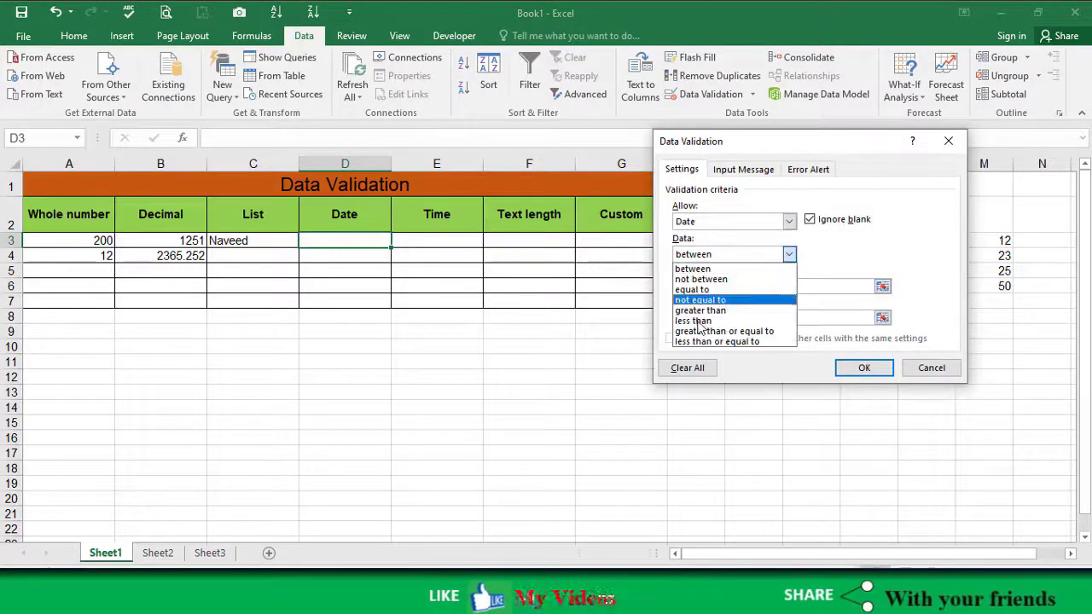
{"action": "key", "text": "Down"}
{"action": "key", "text": "Down"}
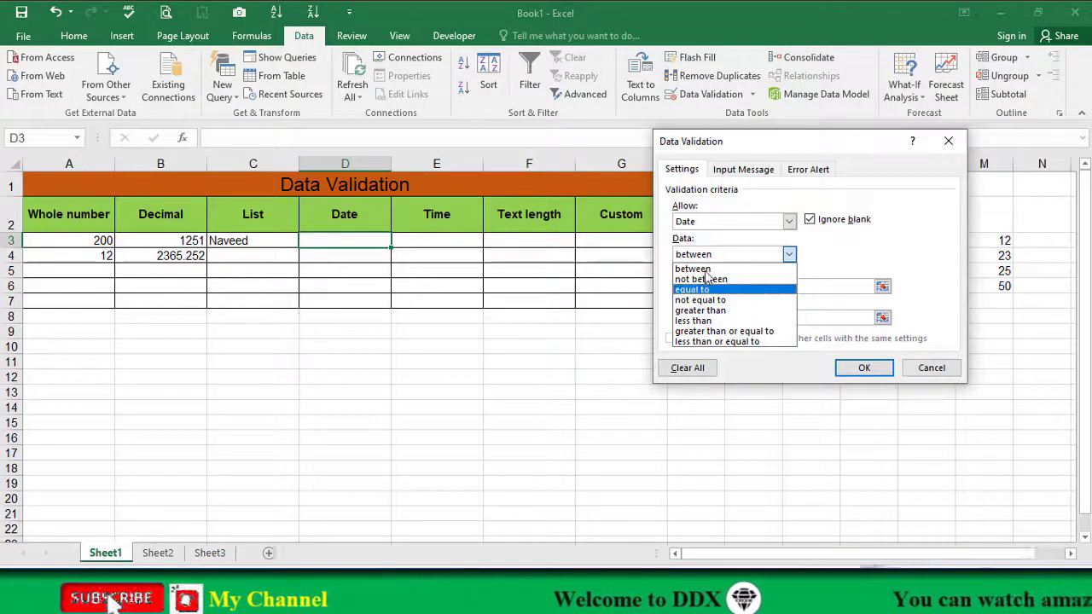
{"action": "key", "text": "Return"}
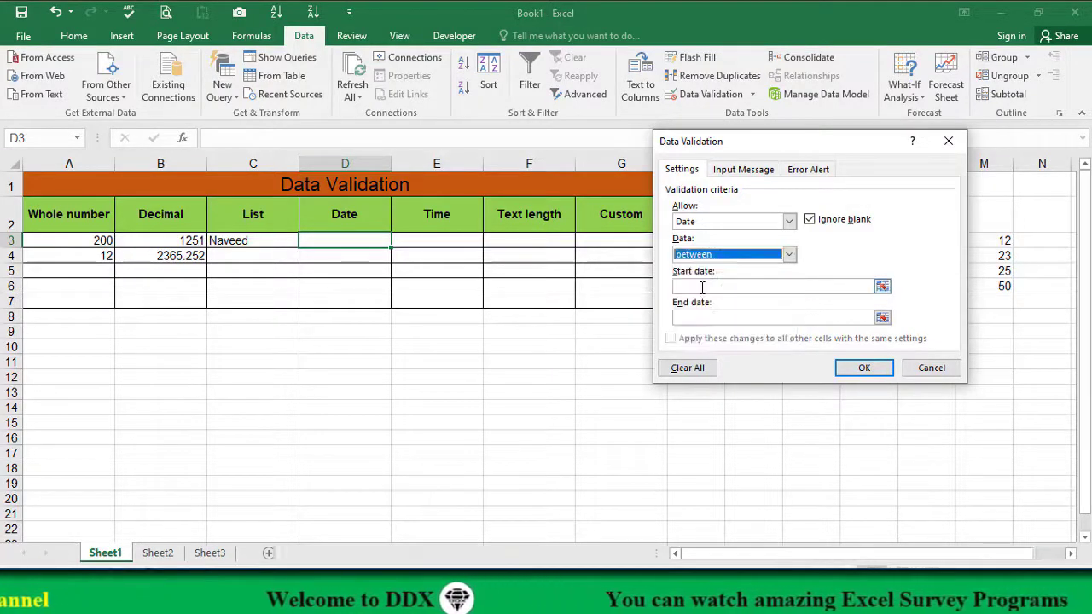
{"action": "left_click", "coordinate": [701, 288]}
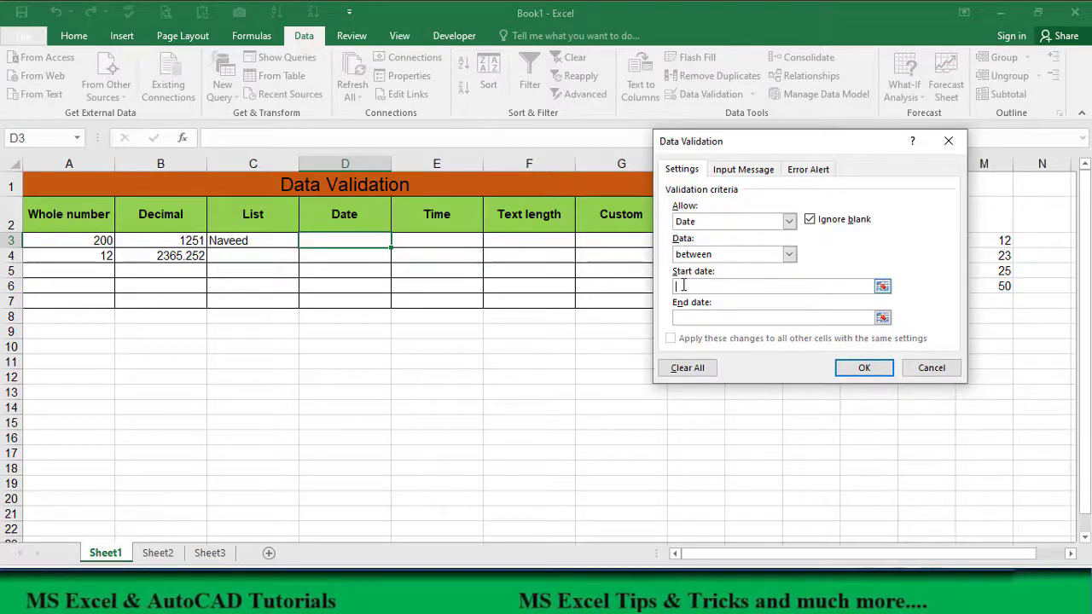
{"action": "left_click", "coordinate": [683, 286]}
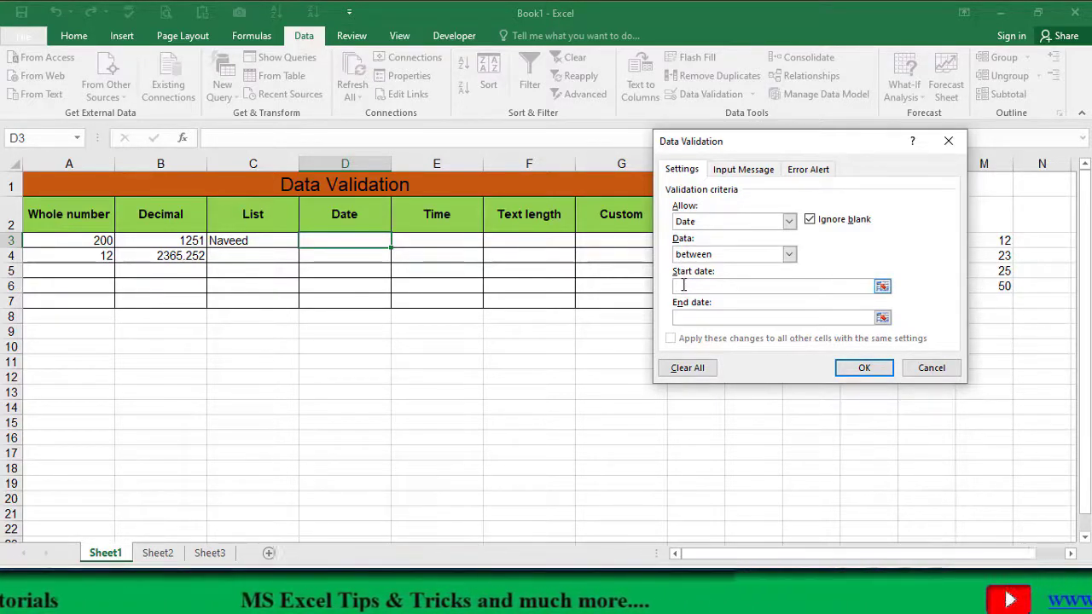
{"action": "type", "text": "1/1/2020"}
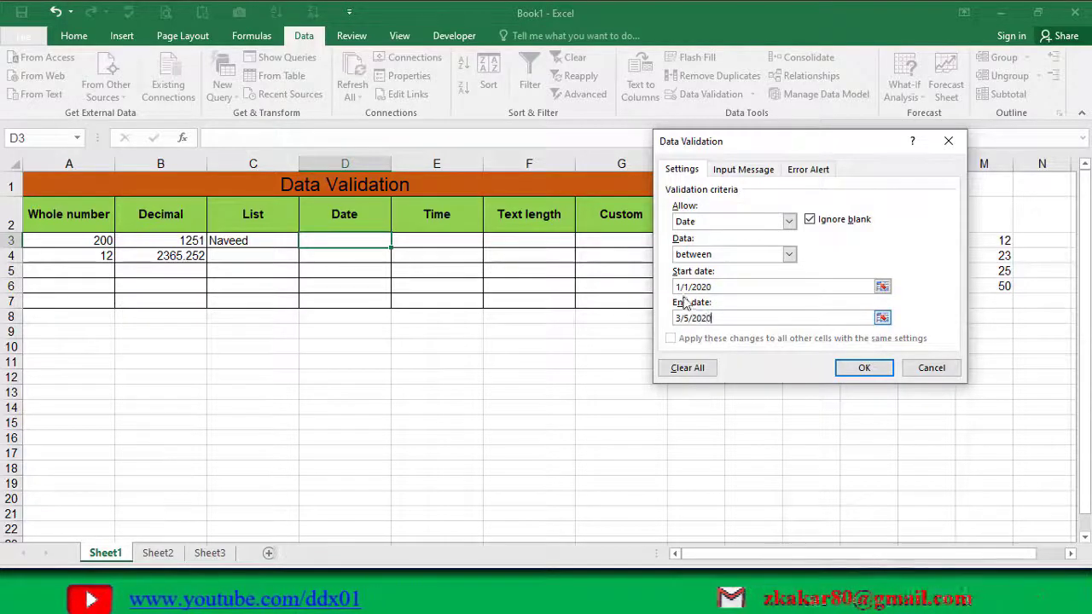
{"action": "left_click", "coordinate": [860, 369]}
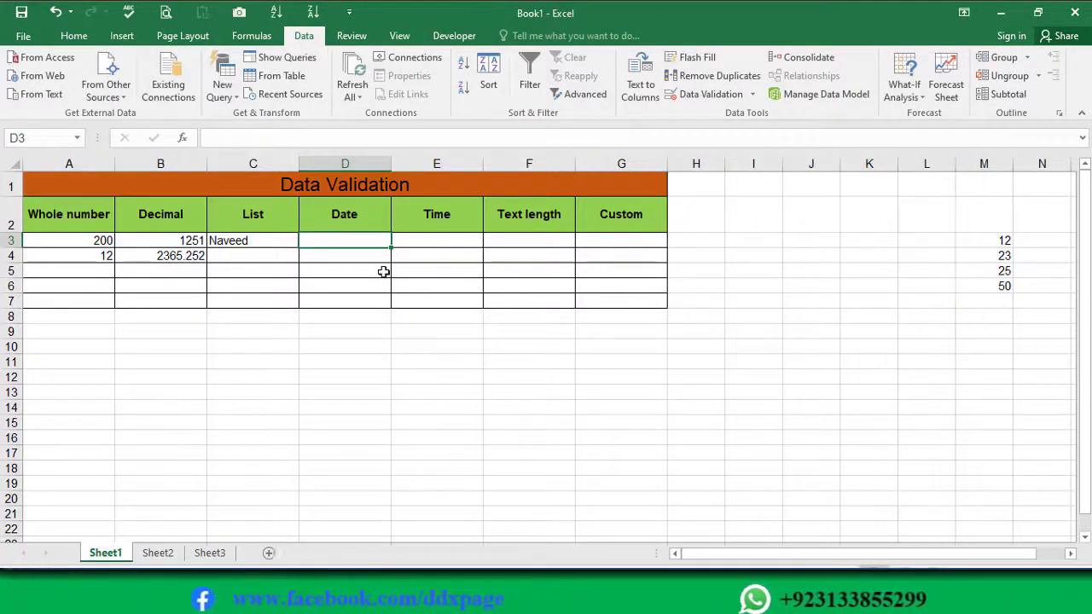
- Test D3 with 2/2/2019 and 2/2/2022, both rejected, then correct the entry to 2/2/2020
{"action": "type", "text": "2/2/"}
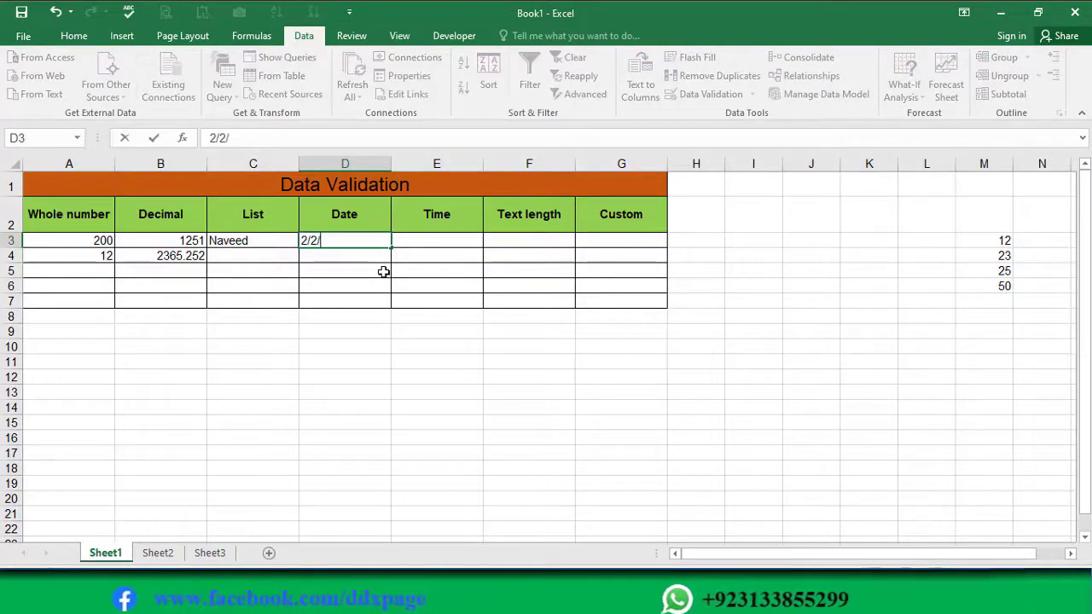
{"action": "type", "text": "2019"}
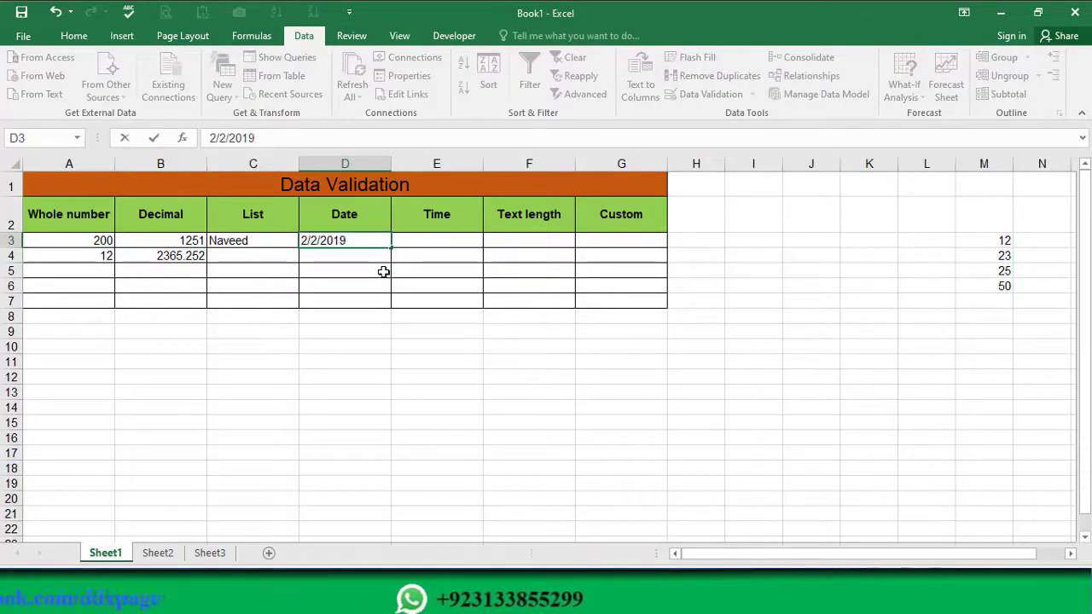
{"action": "key", "text": "Return"}
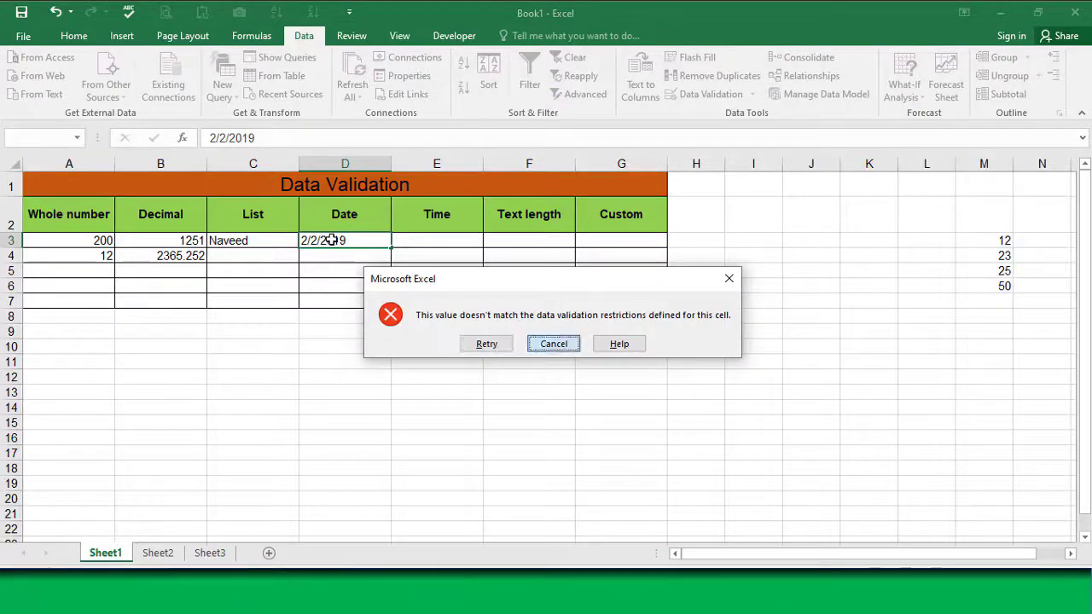
{"action": "key", "text": "Escape"}
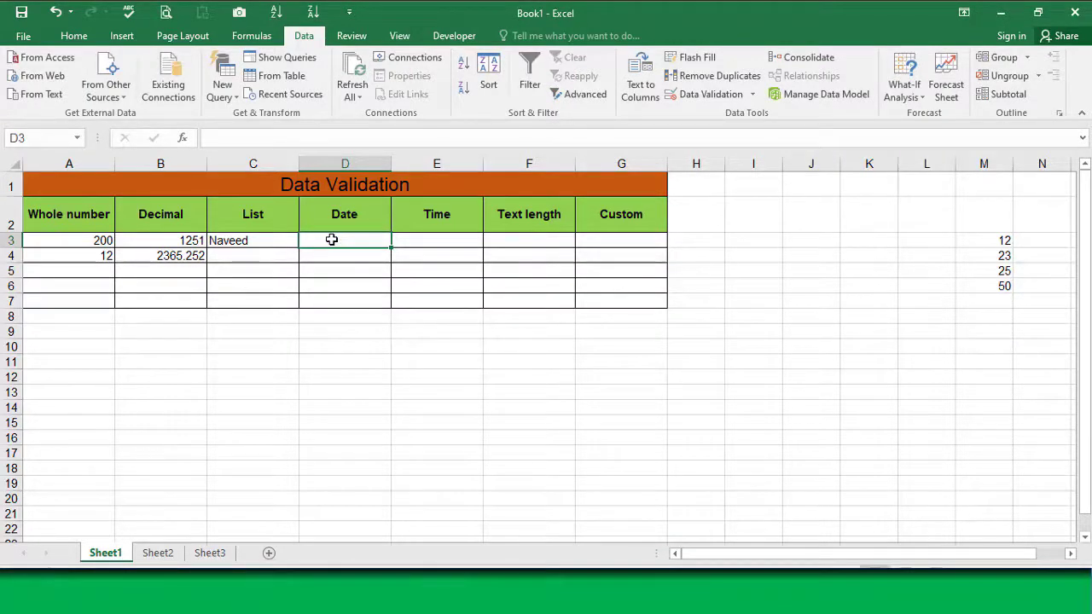
{"action": "type", "text": "2/2/"}
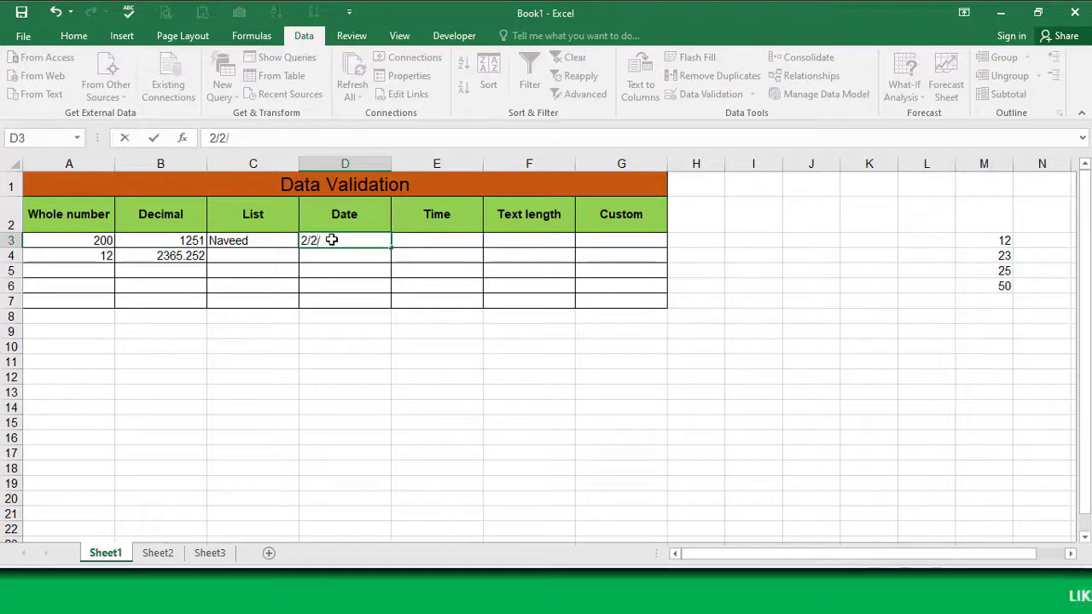
{"action": "type", "text": "202"}
{"action": "key", "text": "Return"}
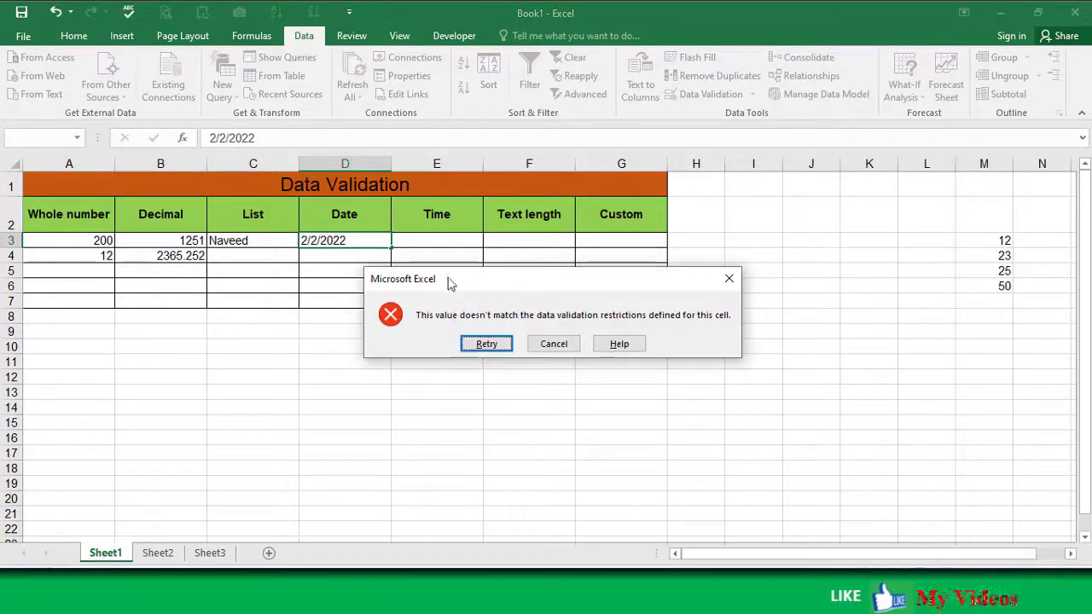
{"action": "left_click", "coordinate": [486, 344]}
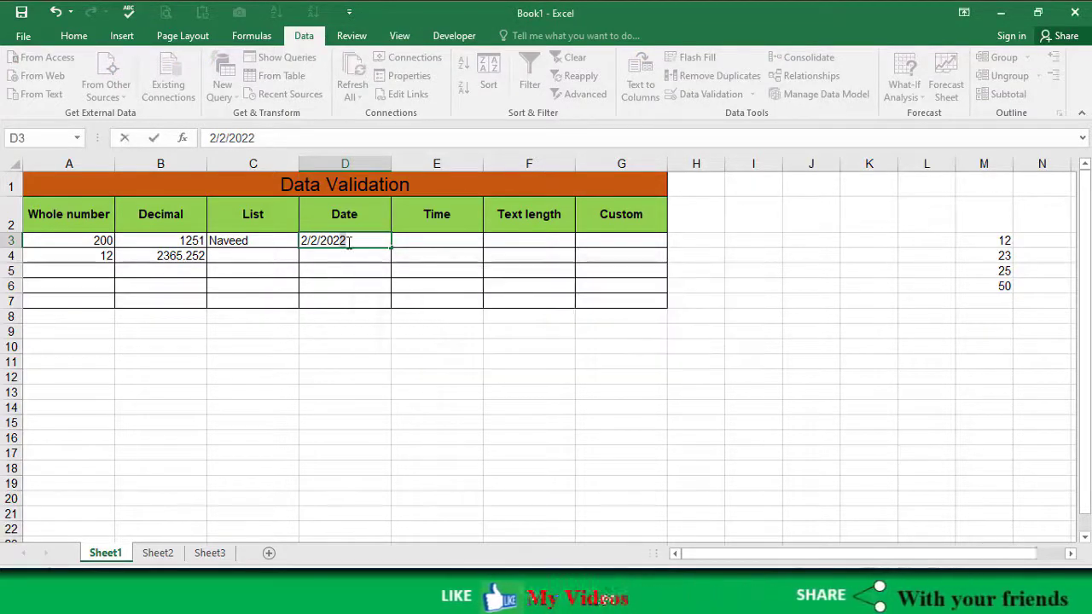
{"action": "double_click", "coordinate": [337, 241]}
{"action": "type", "text": "2020"}
{"action": "key", "text": "ctrl+Return"}
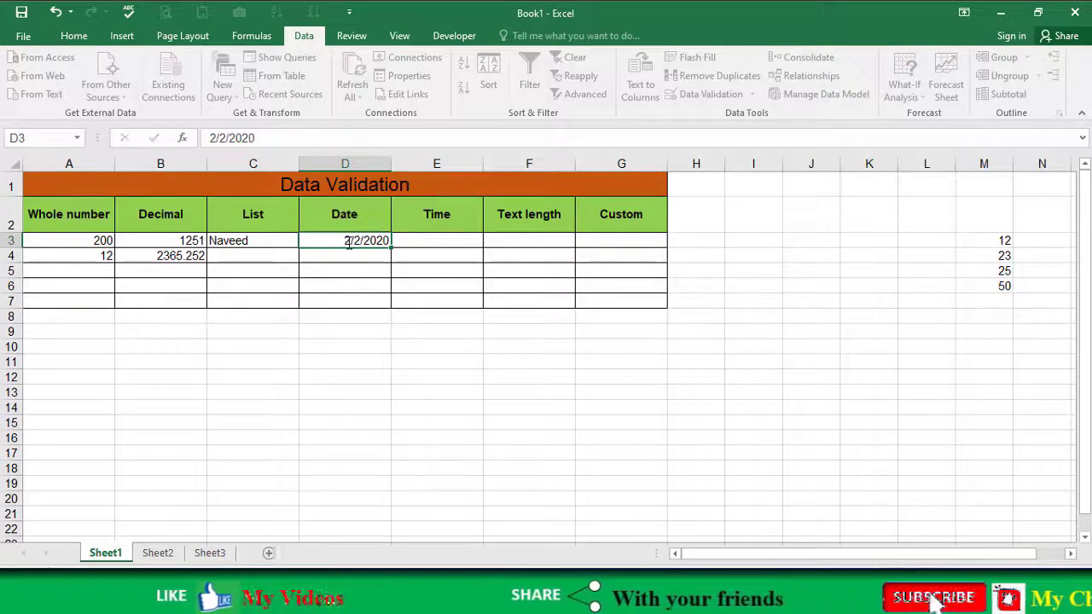
{"action": "key", "text": "ctrl+Return"}
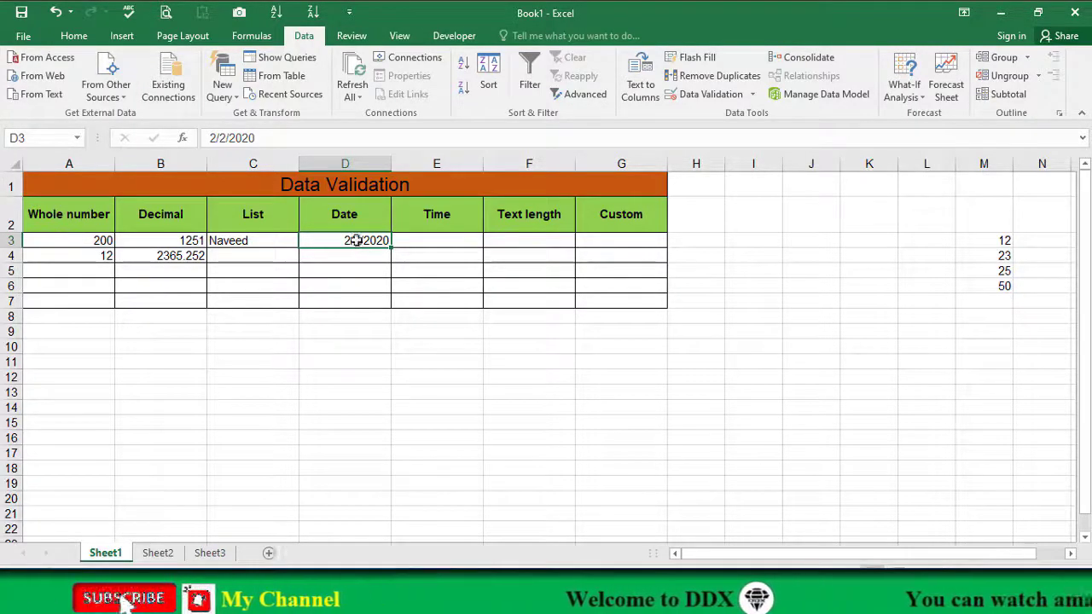
- Try 4/2/2020 in D3, which is rejected and cancelled, then settle D3 on 2/28/2020
{"action": "left_click", "coordinate": [211, 137]}
{"action": "double_click", "coordinate": [211, 137]}
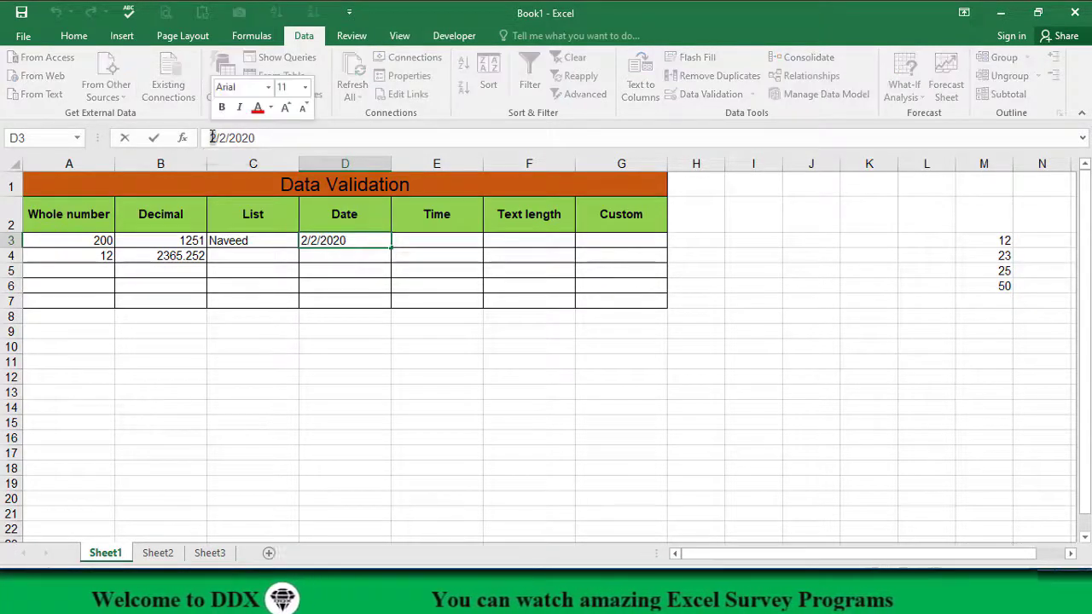
{"action": "type", "text": "4"}
{"action": "key", "text": "Return"}
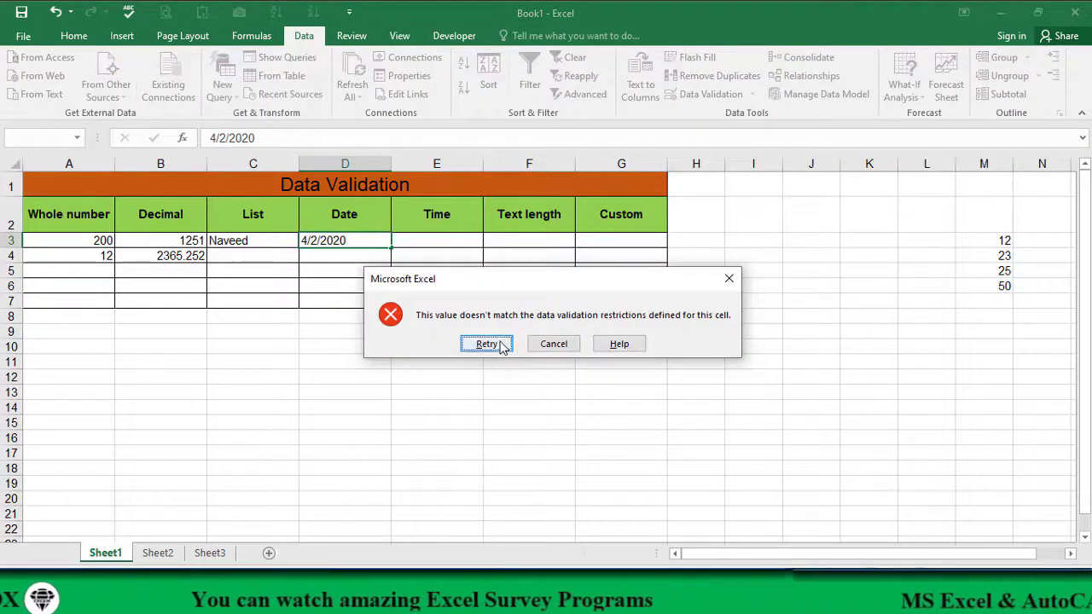
{"action": "left_click", "coordinate": [554, 344]}
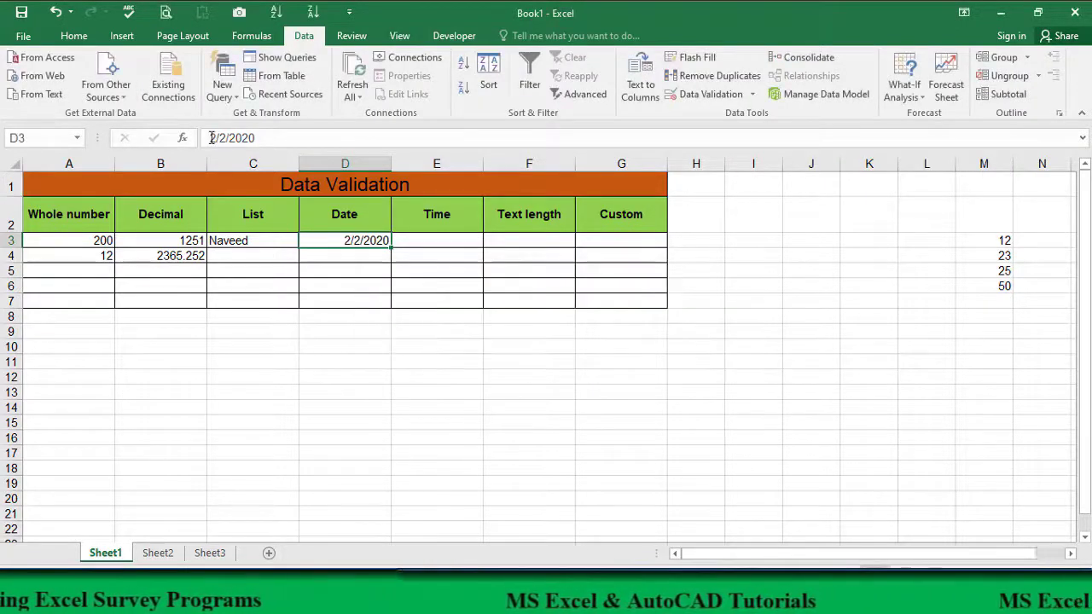
{"action": "double_click", "coordinate": [222, 138]}
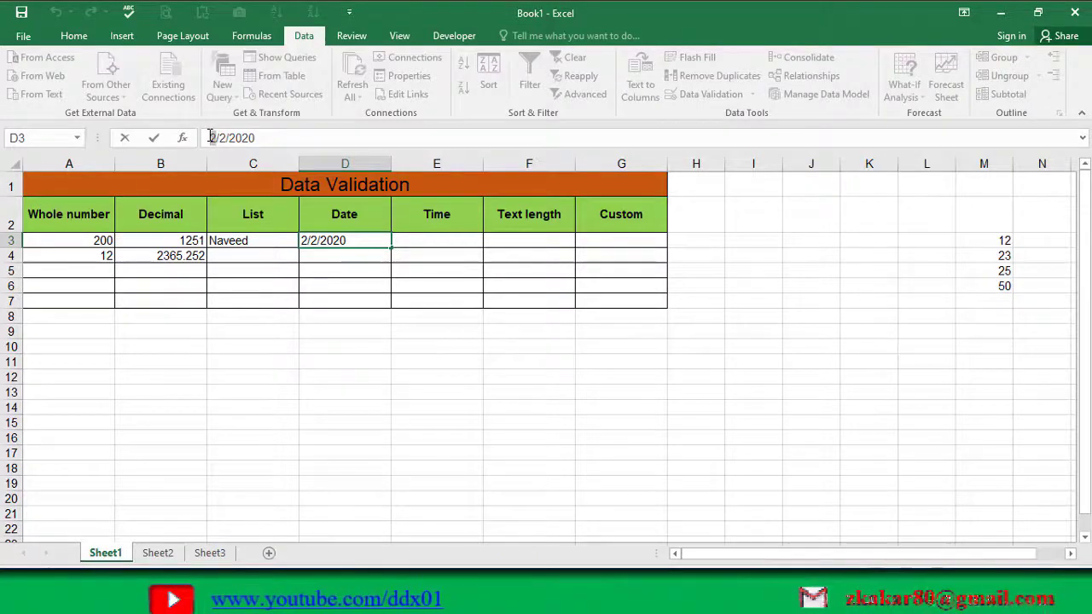
{"action": "key", "text": "Escape"}
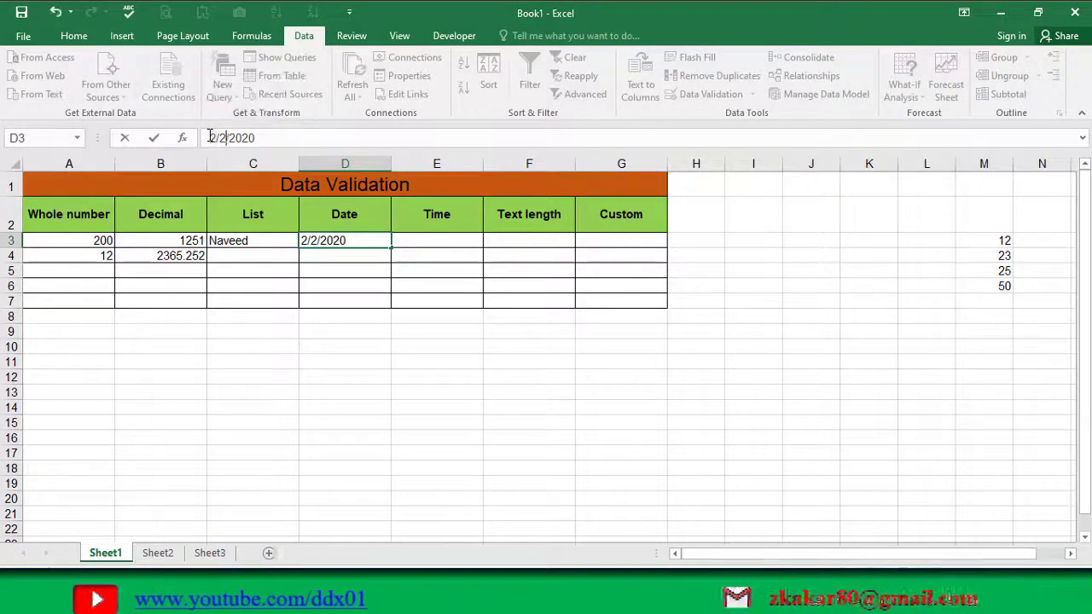
{"action": "type", "text": "0"}
{"action": "key", "text": "Return"}
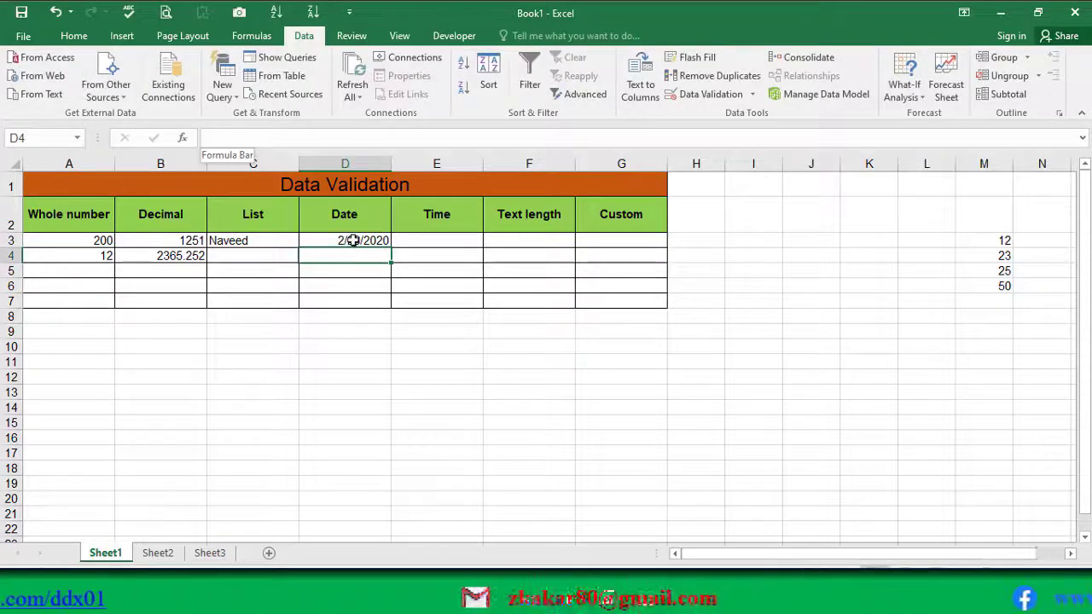
{"action": "left_click", "coordinate": [357, 243]}
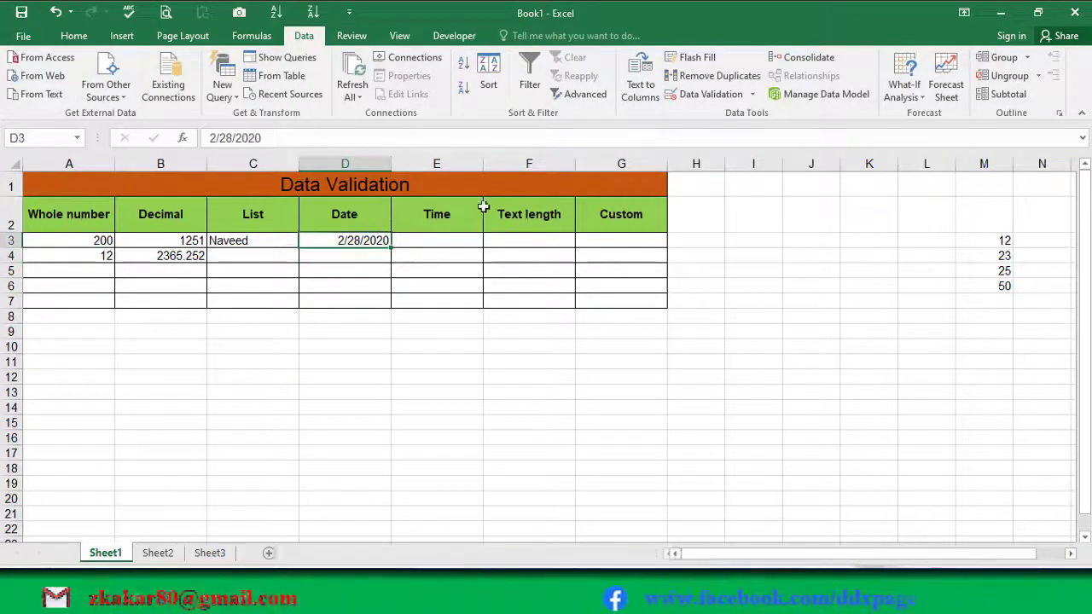
- Browse D3's Settings, Input Message and Error Alert tabs, then close them and move to E3
{"action": "left_click", "coordinate": [710, 93]}
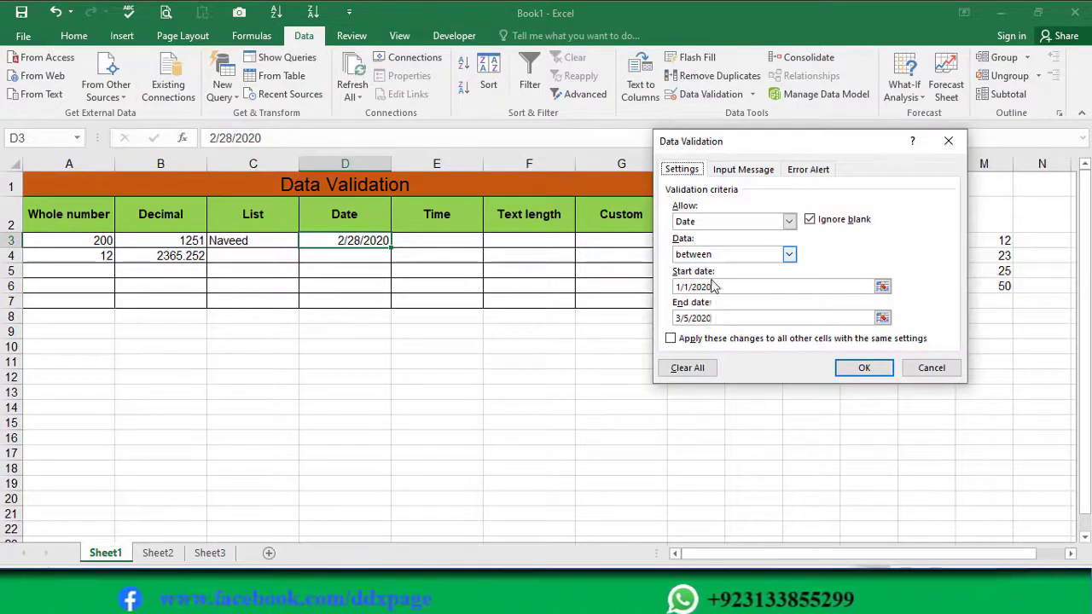
{"action": "left_click", "coordinate": [789, 254]}
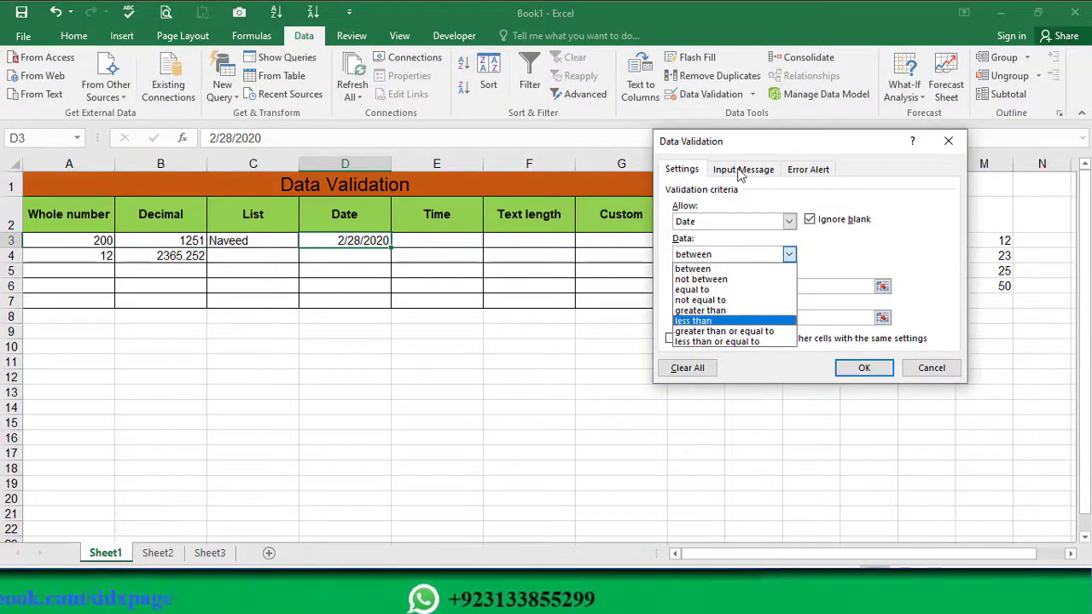
{"action": "left_click", "coordinate": [729, 248]}
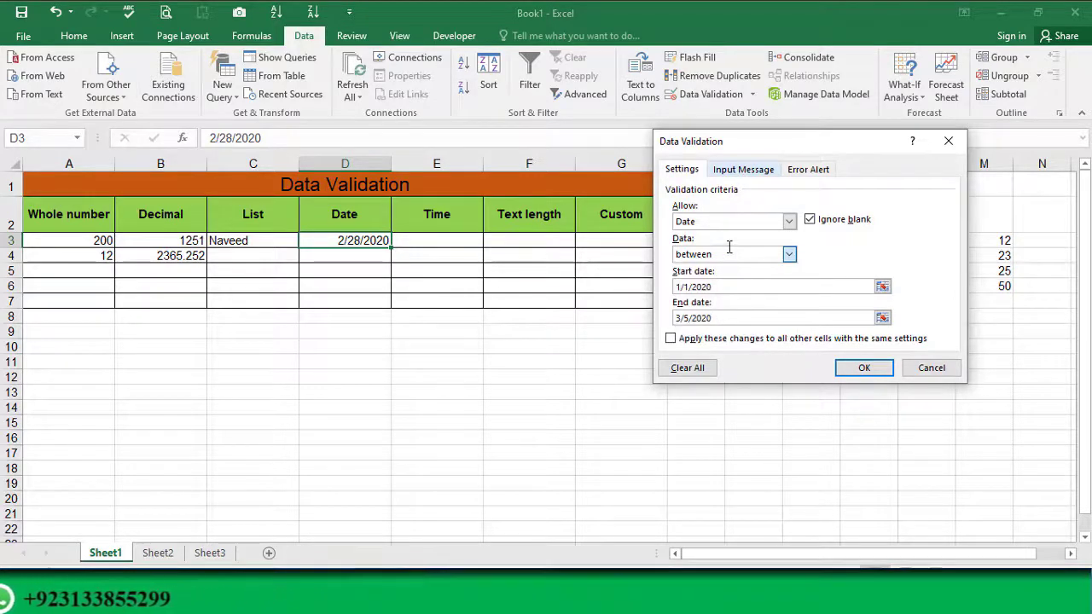
{"action": "left_click", "coordinate": [743, 169]}
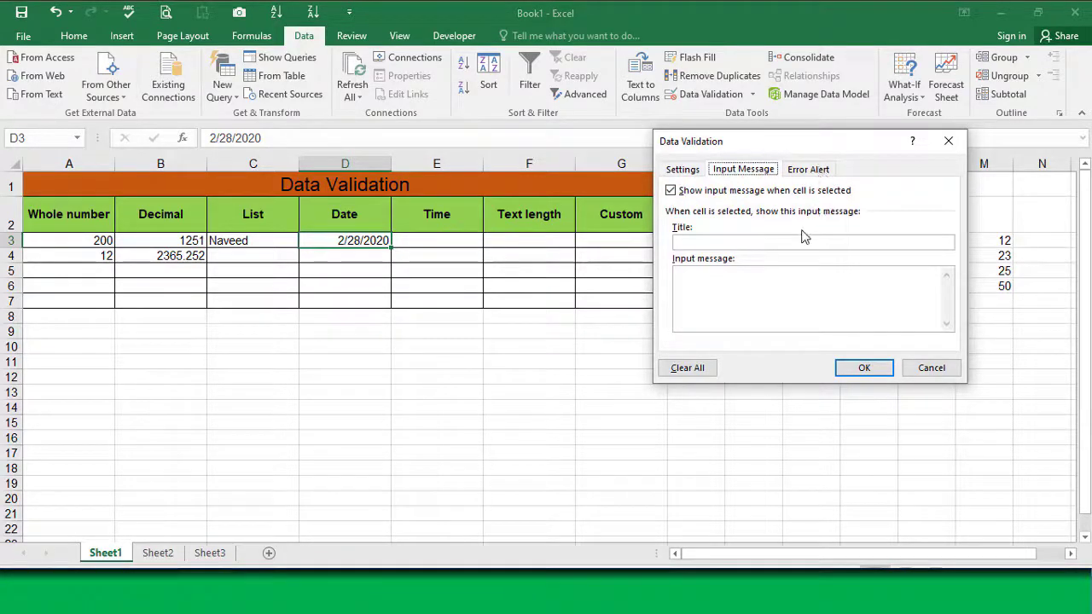
{"action": "left_click", "coordinate": [808, 169]}
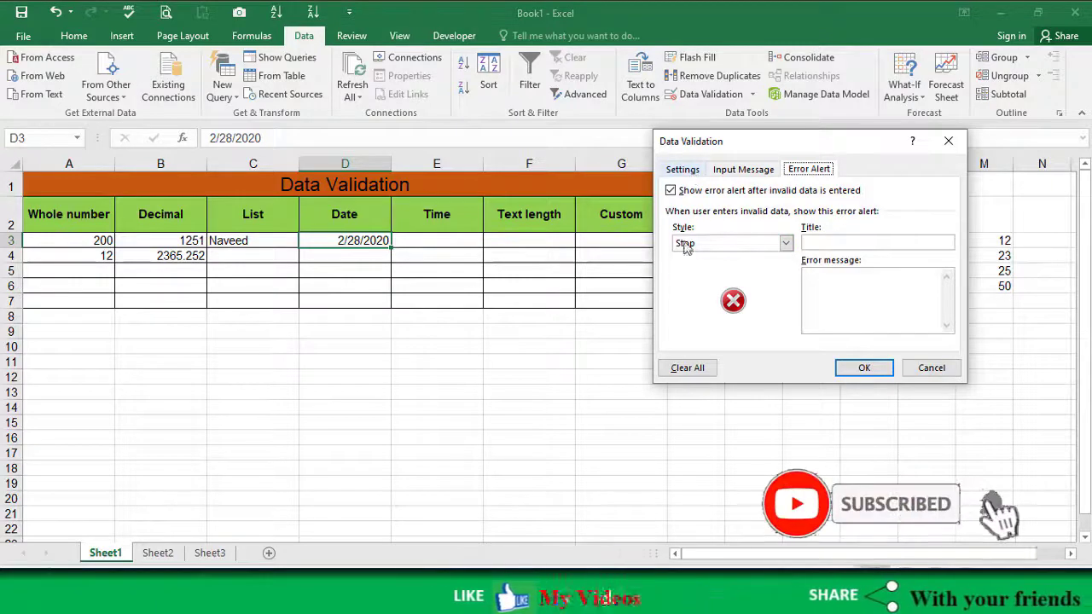
{"action": "left_click", "coordinate": [696, 171]}
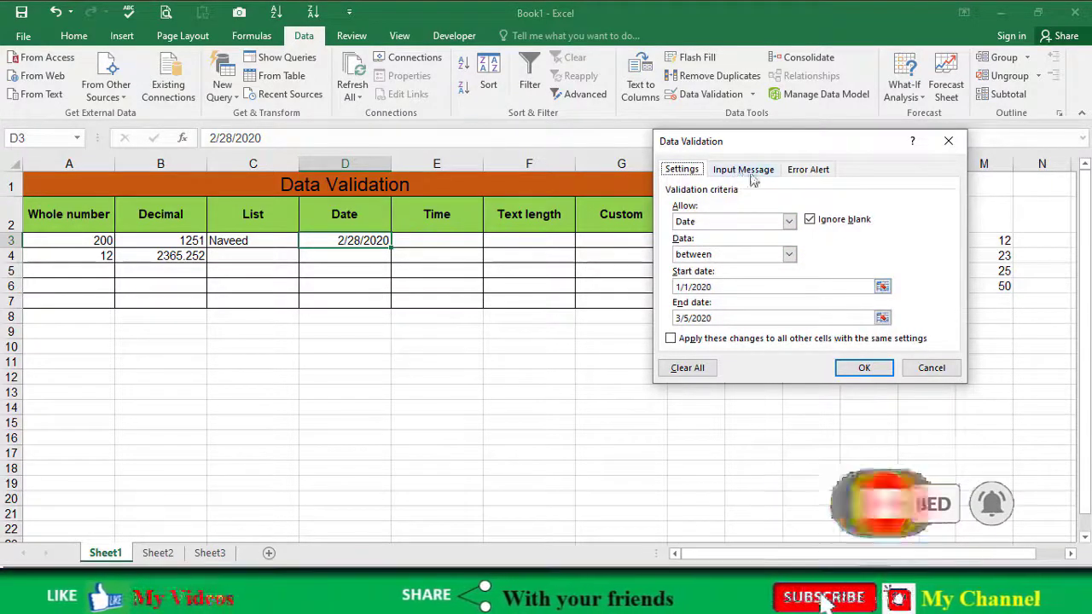
{"action": "key", "text": "ctrl+Tab"}
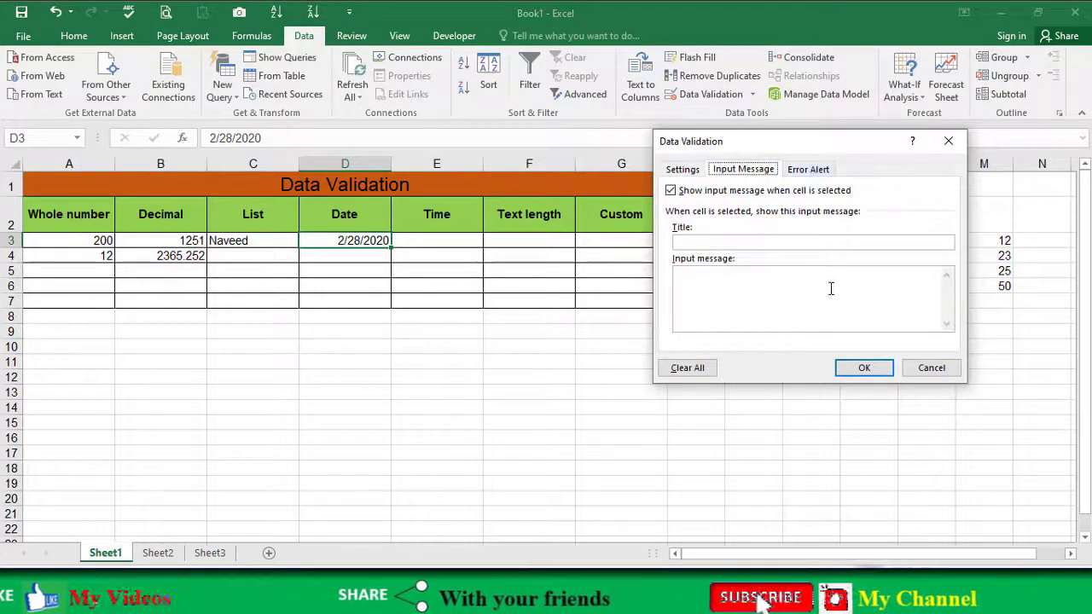
{"action": "key", "text": "ctrl+Tab"}
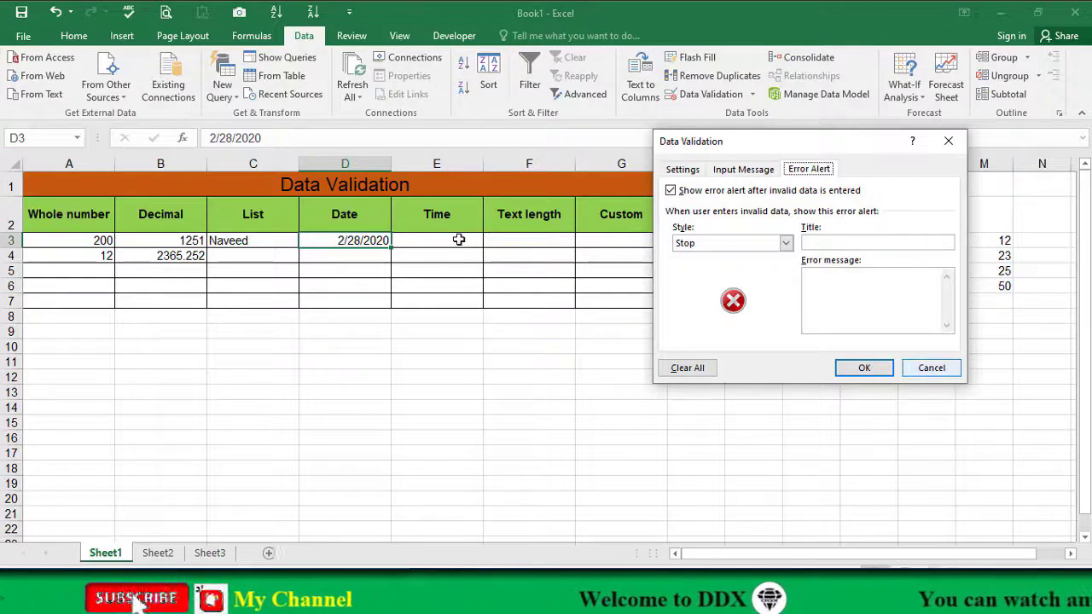
{"action": "key", "text": "Escape"}
{"action": "key", "text": "Right"}
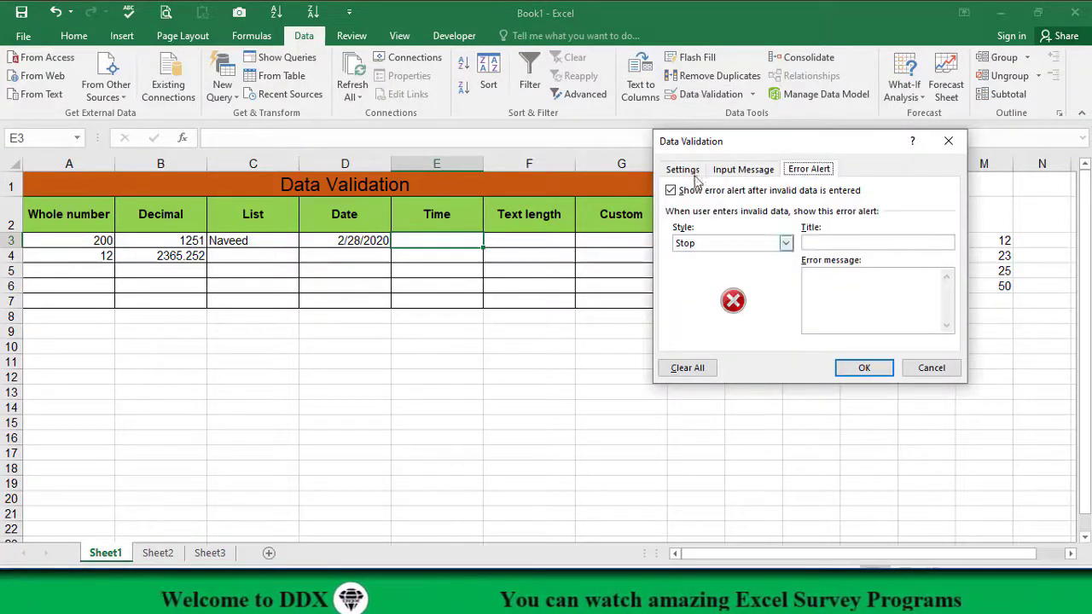
- Set E3 to allow only times between 9:00 AM and 6:00 PM
{"action": "key", "text": "ctrl+Tab"}
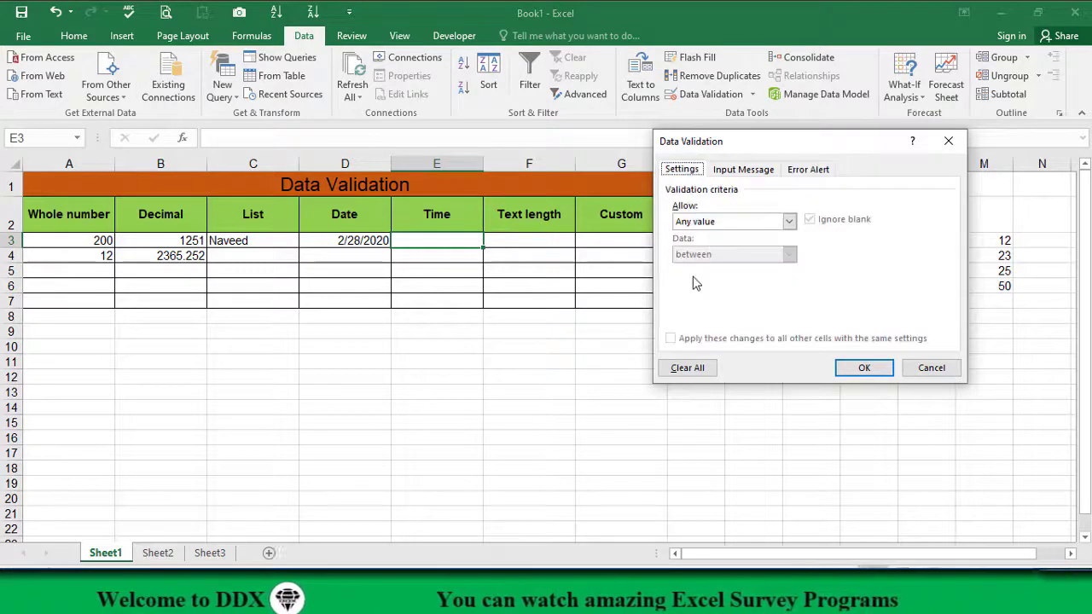
{"action": "key", "text": "alt+Down"}
{"action": "left_click", "coordinate": [704, 289]}
{"action": "key", "text": "alt+Down"}
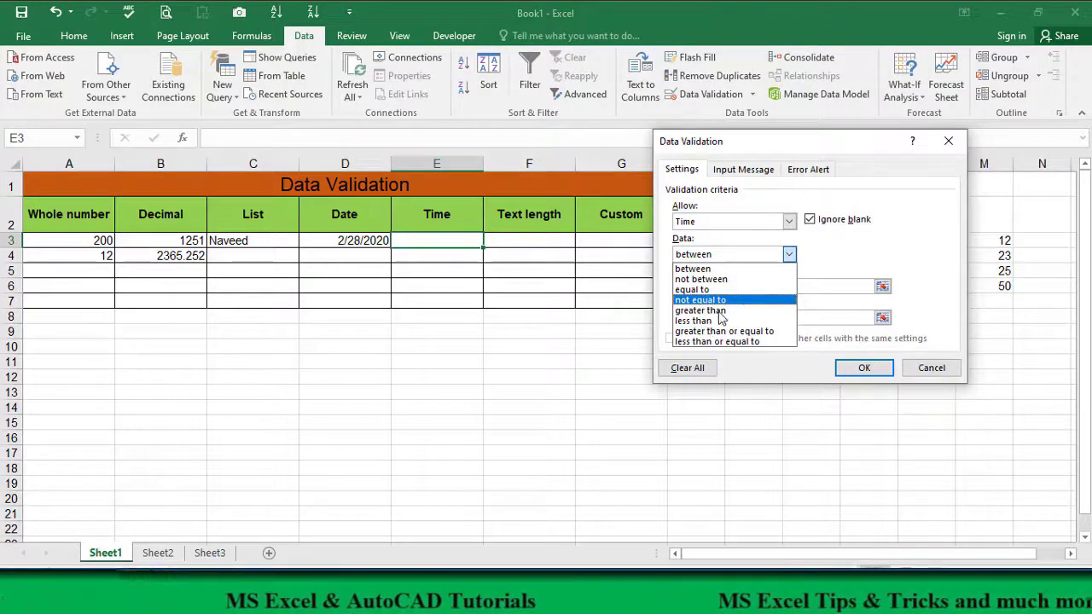
{"action": "left_click", "coordinate": [696, 269]}
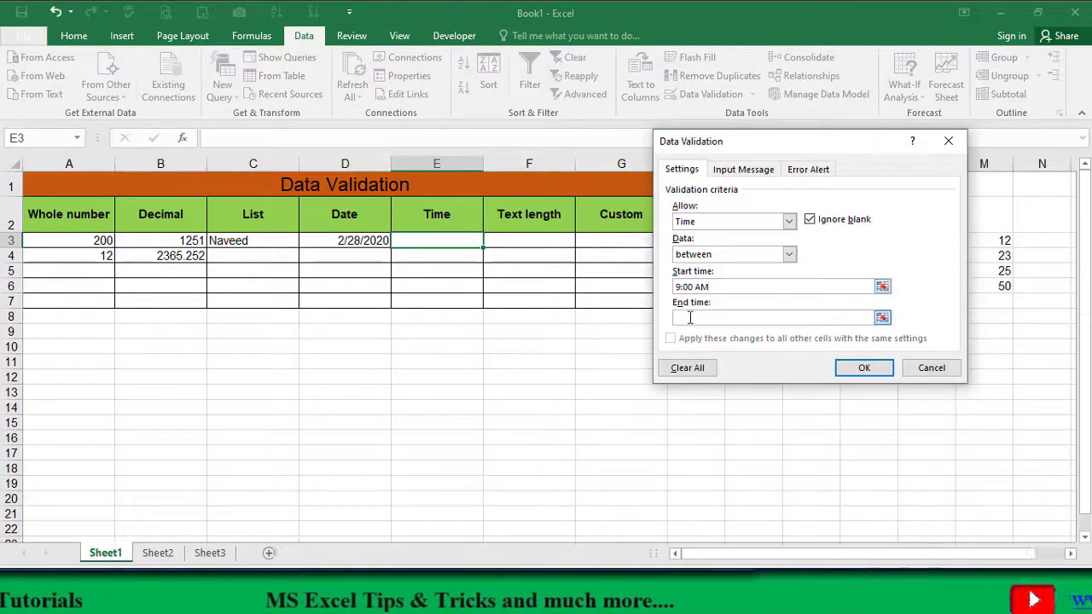
{"action": "left_click", "coordinate": [774, 317]}
{"action": "type", "text": "6:00"}
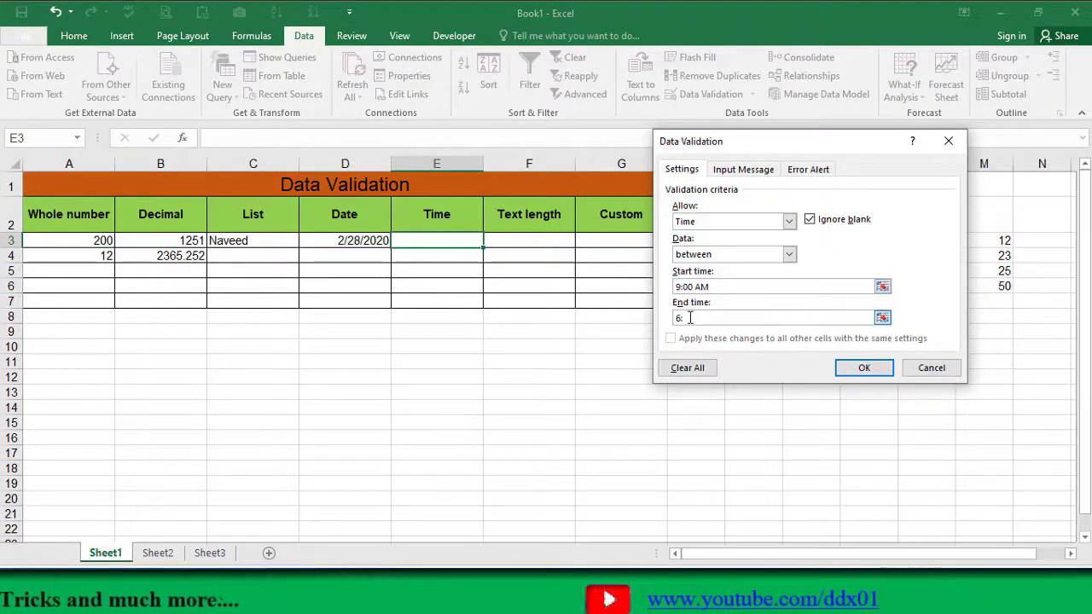
{"action": "type", "text": "PM"}
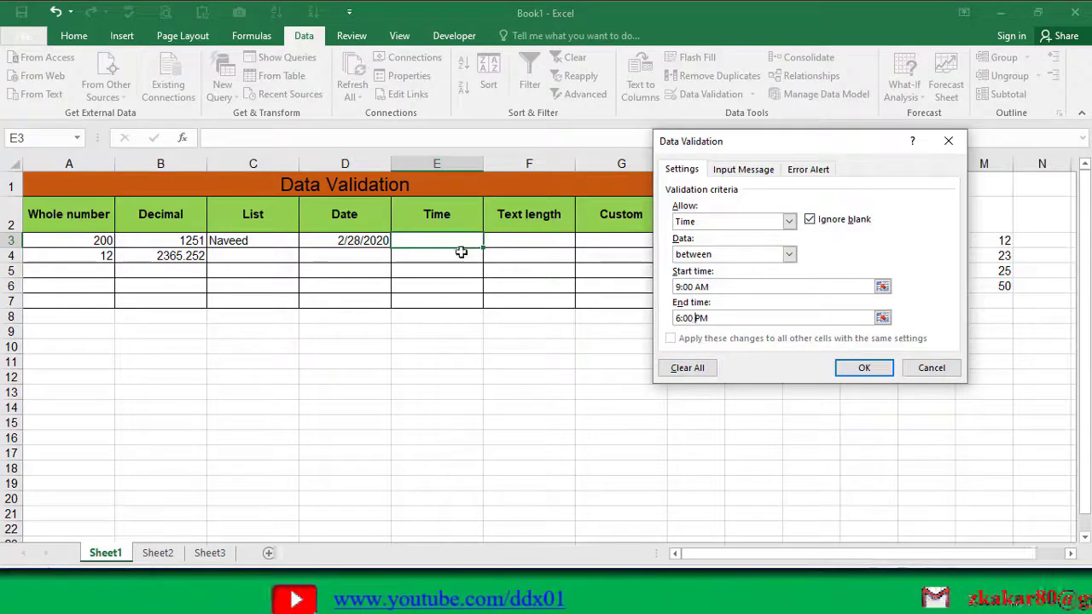
{"action": "key", "text": "Return"}
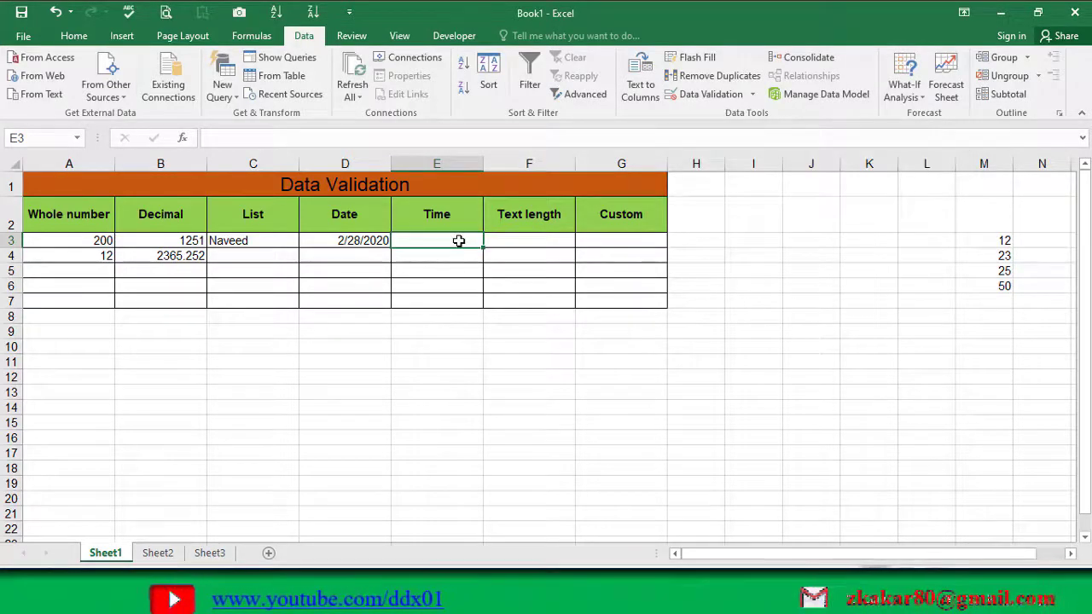
- Test E3 with 8:00 AM, which is rejected, then retry with 10:00 AM
{"action": "type", "text": "8:00A"}
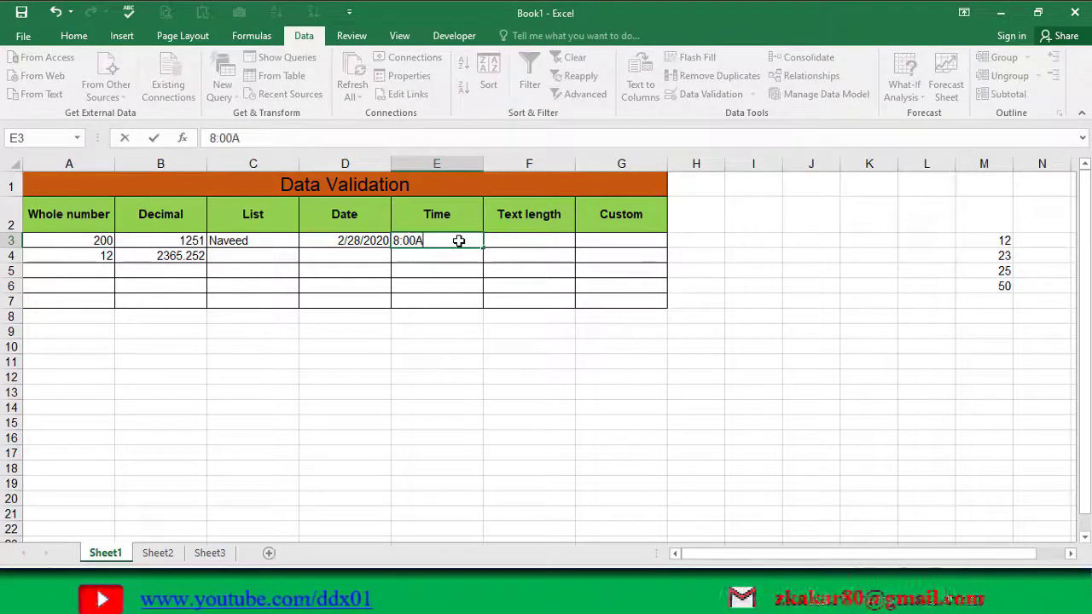
{"action": "type", "text": "M"}
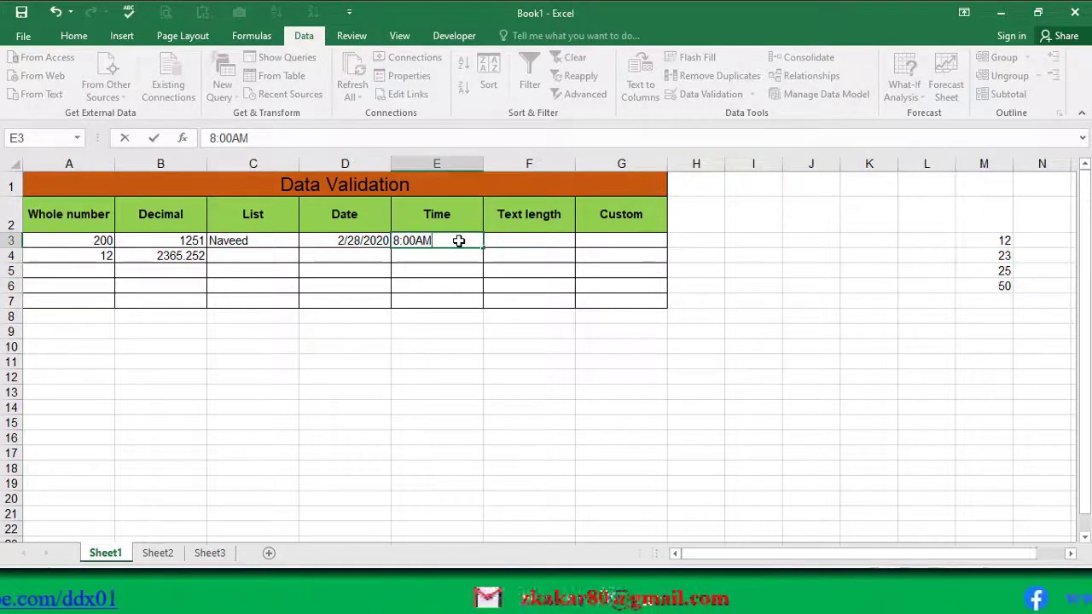
{"action": "key", "text": "Return"}
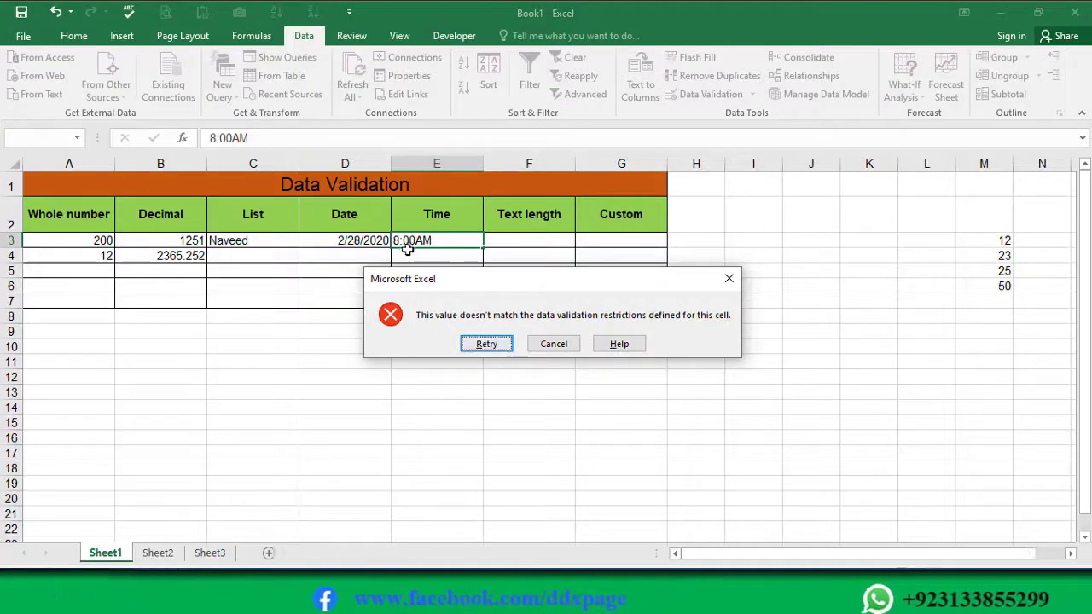
{"action": "key", "text": "Return"}
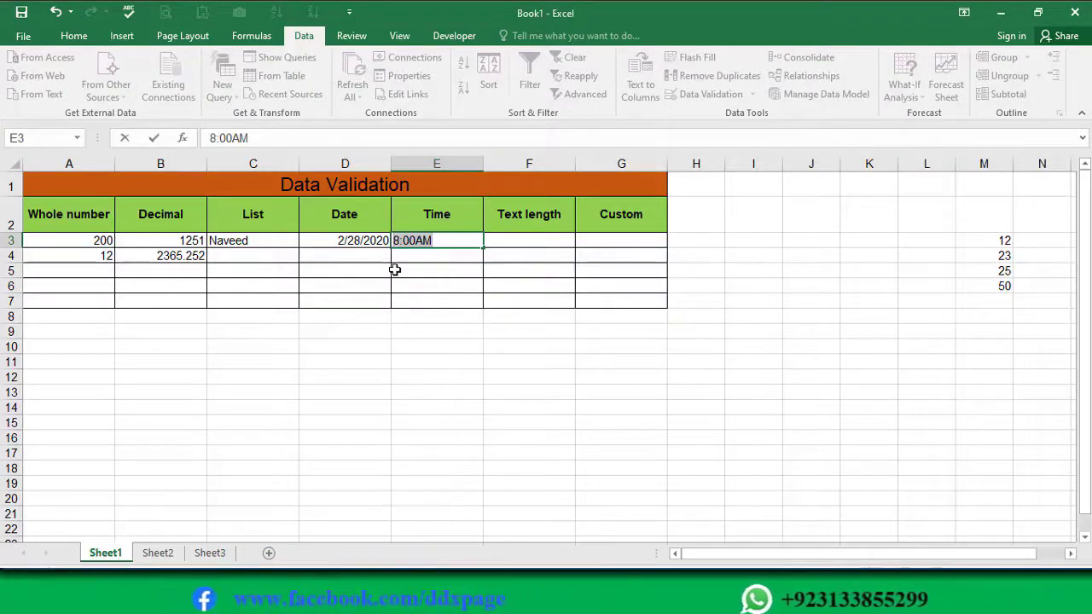
{"action": "key", "text": "Home"}
{"action": "key", "text": "Delete"}
{"action": "type", "text": "10"}
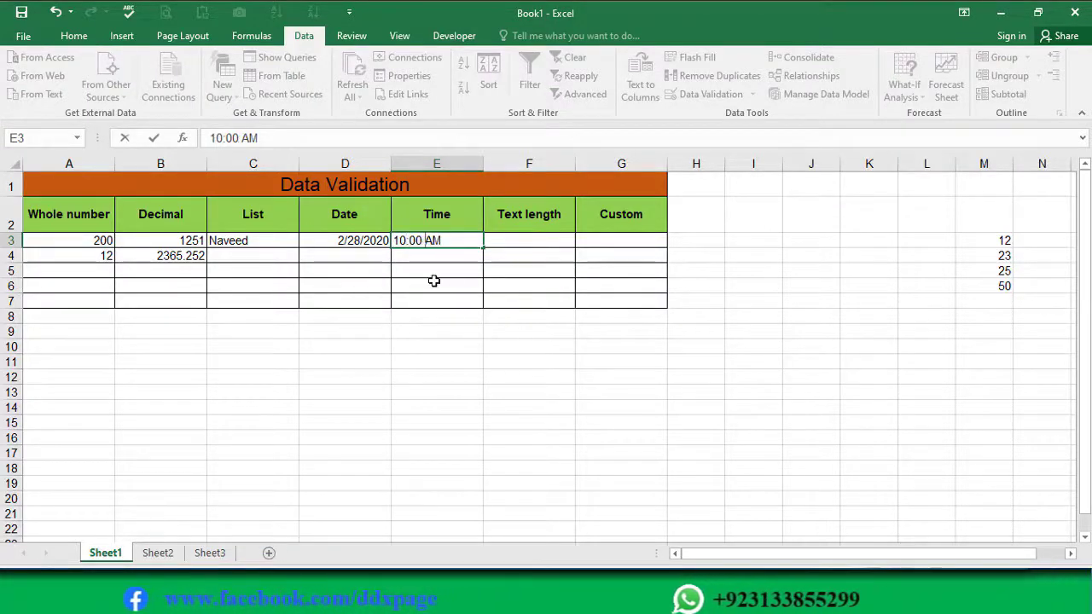
{"action": "key", "text": "Return"}
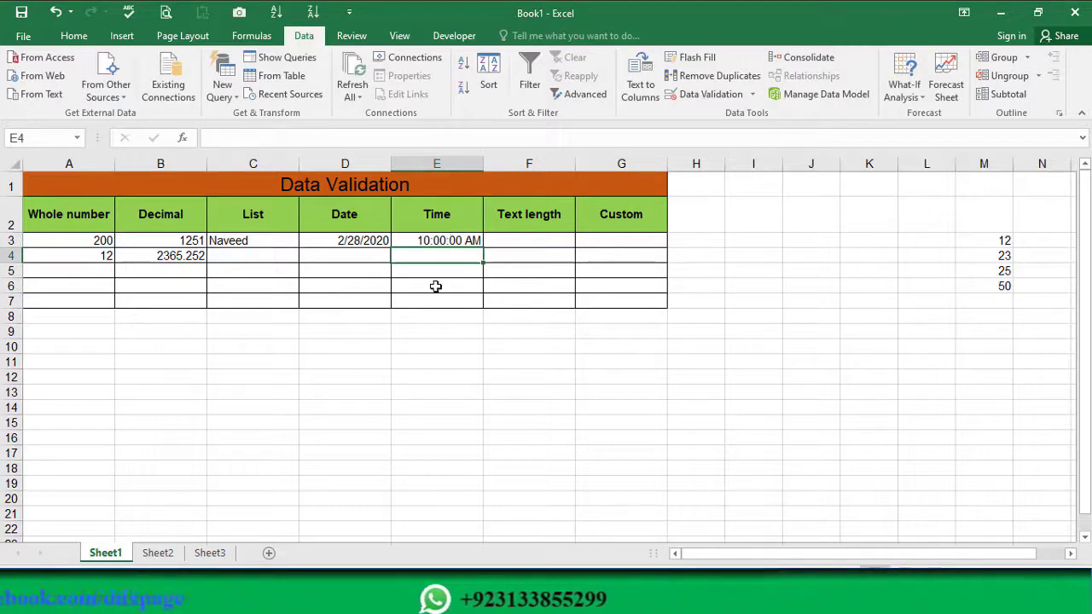
{"action": "key", "text": "Up"}
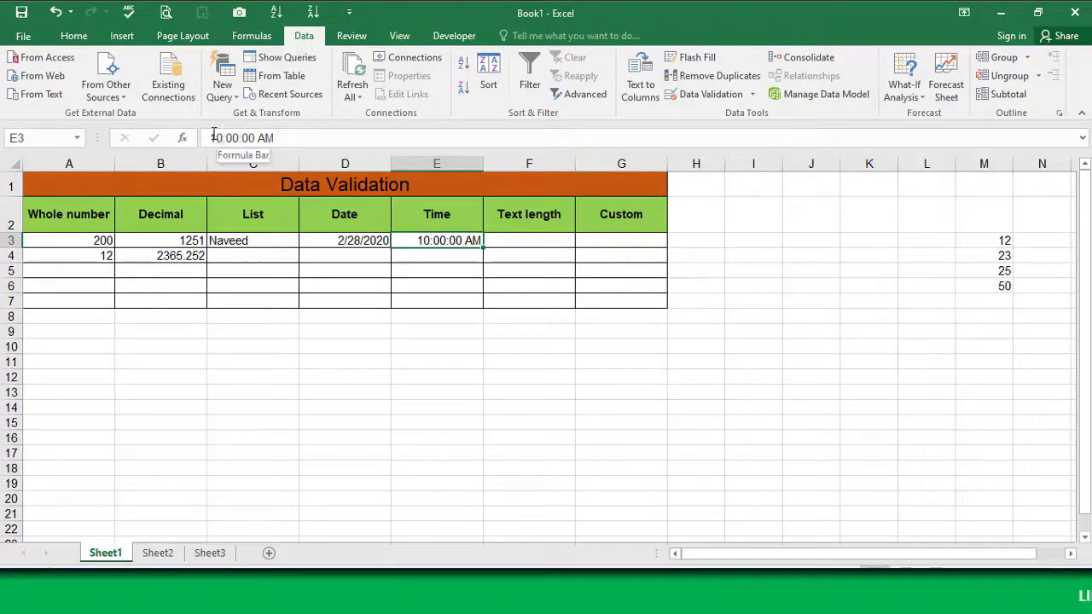
- Change E3 to 6:00 PM, then try 6:01 PM and cancel the rejected entry
{"action": "double_click", "coordinate": [215, 137]}
{"action": "type", "text": "06"}
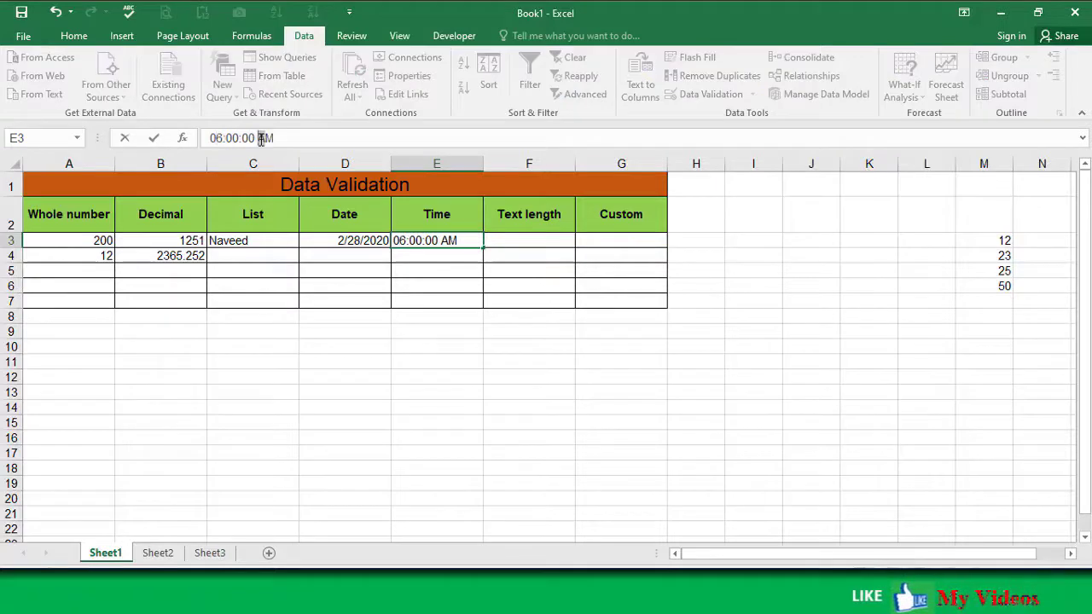
{"action": "left_click_drag", "start_coordinate": [259, 138], "coordinate": [265, 138]}
{"action": "type", "text": "P"}
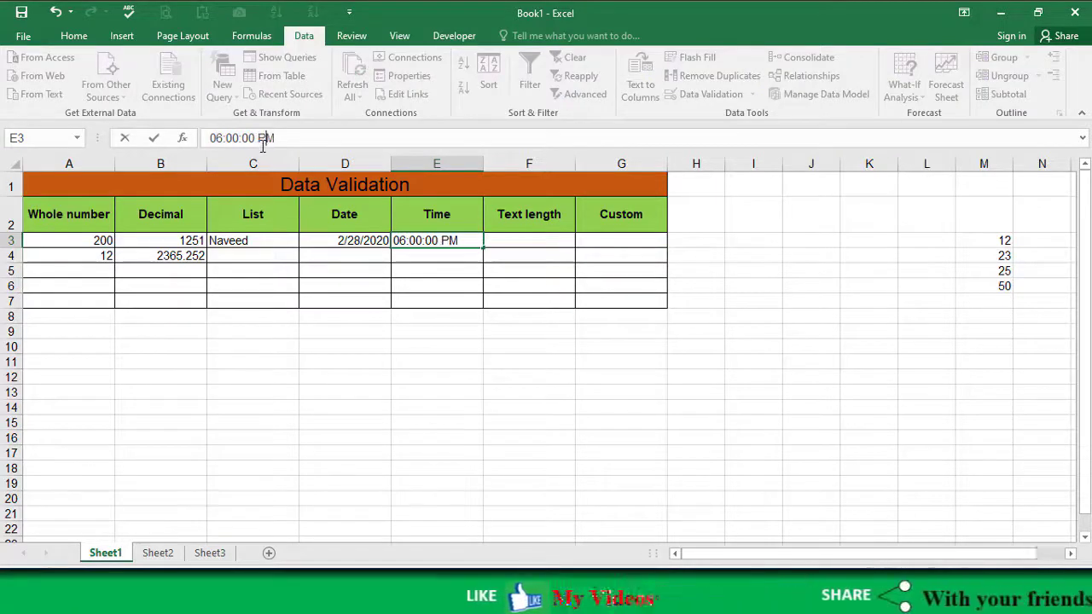
{"action": "key", "text": "Return"}
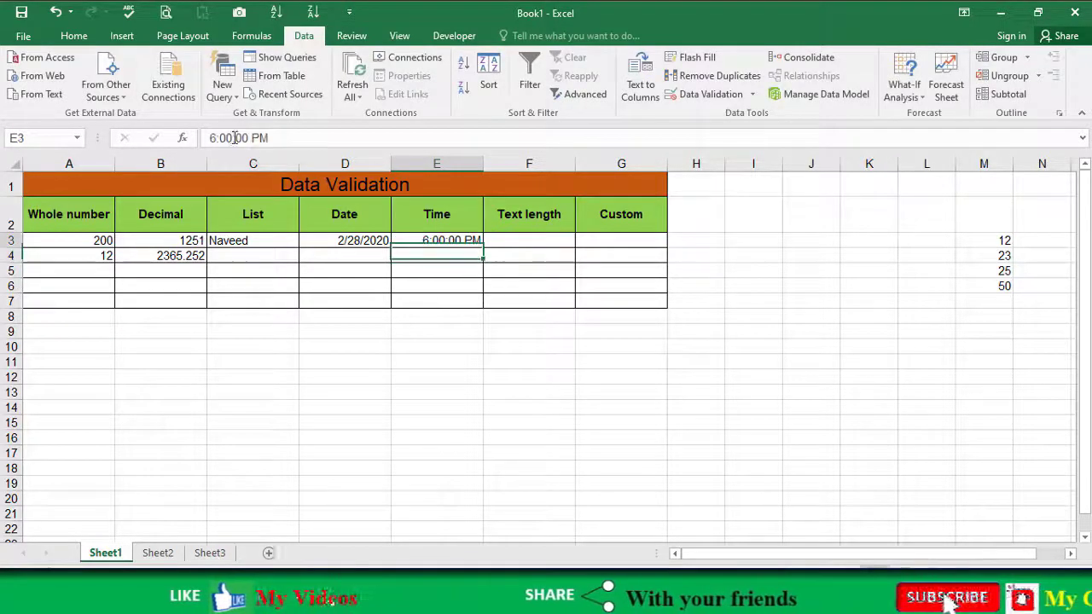
{"action": "left_click", "coordinate": [228, 137]}
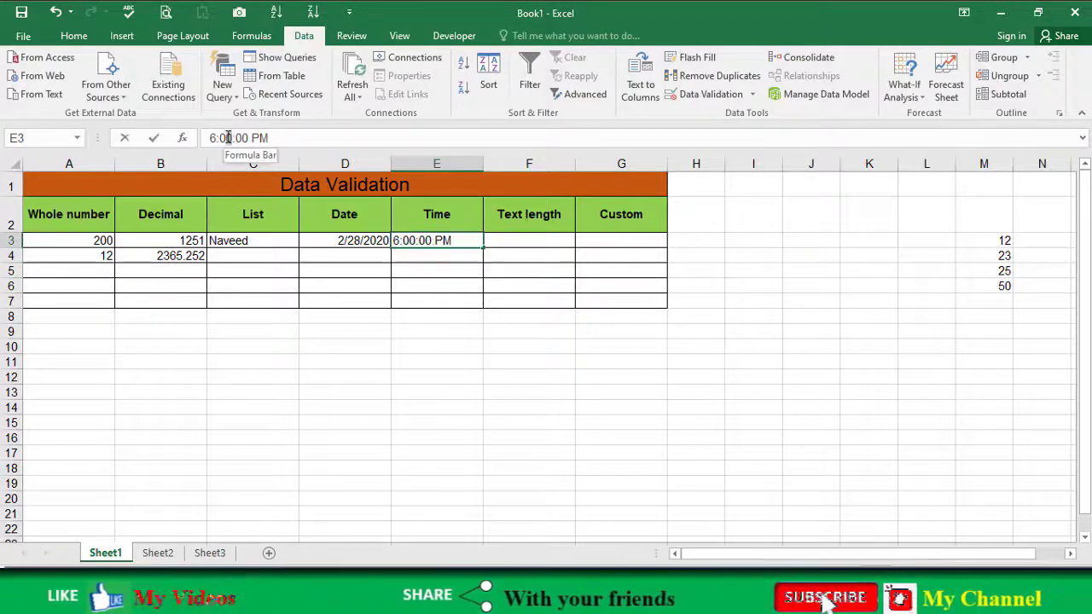
{"action": "left_click_drag", "start_coordinate": [229, 137], "coordinate": [234, 138]}
{"action": "type", "text": "1"}
{"action": "key", "text": "Return"}
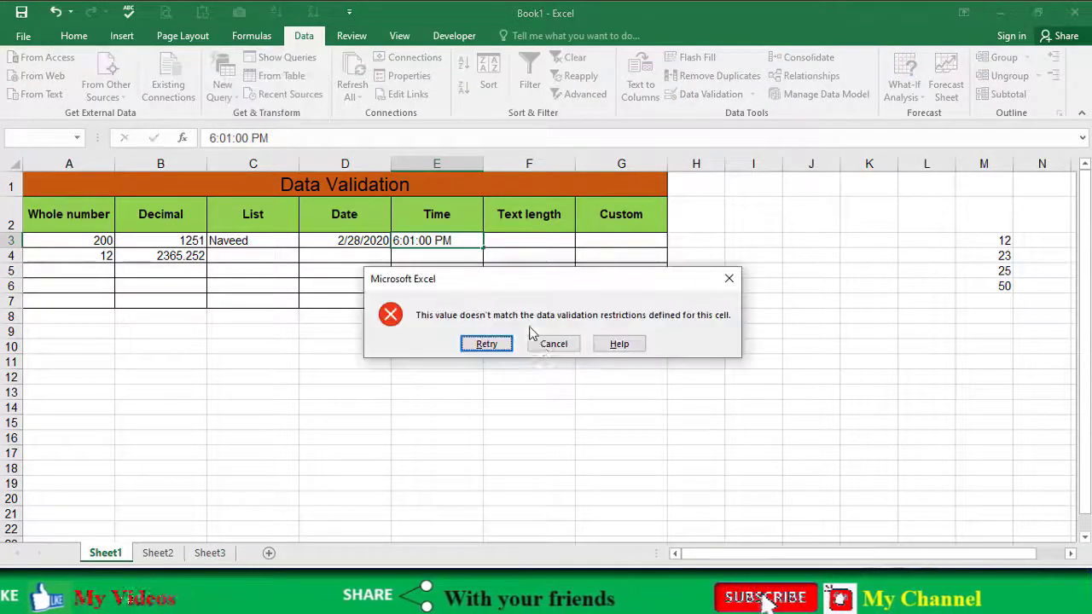
{"action": "key", "text": "Escape"}
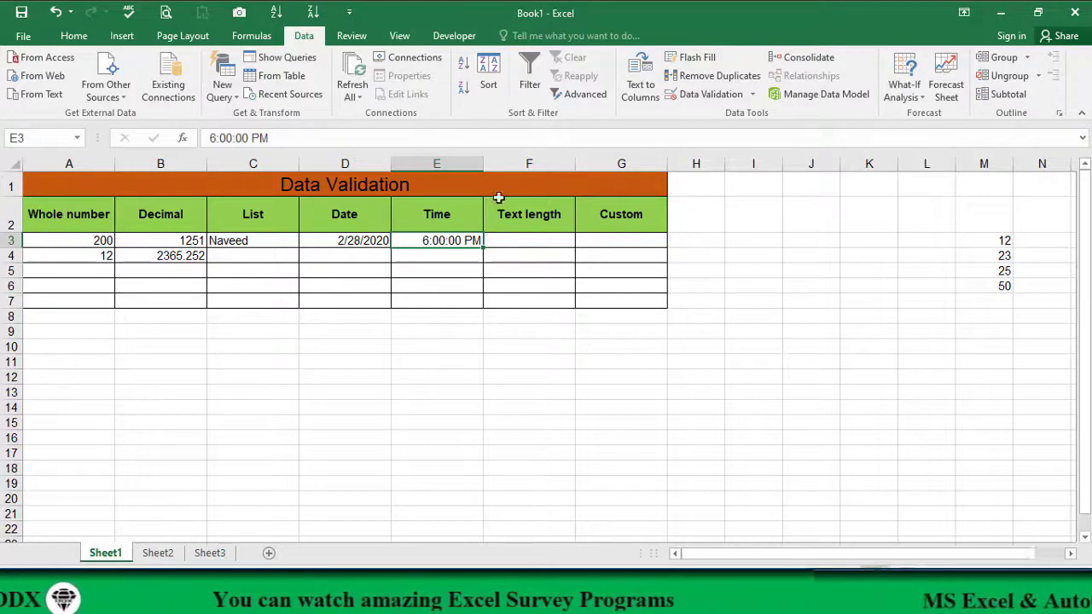
- Set the Time entry in E3 to 6:00 PM (18:00)
{"action": "left_click", "coordinate": [698, 95]}
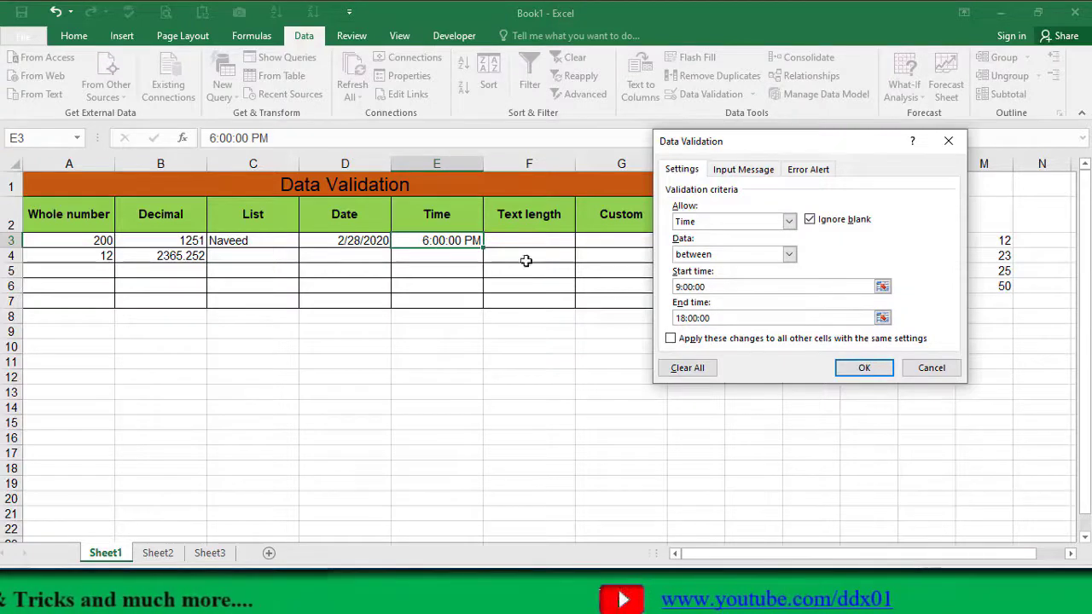
{"action": "key", "text": "Return"}
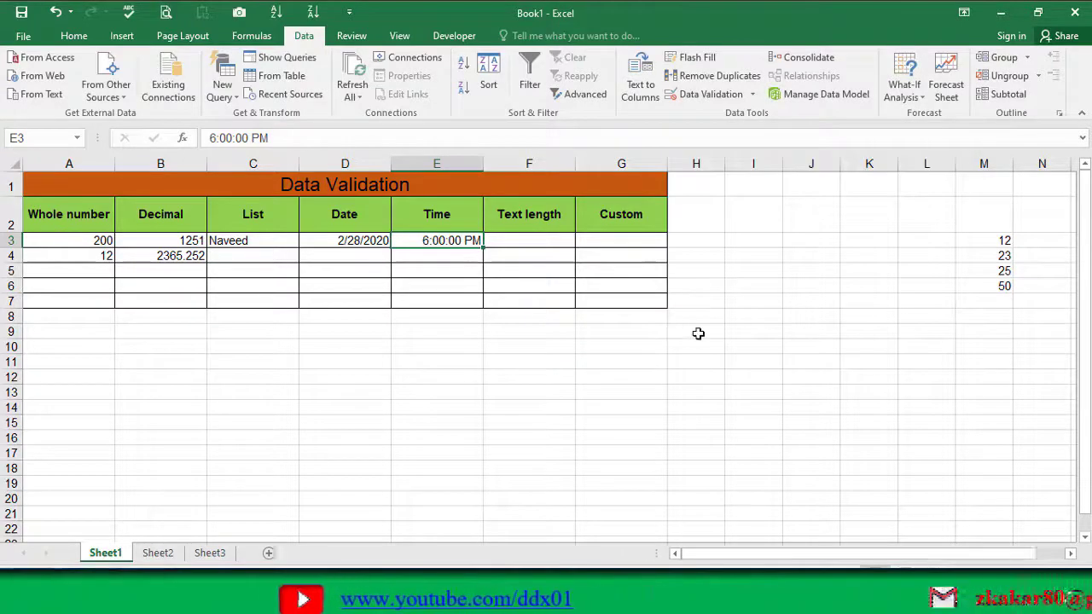
{"action": "type", "text": "15:00"}
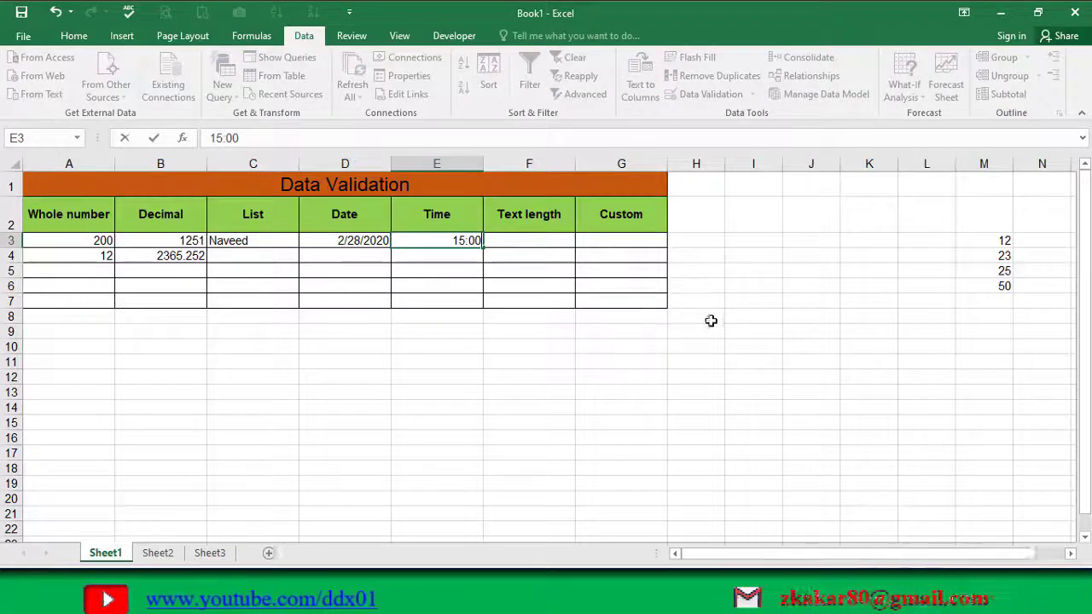
{"action": "key", "text": "Return"}
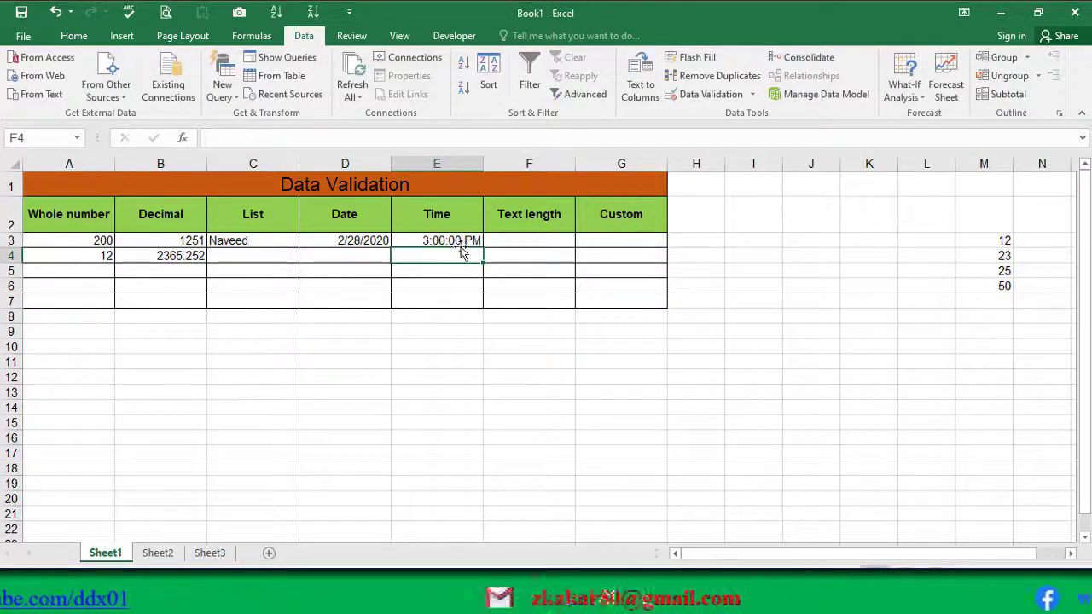
{"action": "left_click", "coordinate": [459, 245]}
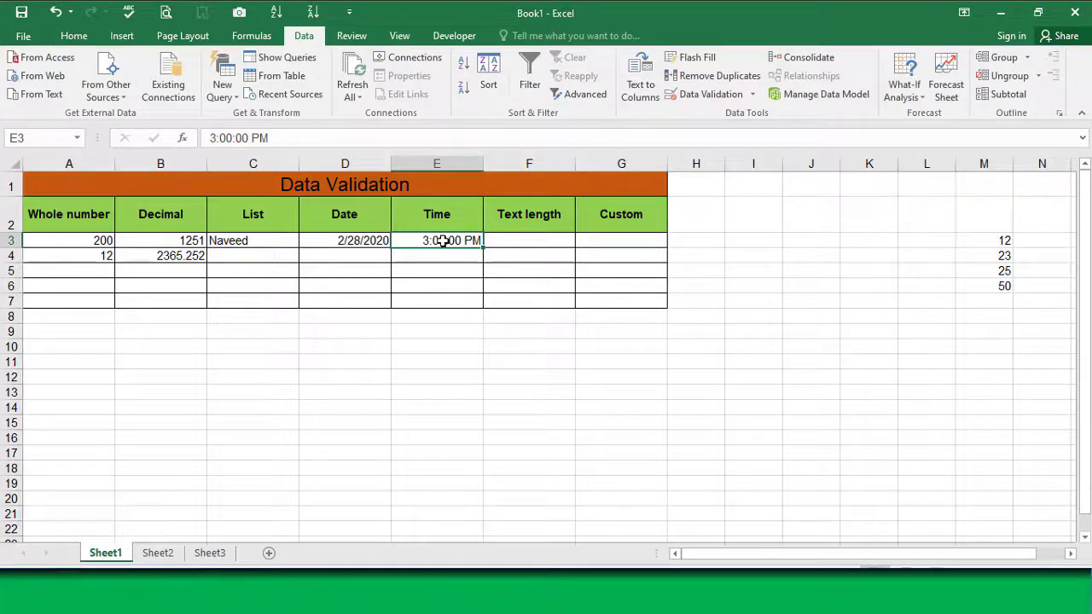
{"action": "type", "text": "18:00"}
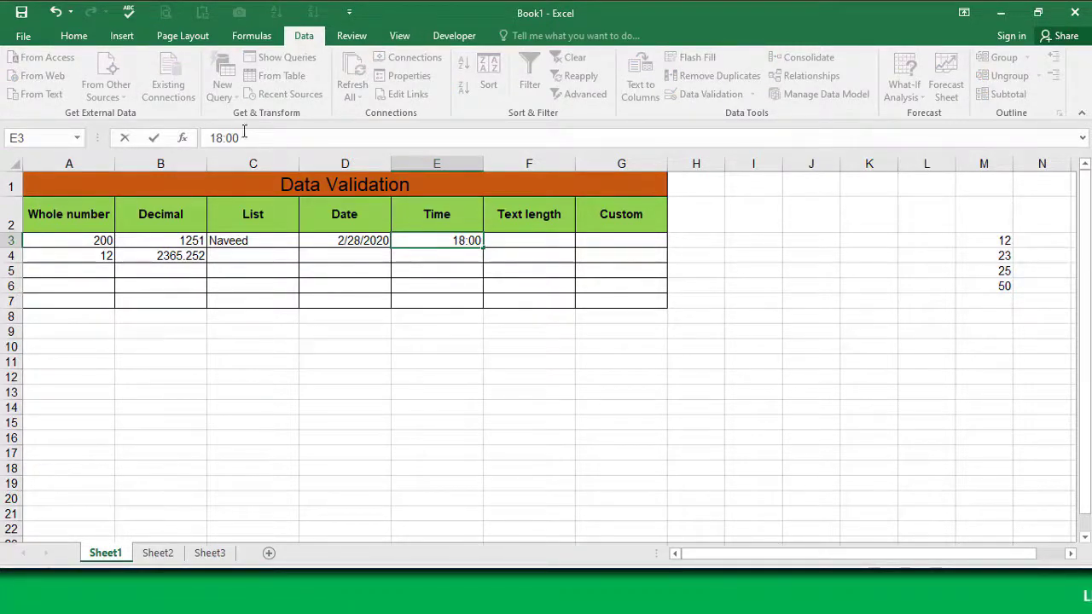
{"action": "key", "text": "ctrl+Return"}
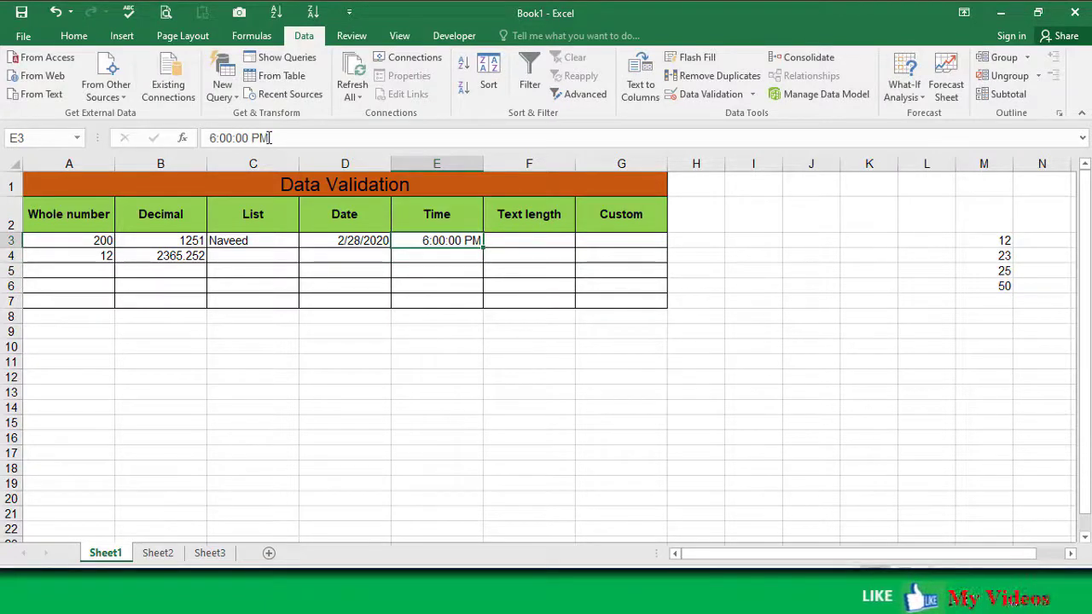
- Try 18:01 in E3 and cancel the rejection, keeping 6:00 PM
{"action": "type", "text": "18:"}
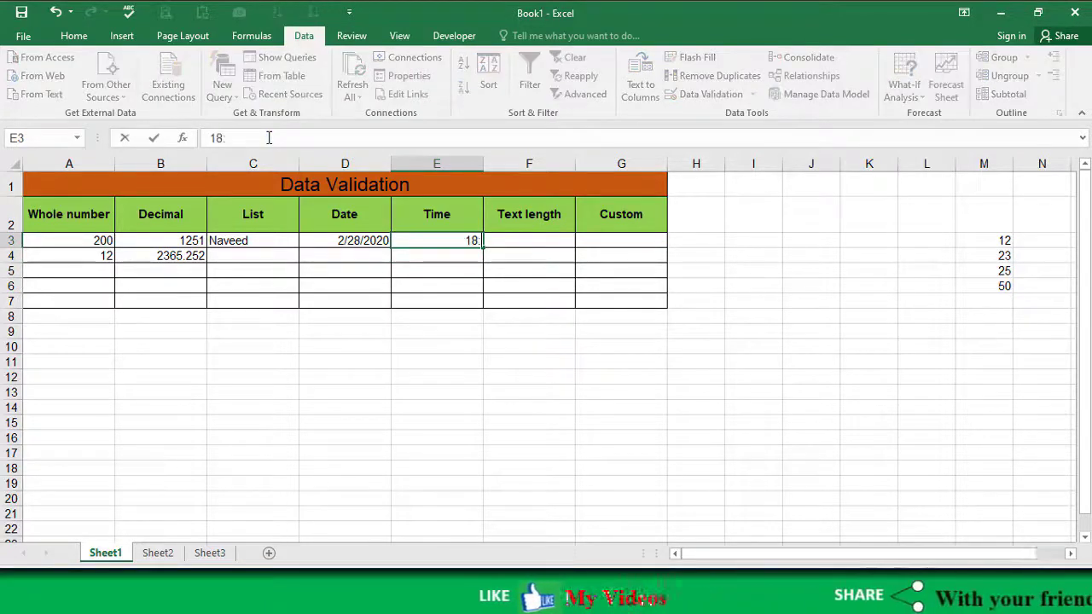
{"action": "type", "text": "01"}
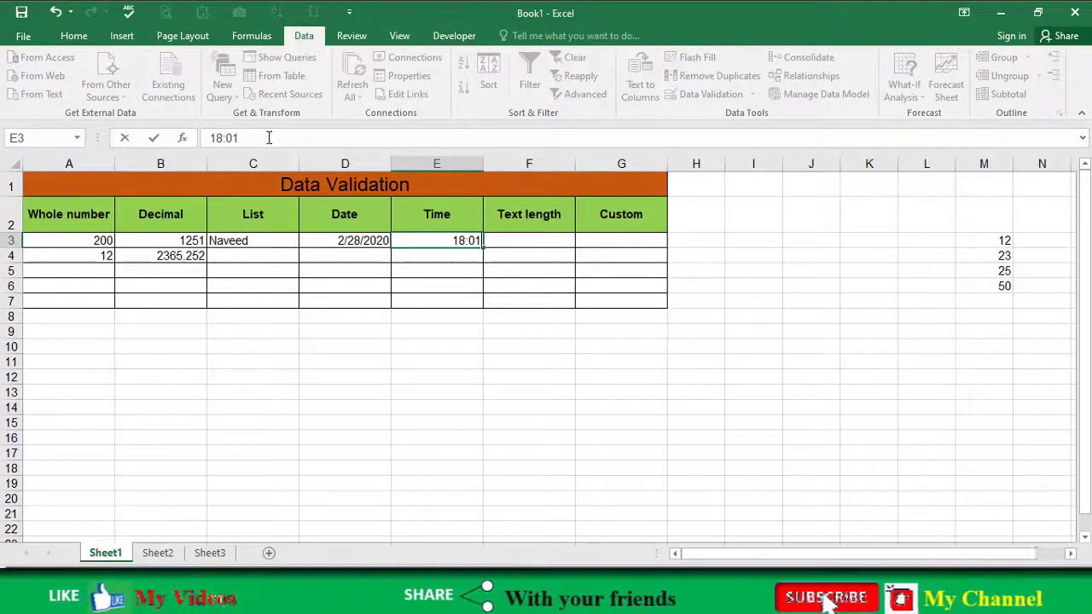
{"action": "key", "text": "Return"}
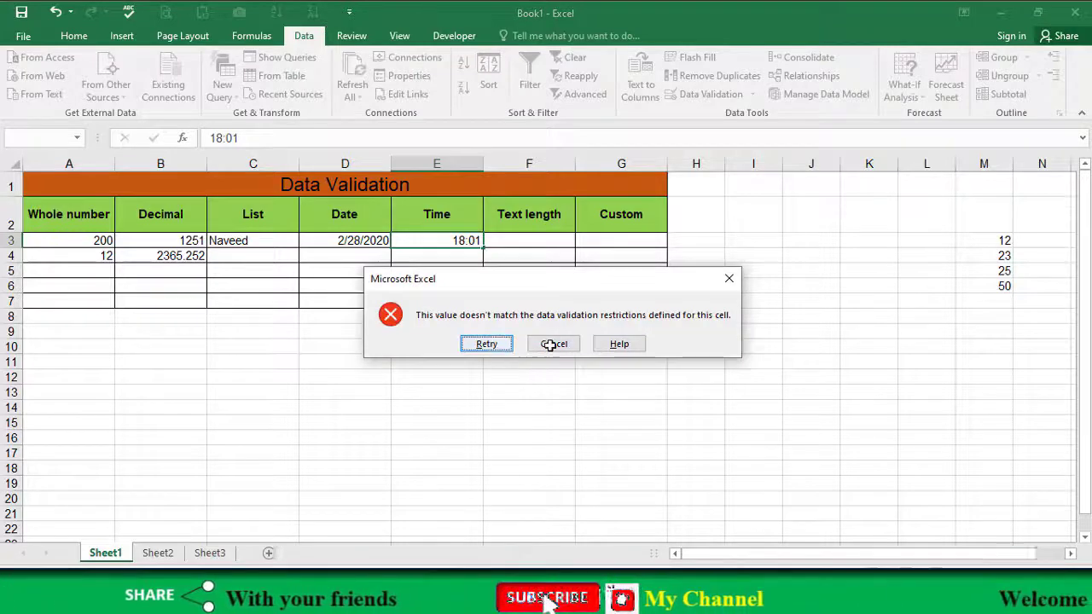
{"action": "key", "text": "Escape"}
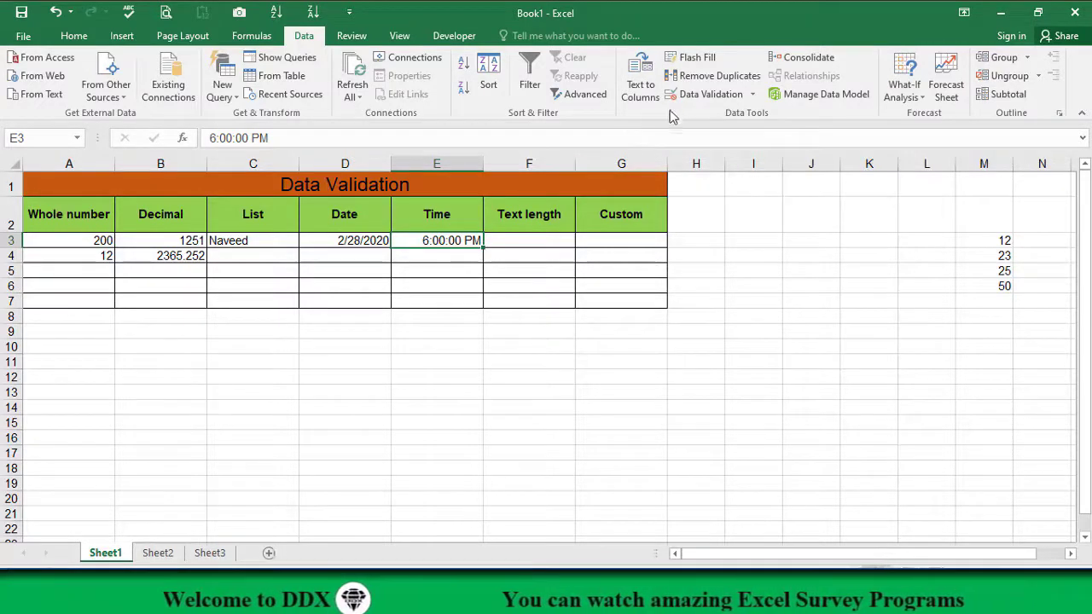
{"action": "key", "text": "Left"}
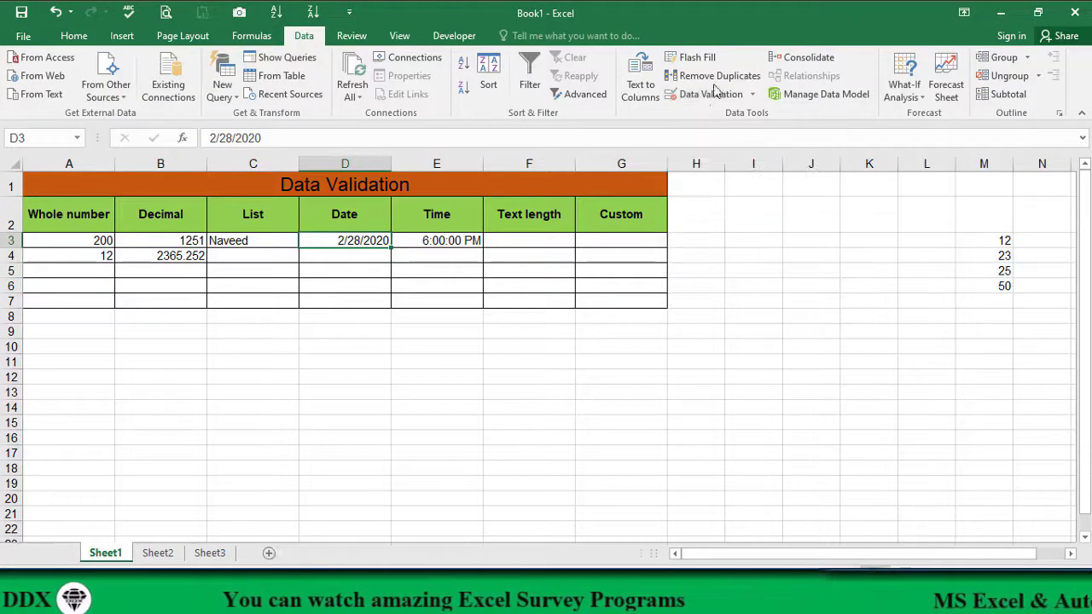
- Open Data Validation for F3 and set Allow to Text length
{"action": "key", "text": "Right"}
{"action": "key", "text": "Right"}
{"action": "key", "text": "alt+a"}
{"action": "key", "text": "v"}
{"action": "key", "text": "v"}
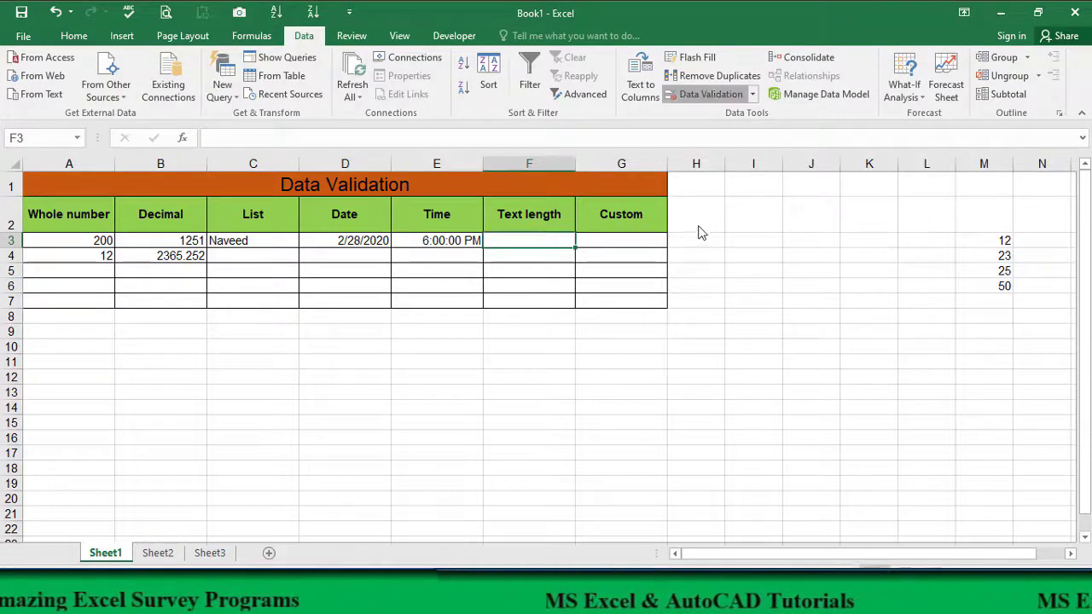
{"action": "key", "text": "Tab"}
{"action": "key", "text": "alt+Down"}
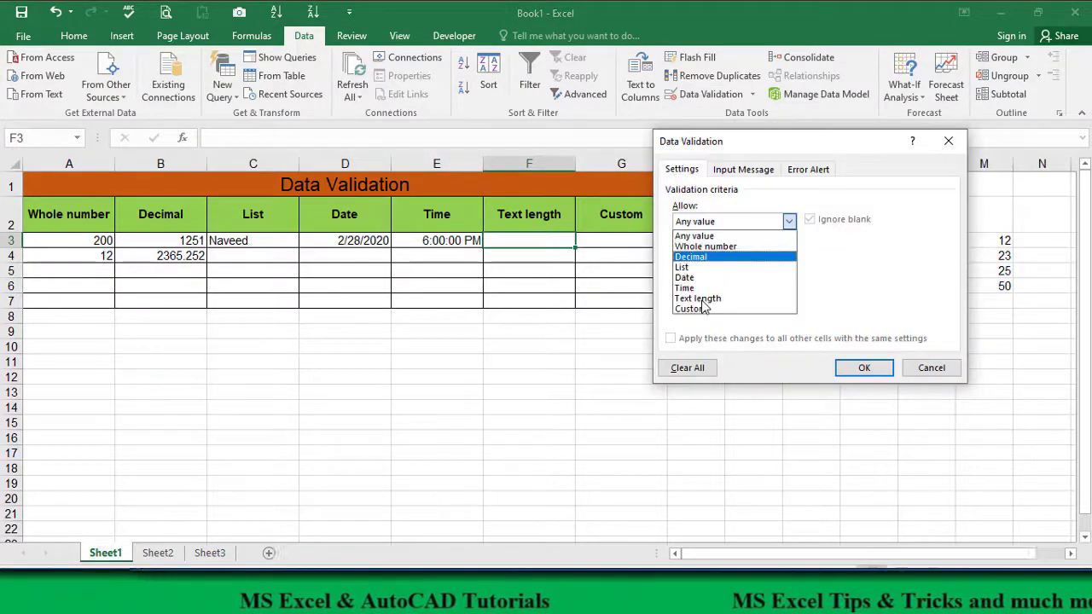
{"action": "key", "text": "Down"}
{"action": "key", "text": "Down"}
{"action": "key", "text": "Down"}
{"action": "key", "text": "Return"}
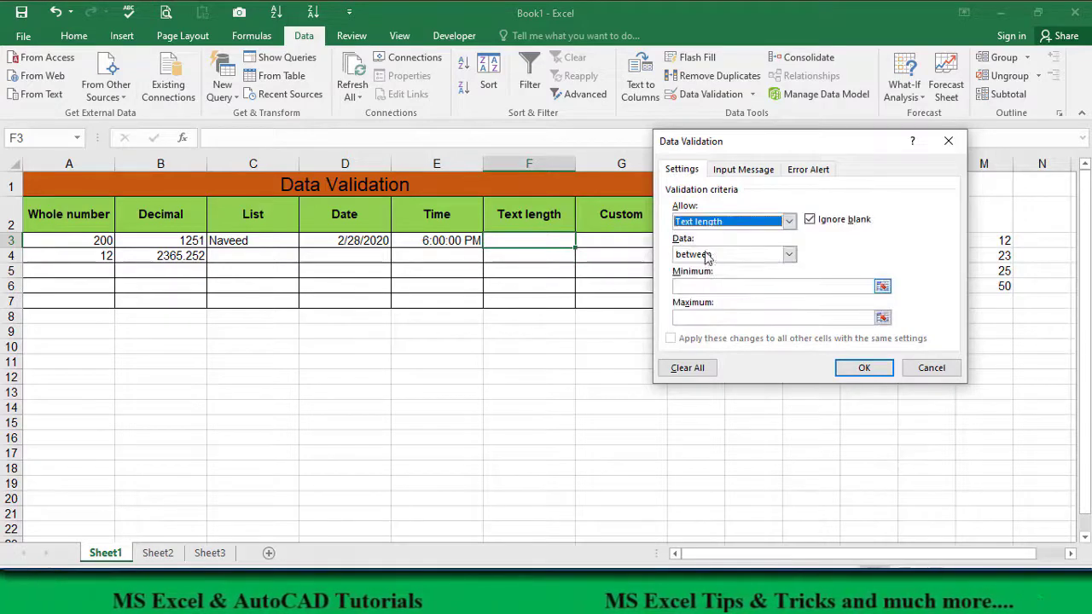
- Require a text length equal to 11 and apply the rule
{"action": "key", "text": "Tab"}
{"action": "key", "text": "alt+Down"}
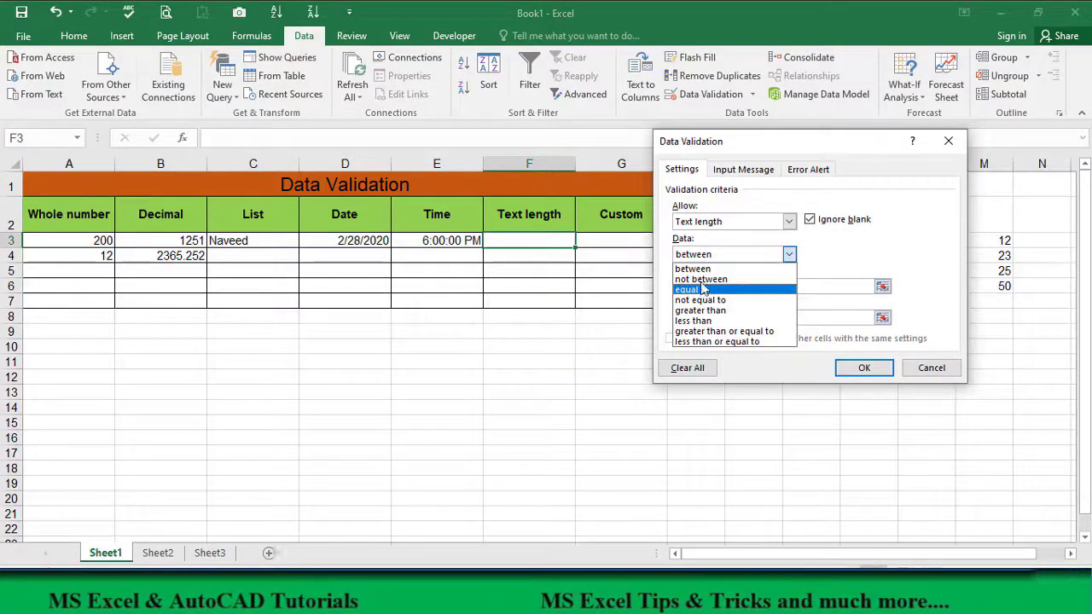
{"action": "key", "text": "Up"}
{"action": "key", "text": "Up"}
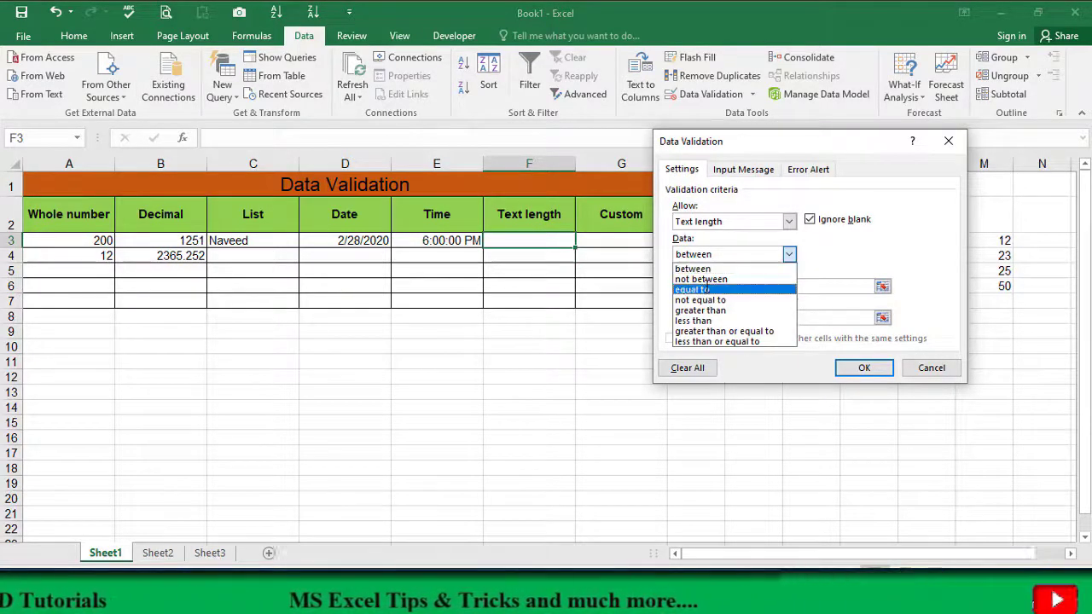
{"action": "left_click", "coordinate": [708, 289]}
{"action": "left_click", "coordinate": [707, 289]}
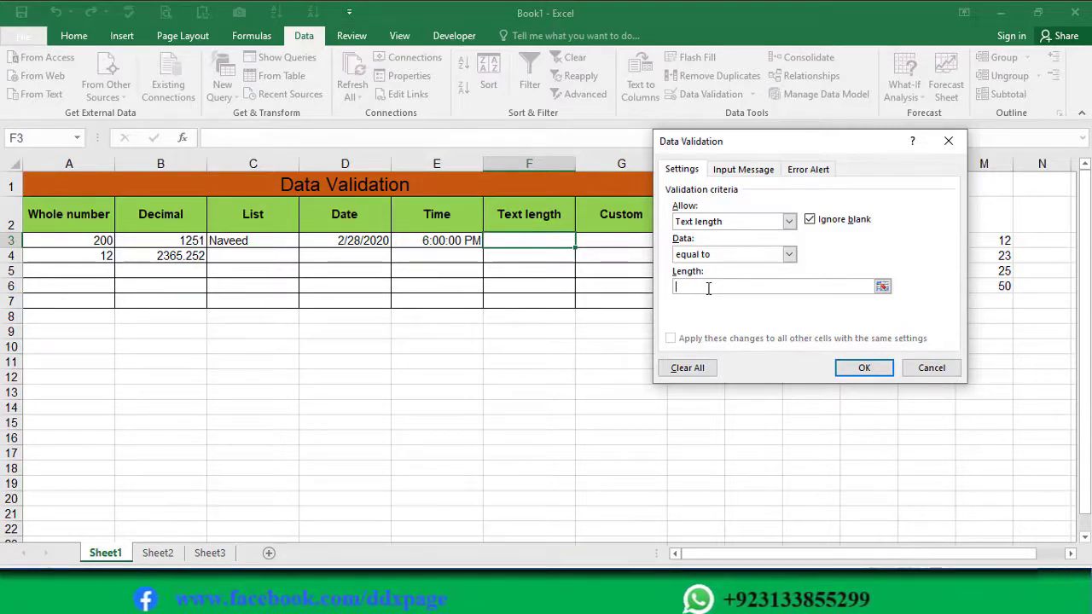
{"action": "type", "text": "11"}
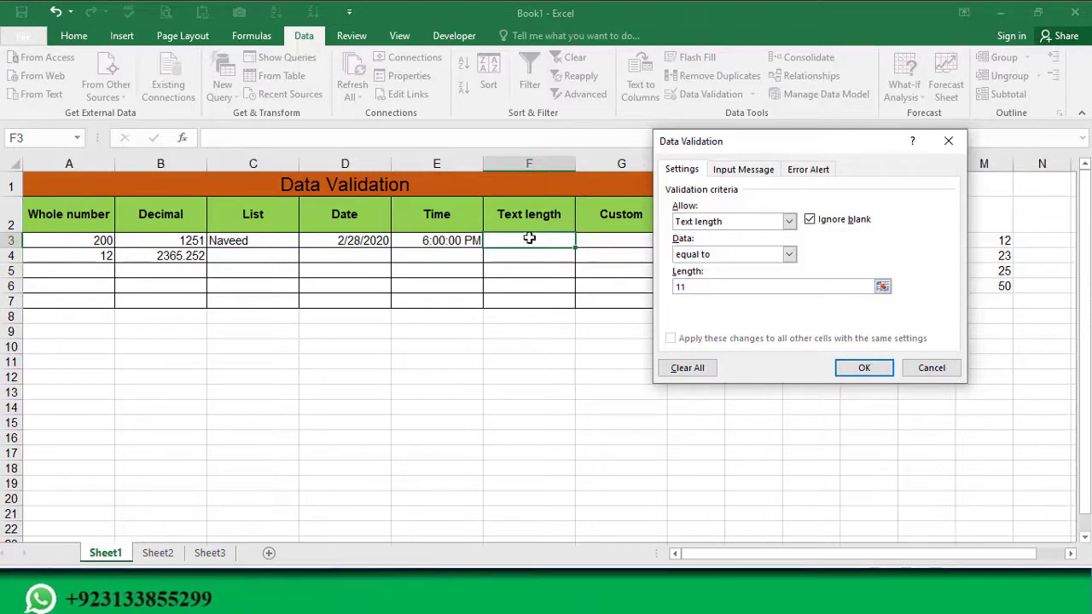
{"action": "key", "text": "Return"}
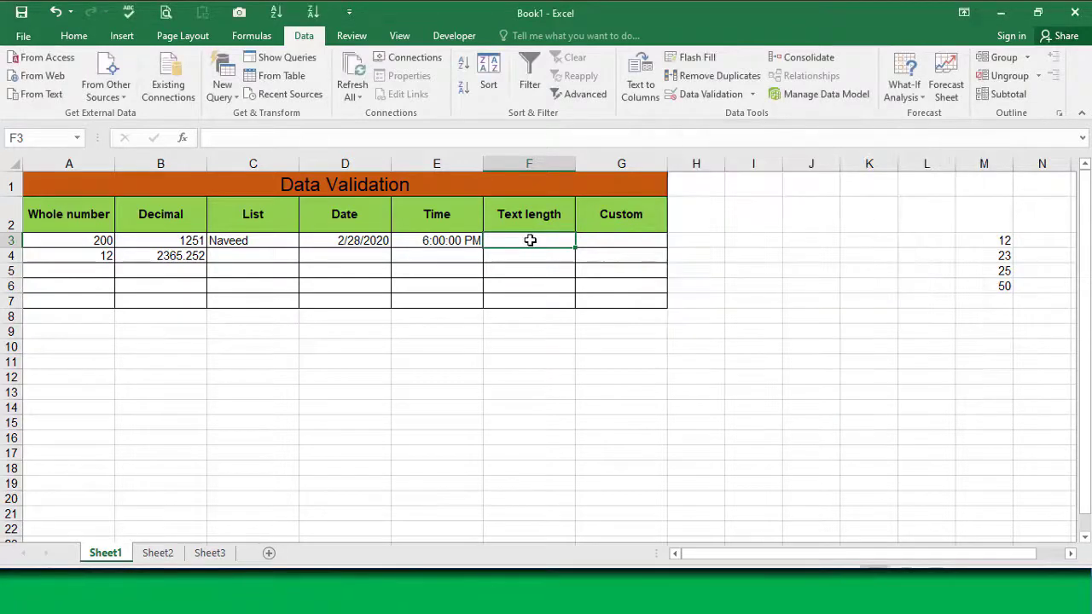
- Test F3 with 2323 and an 18-digit number, which the rule rejects
{"action": "type", "text": "2323"}
{"action": "key", "text": "Return"}
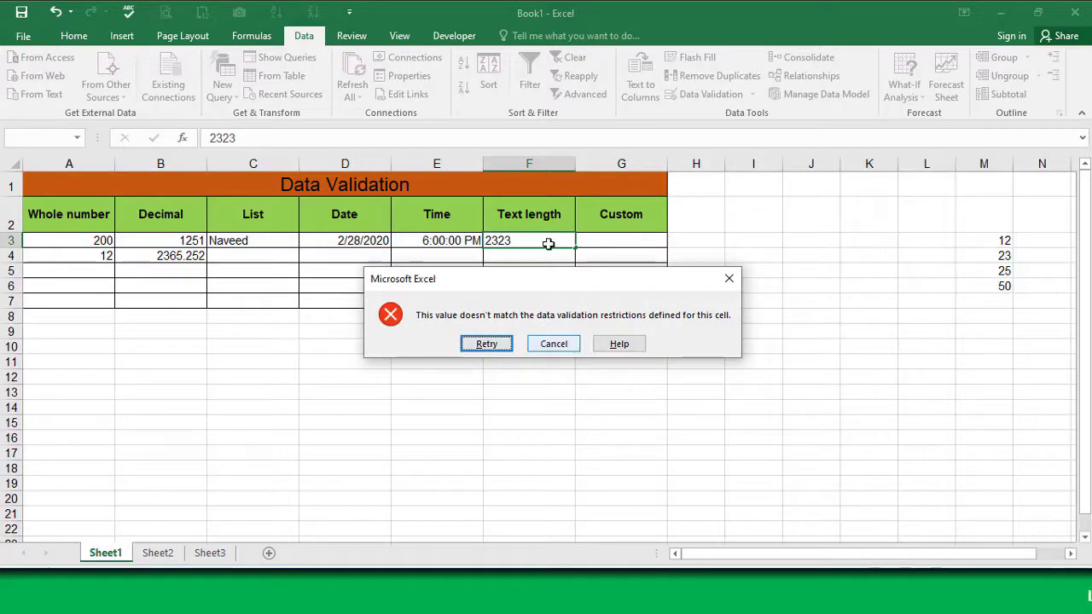
{"action": "key", "text": "Escape"}
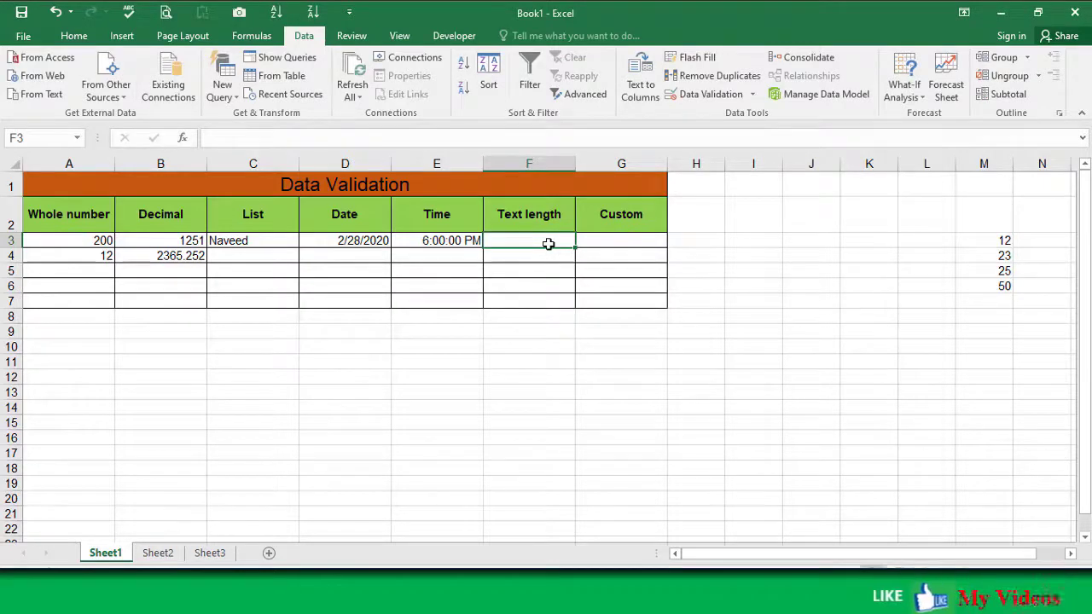
{"action": "type", "text": "211545464654564545"}
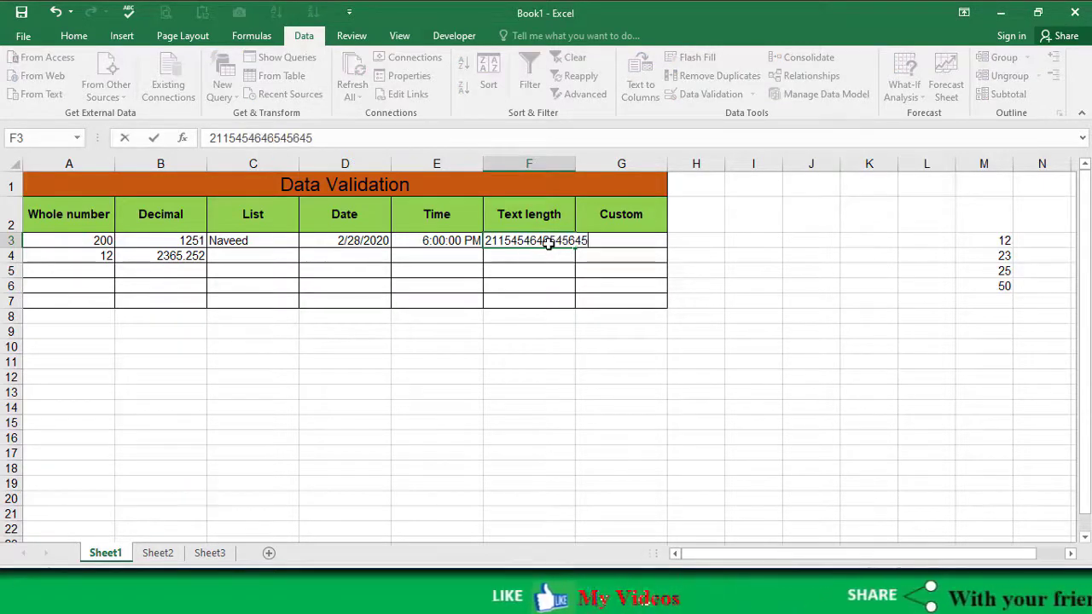
{"action": "key", "text": "Return"}
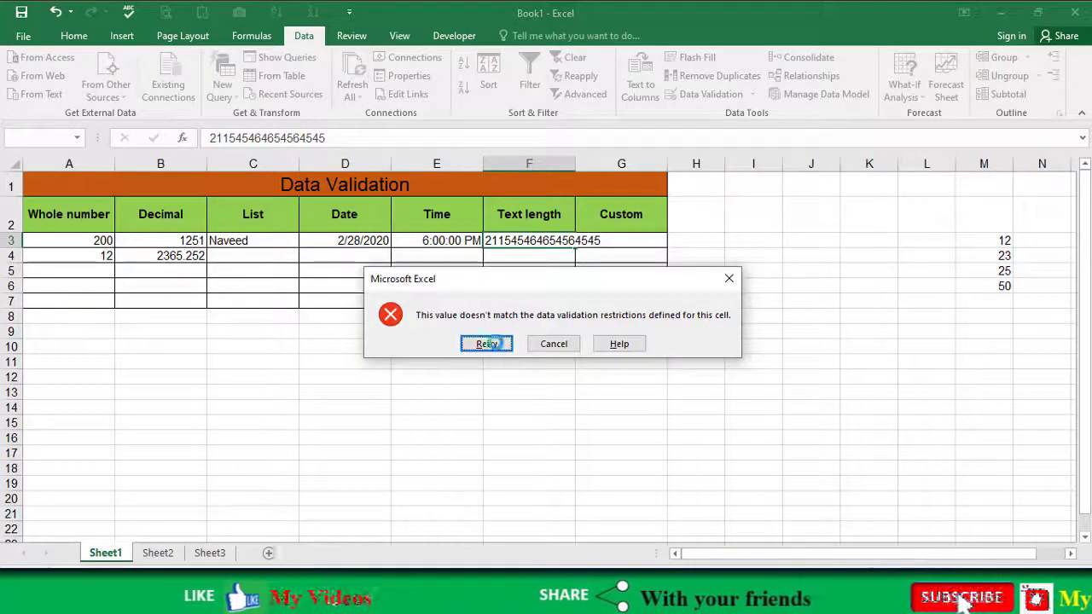
{"action": "left_click", "coordinate": [496, 343]}
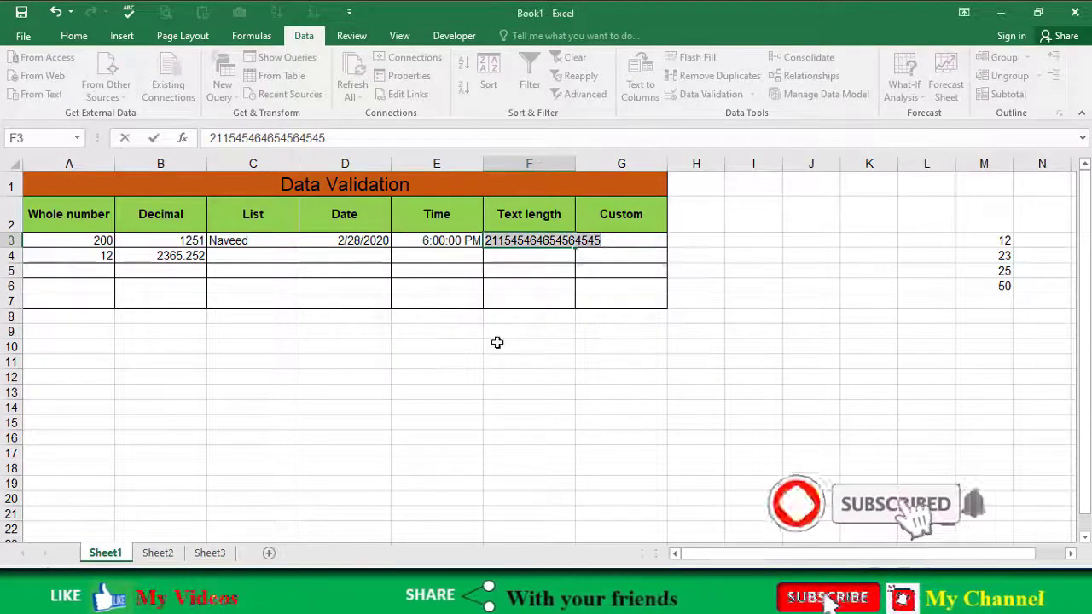
{"action": "type", "text": "12454251"}
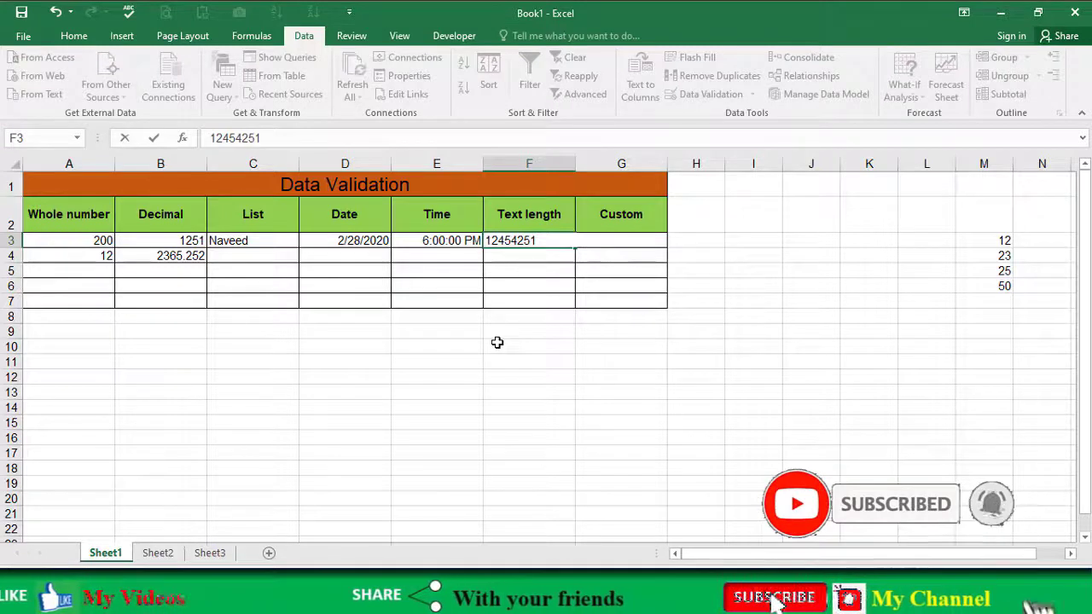
{"action": "type", "text": "528"}
{"action": "key", "text": "Return"}
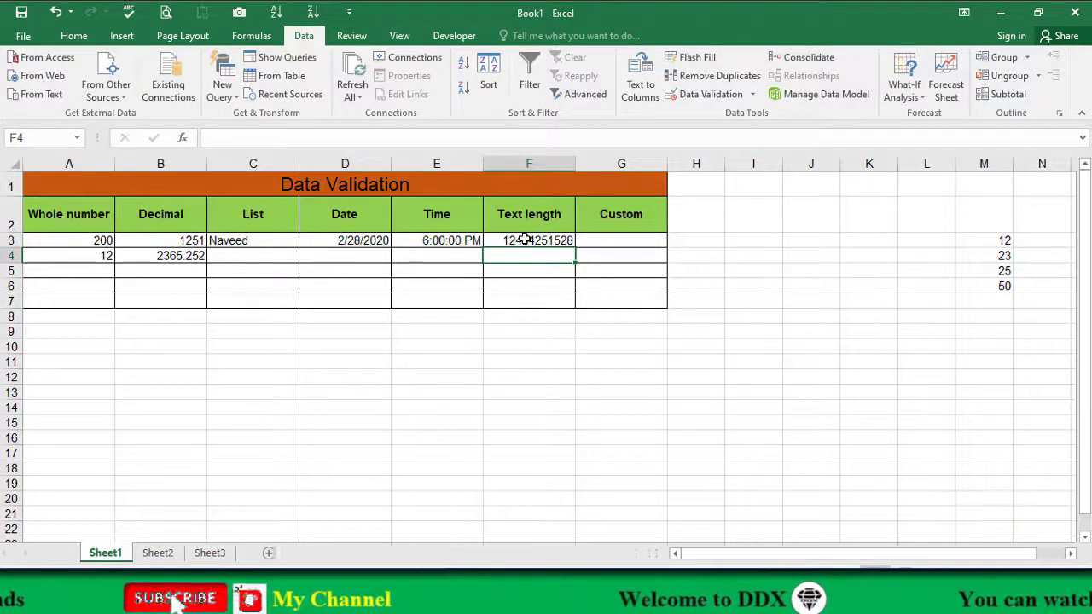
{"action": "left_click", "coordinate": [524, 241]}
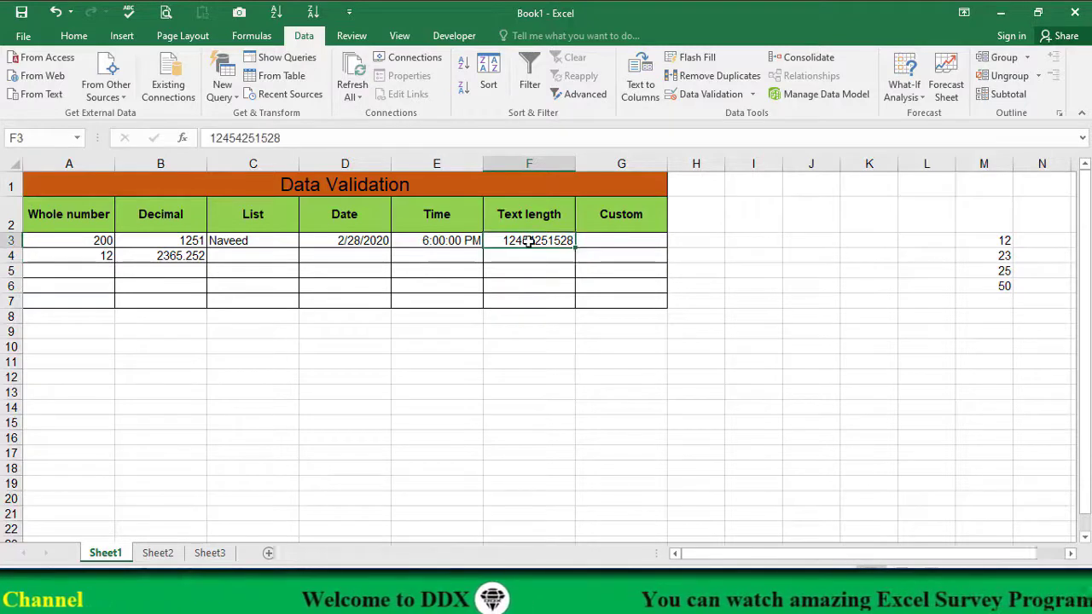
{"action": "type", "text": "dskfjkjdfjj"}
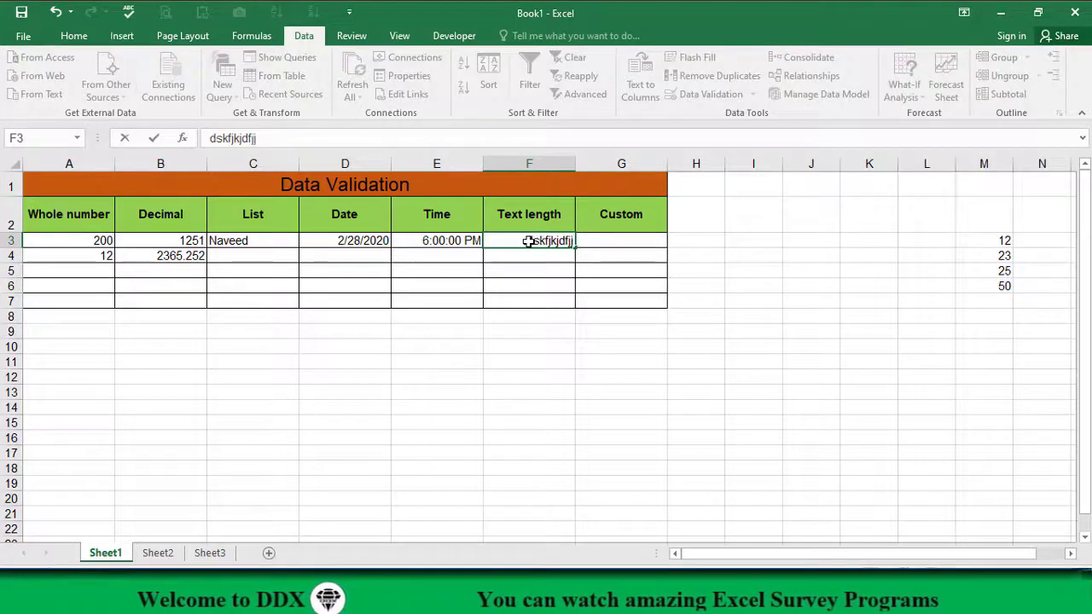
{"action": "key", "text": "Return"}
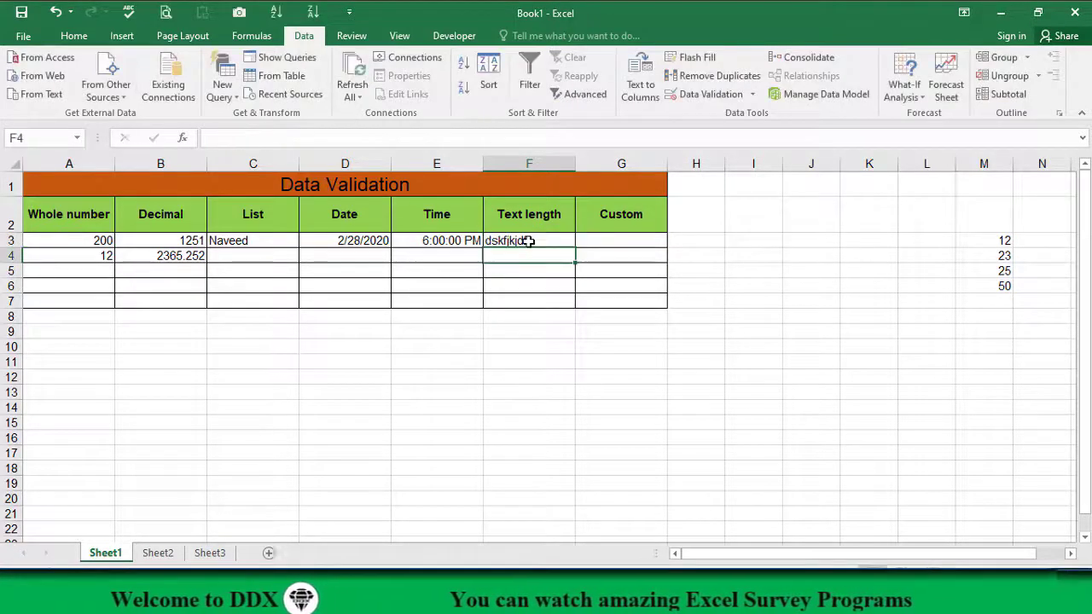
{"action": "left_click", "coordinate": [529, 242]}
{"action": "type", "text": "dfdf"}
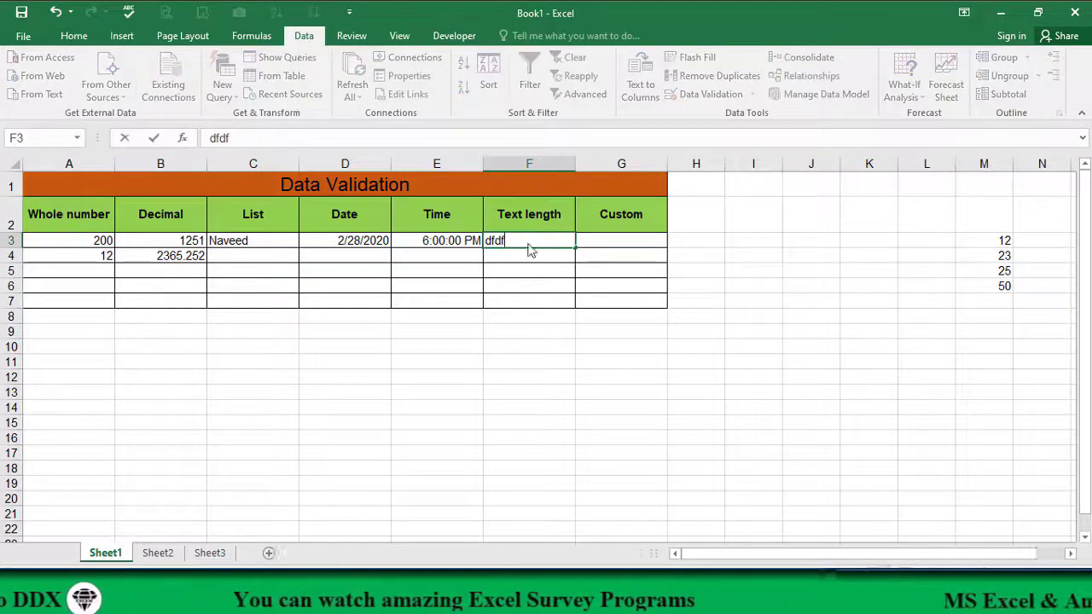
{"action": "key", "text": "Return"}
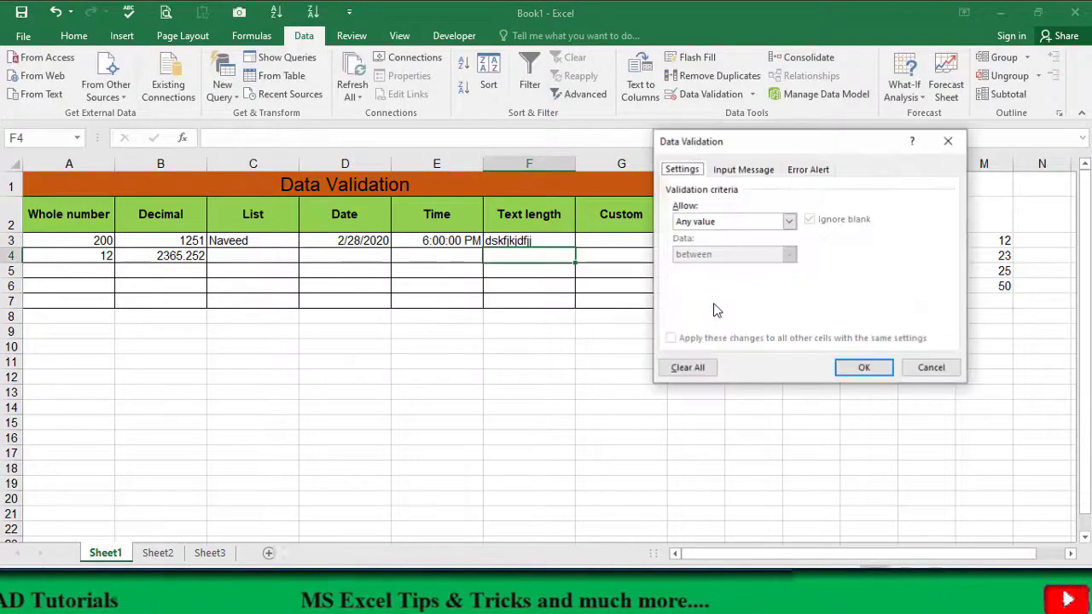
- Give F4 a Text length rule between 3 and 5 characters
{"action": "left_click", "coordinate": [788, 221]}
{"action": "left_click", "coordinate": [696, 296]}
{"action": "left_click", "coordinate": [788, 254]}
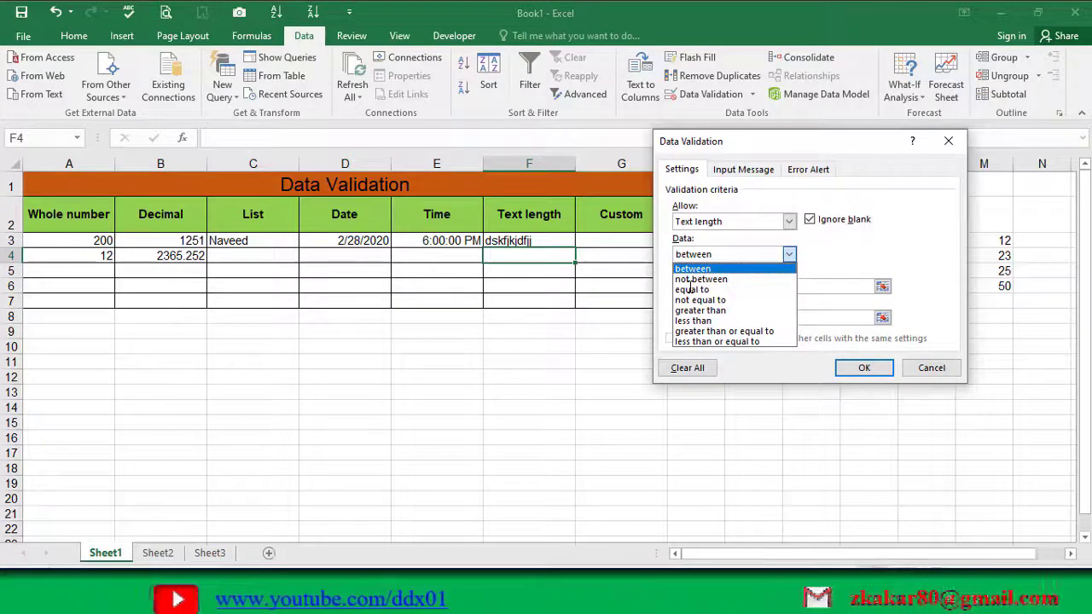
{"action": "key", "text": "Return"}
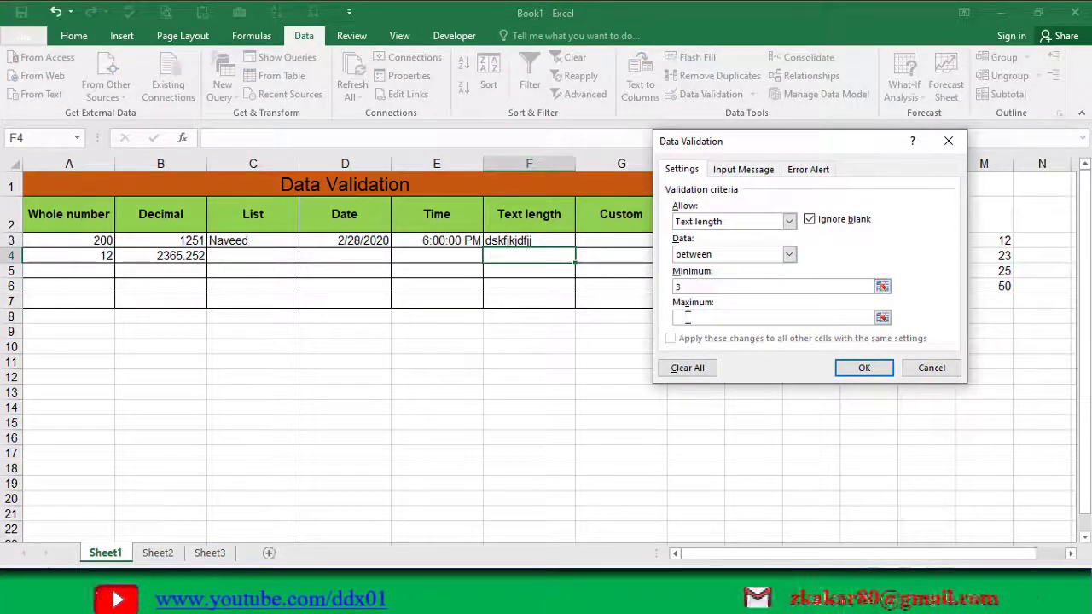
{"action": "left_click", "coordinate": [688, 318]}
{"action": "type", "text": "5"}
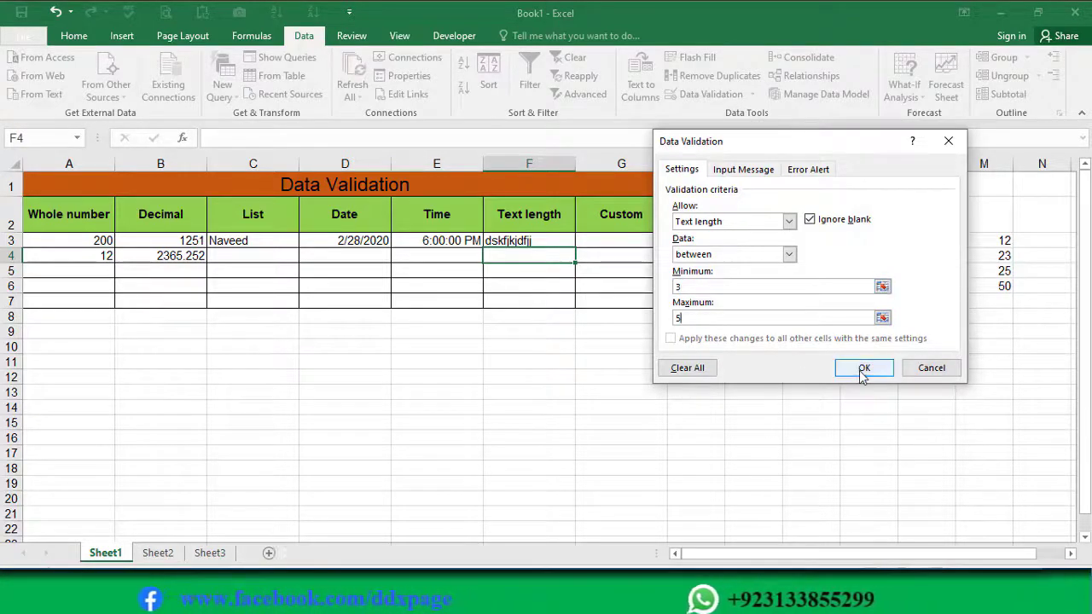
{"action": "key", "text": "Return"}
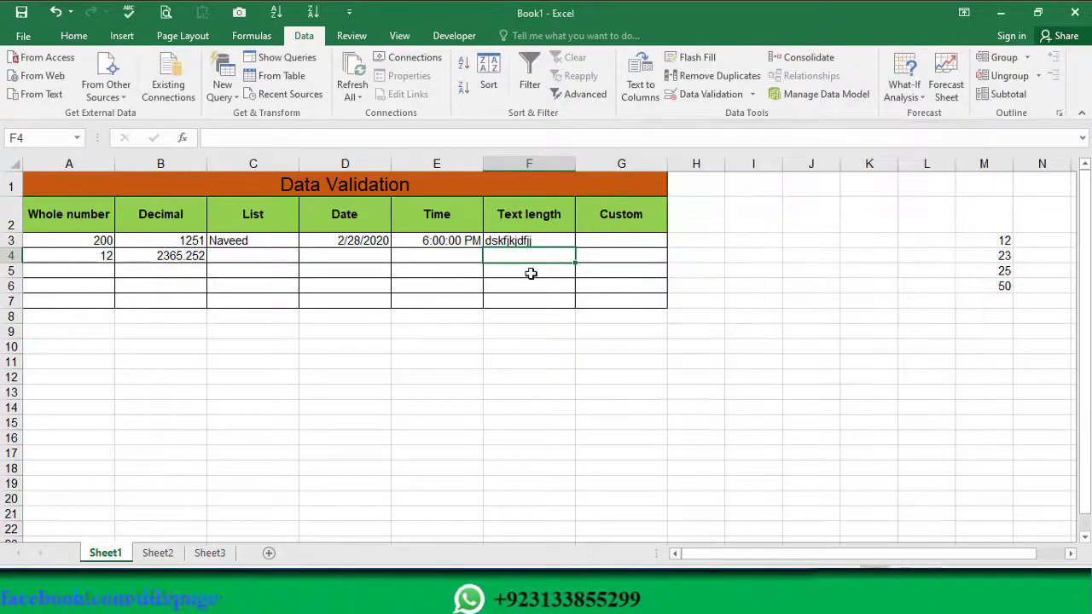
- Test F4 with 2132, 232, 54654 and 1, cancelling the rejection to keep 54654
{"action": "type", "text": "2132"}
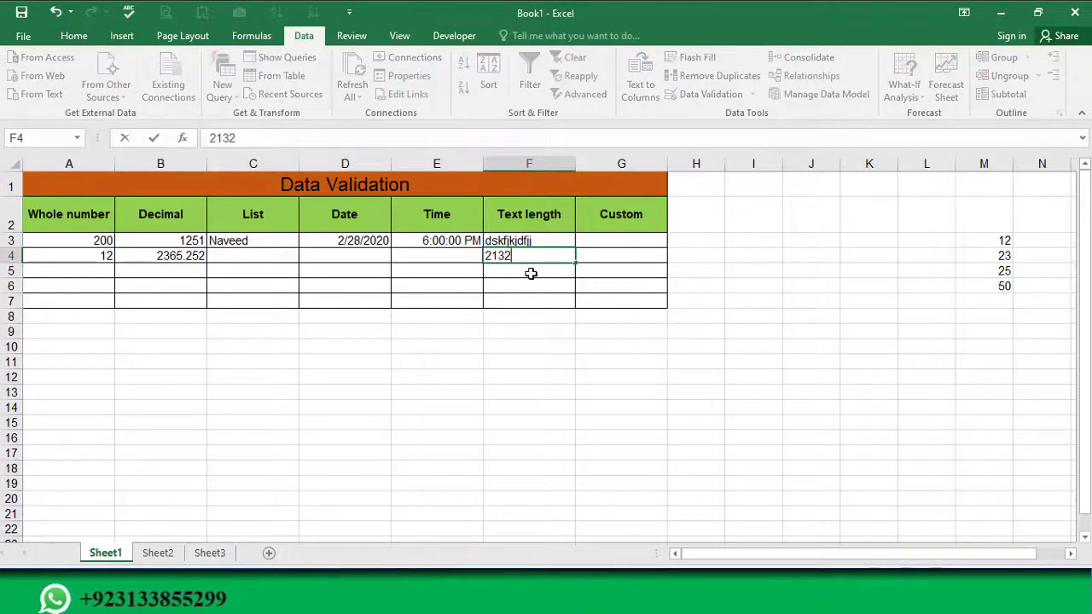
{"action": "key", "text": "Return"}
{"action": "key", "text": "Up"}
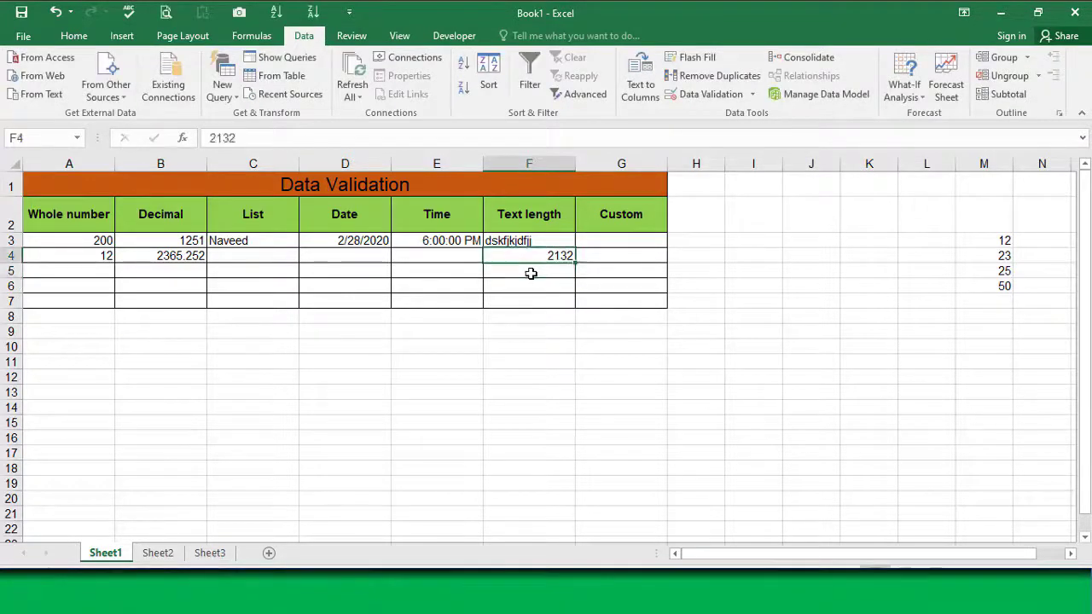
{"action": "type", "text": "232"}
{"action": "key", "text": "Return"}
{"action": "key", "text": "Up"}
{"action": "type", "text": "54"}
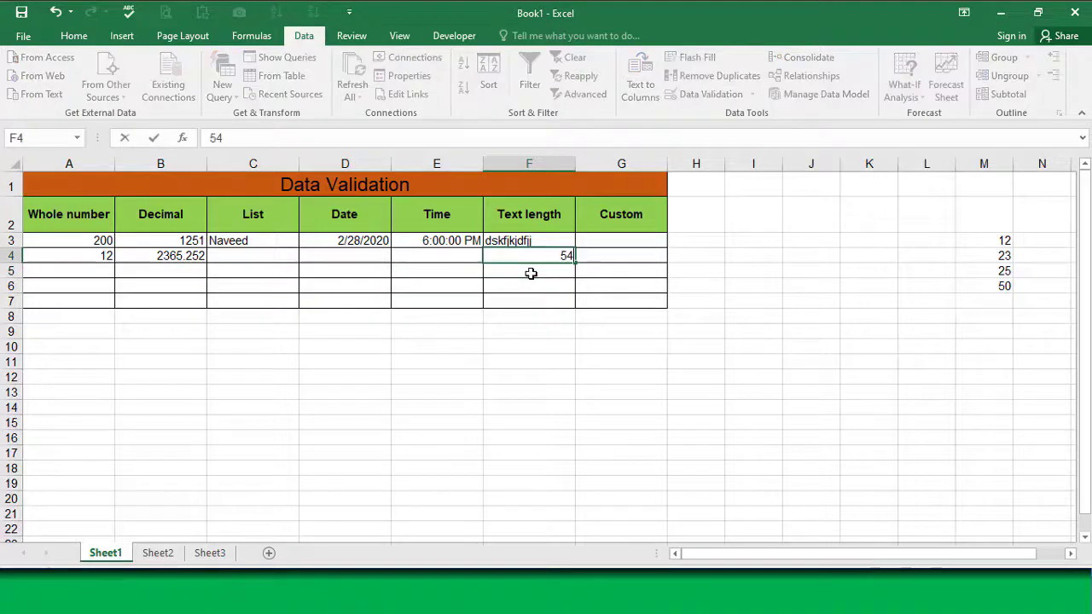
{"action": "key", "text": "ctrl+Return"}
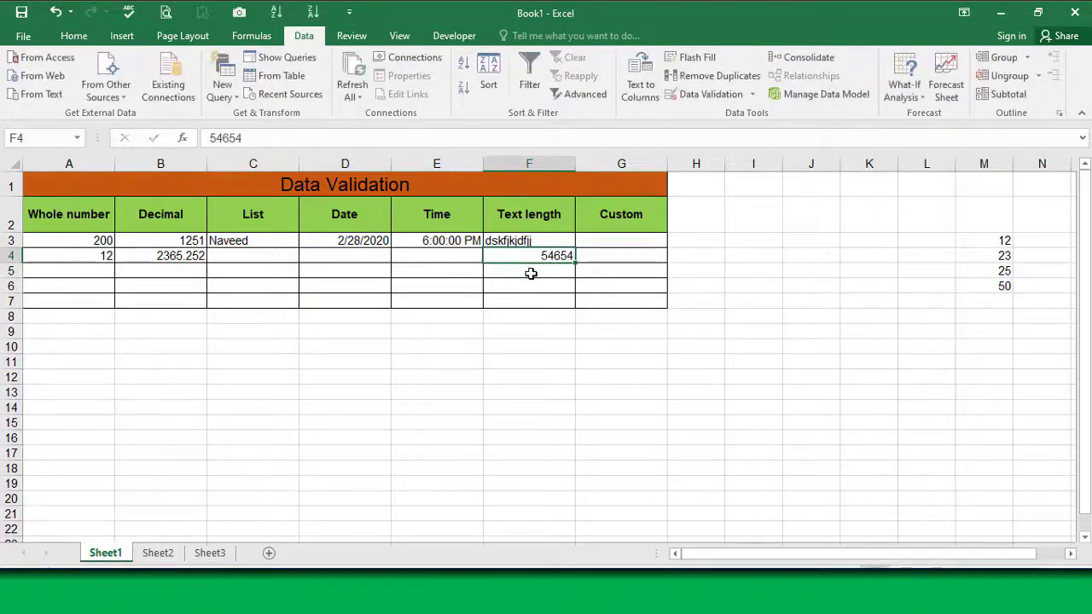
{"action": "type", "text": "1"}
{"action": "key", "text": "Return"}
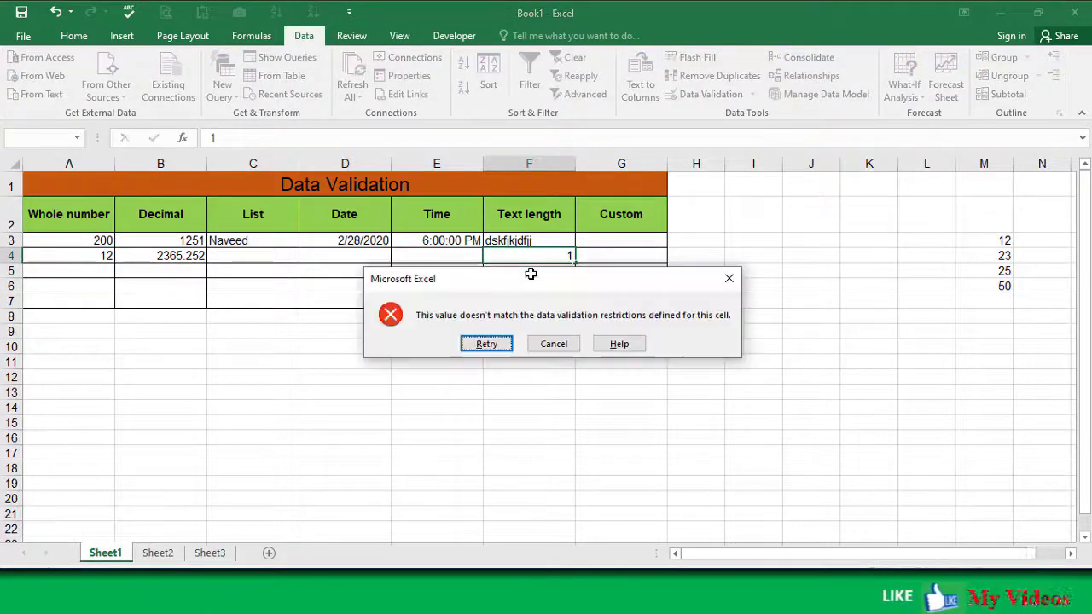
{"action": "left_click", "coordinate": [554, 344]}
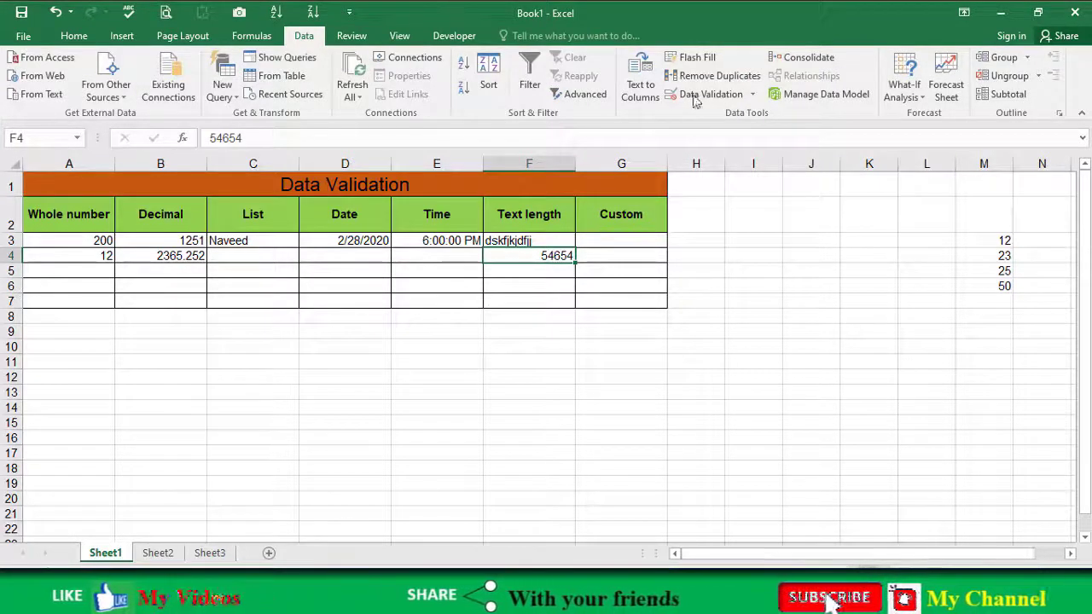
- Review F4's validation rule, close it unchanged, and select G3
{"action": "key", "text": "alt+a"}
{"action": "key", "text": "v"}
{"action": "key", "text": "v"}
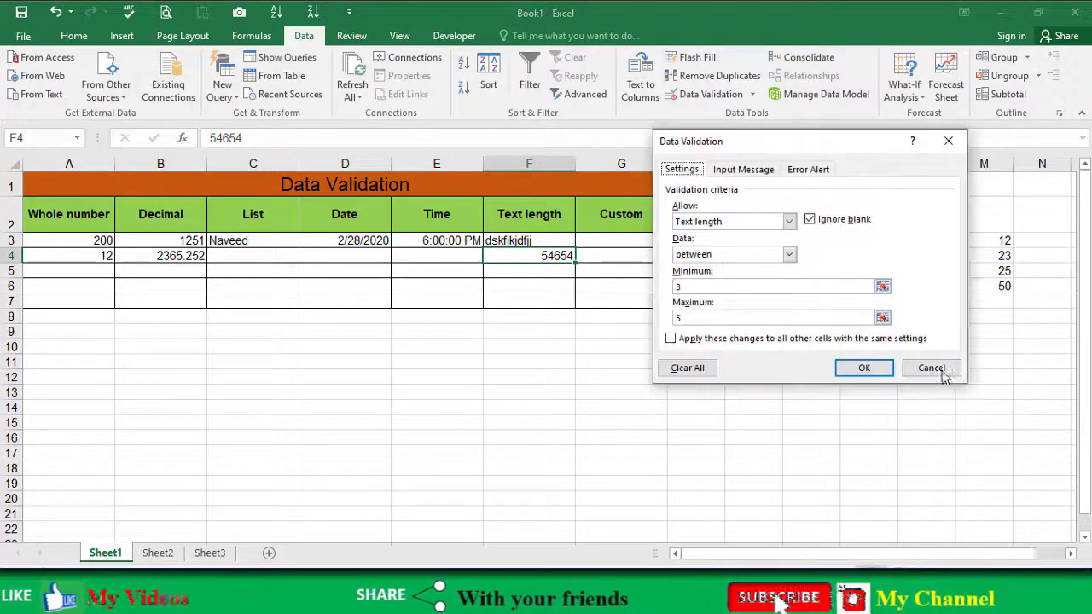
{"action": "key", "text": "Escape"}
{"action": "left_click", "coordinate": [617, 245]}
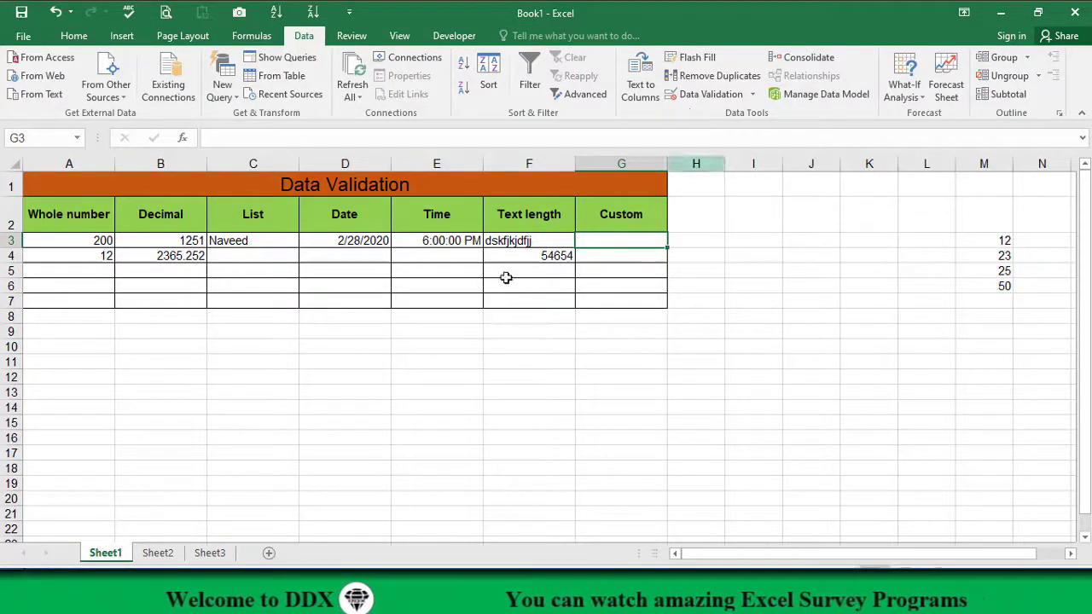
- Enter the formula =I3+J3 in H3
{"action": "left_click", "coordinate": [696, 241]}
{"action": "type", "text": "="}
{"action": "left_click", "coordinate": [753, 240]}
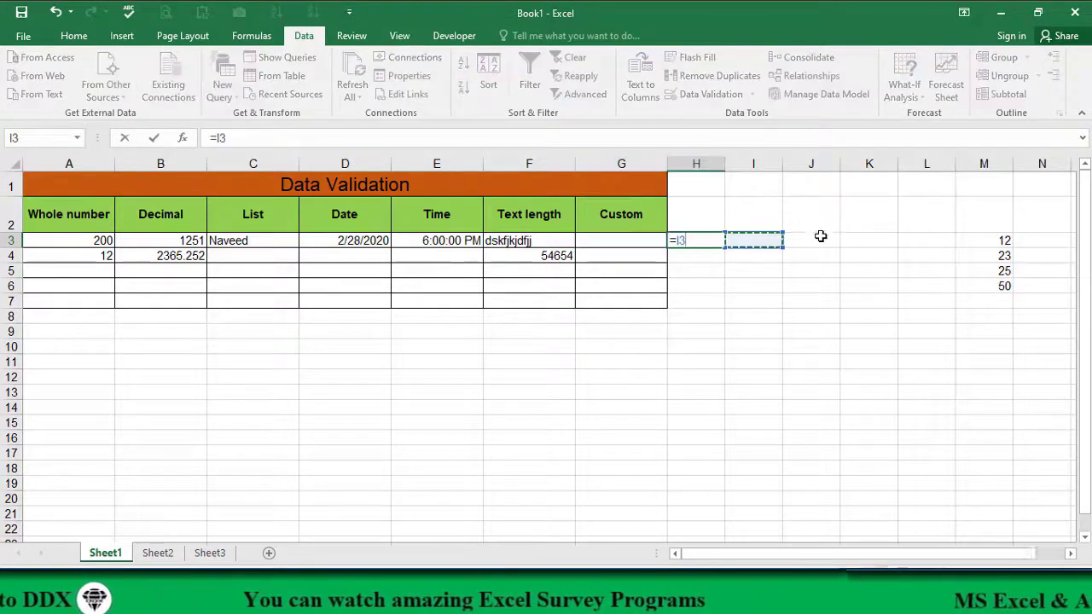
{"action": "left_click", "coordinate": [821, 238]}
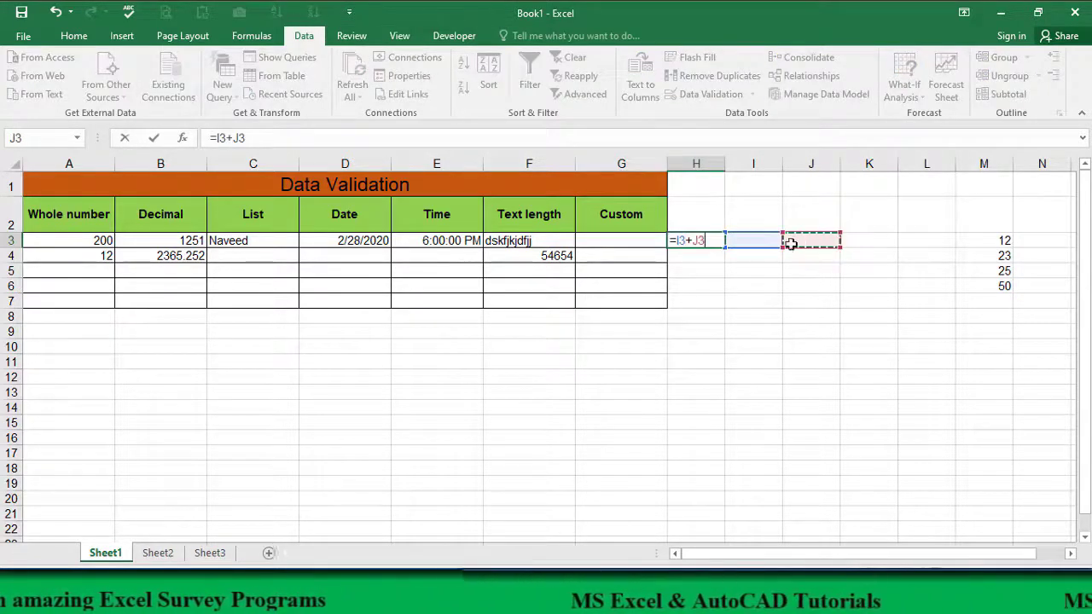
{"action": "key", "text": "Return"}
- Enter 123 in I3 and 852 in J3 so H3 shows 975
{"action": "left_click", "coordinate": [764, 240]}
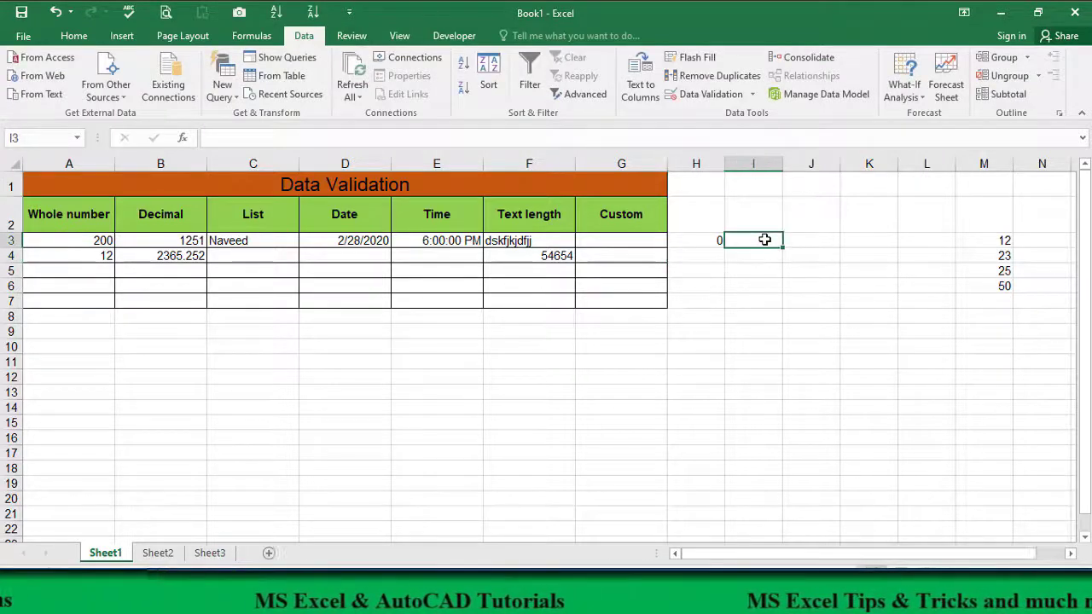
{"action": "type", "text": "123"}
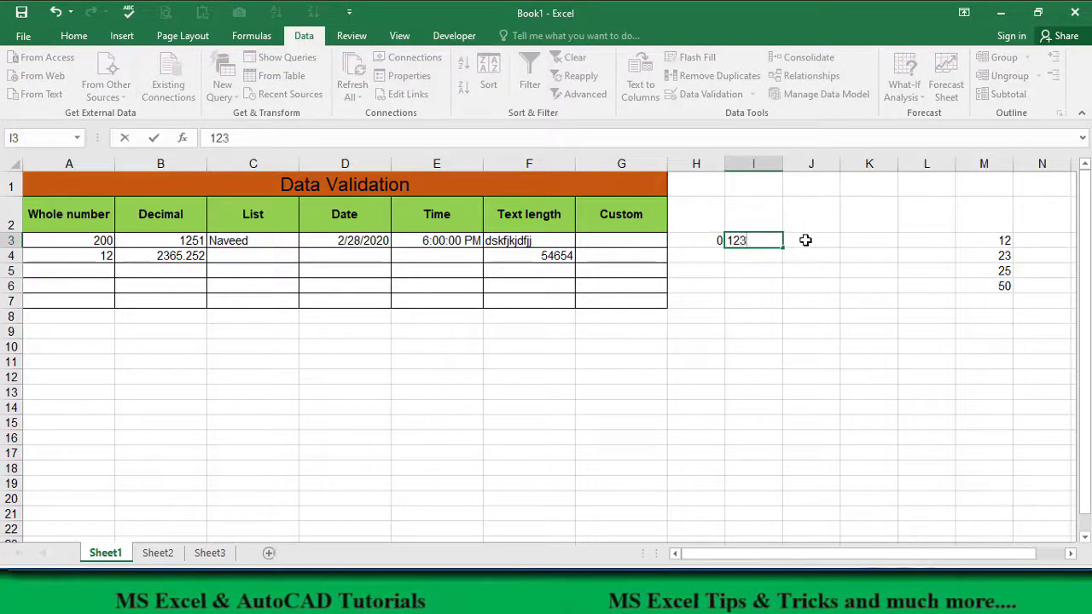
{"action": "left_click", "coordinate": [806, 240]}
{"action": "type", "text": "852"}
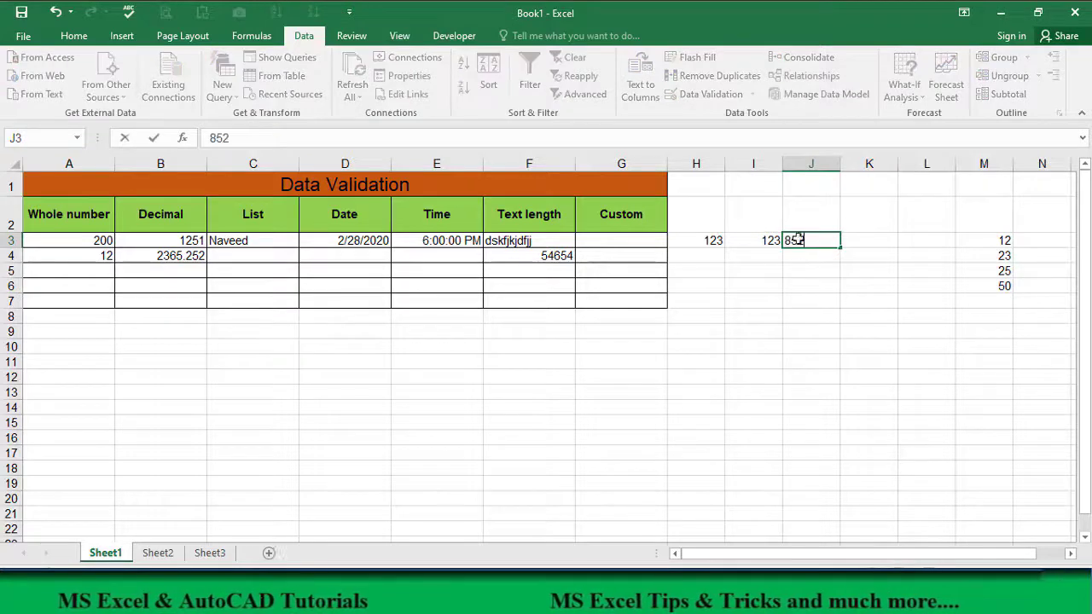
{"action": "key", "text": "Return"}
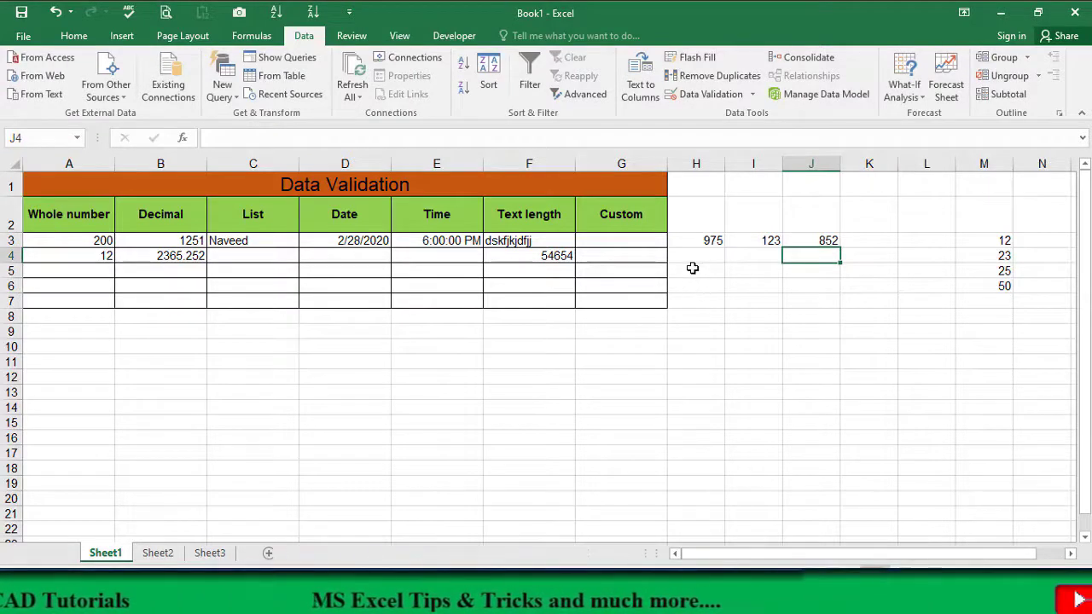
{"action": "left_click", "coordinate": [679, 244]}
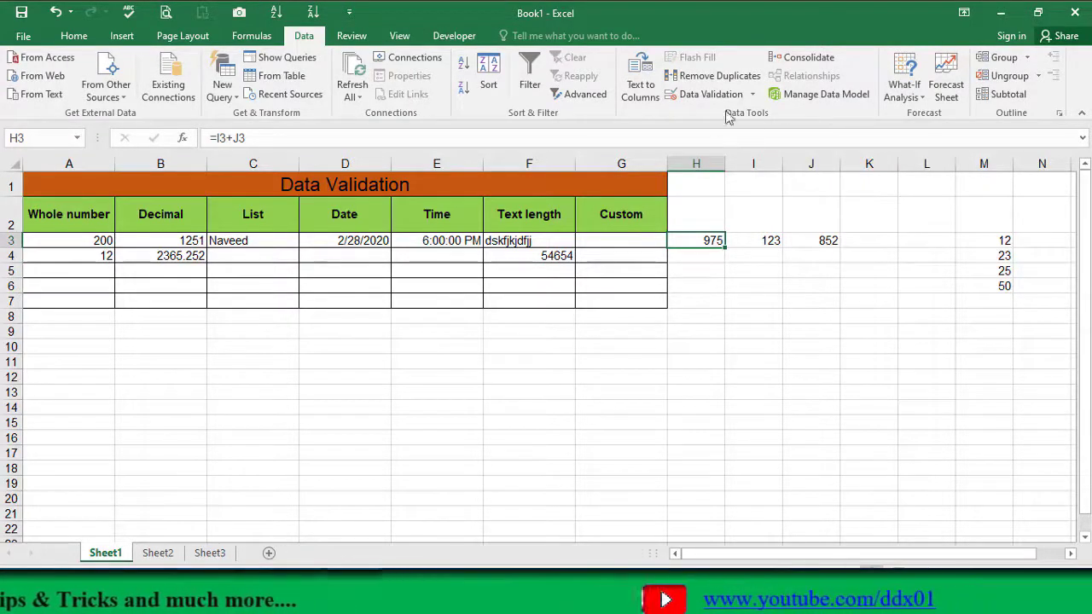
{"action": "key", "text": "Left"}
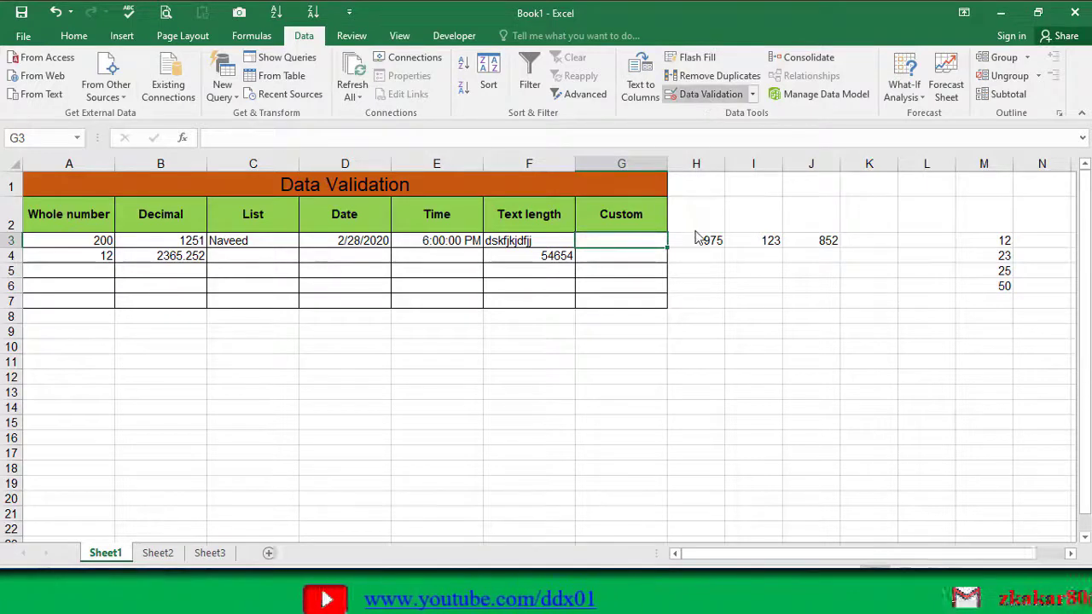
- Set G3's validation type to Custom
{"action": "key", "text": "alt+Down"}
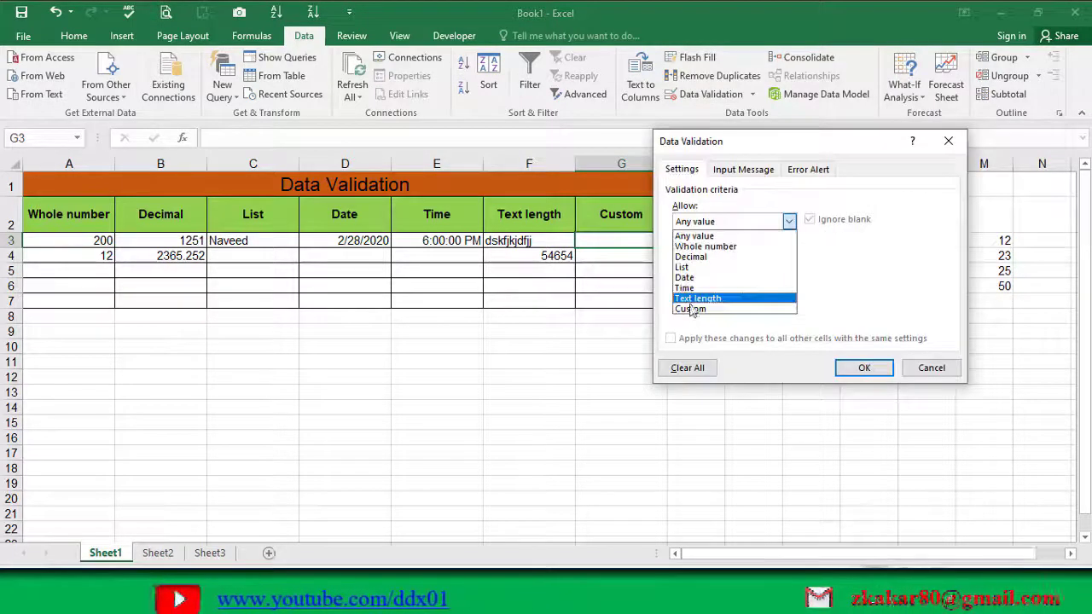
{"action": "key", "text": "Down"}
{"action": "key", "text": "Return"}
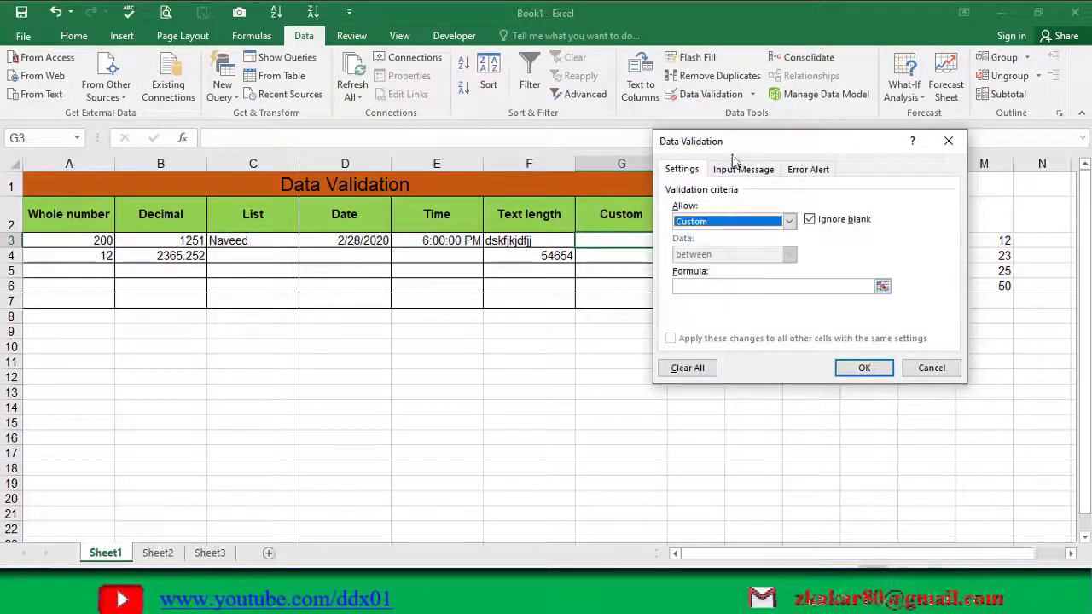
{"action": "key", "text": "Escape"}
{"action": "key", "text": "alt+a"}
{"action": "key", "text": "v"}
{"action": "key", "text": "v"}
{"action": "key", "text": "alt+Down"}
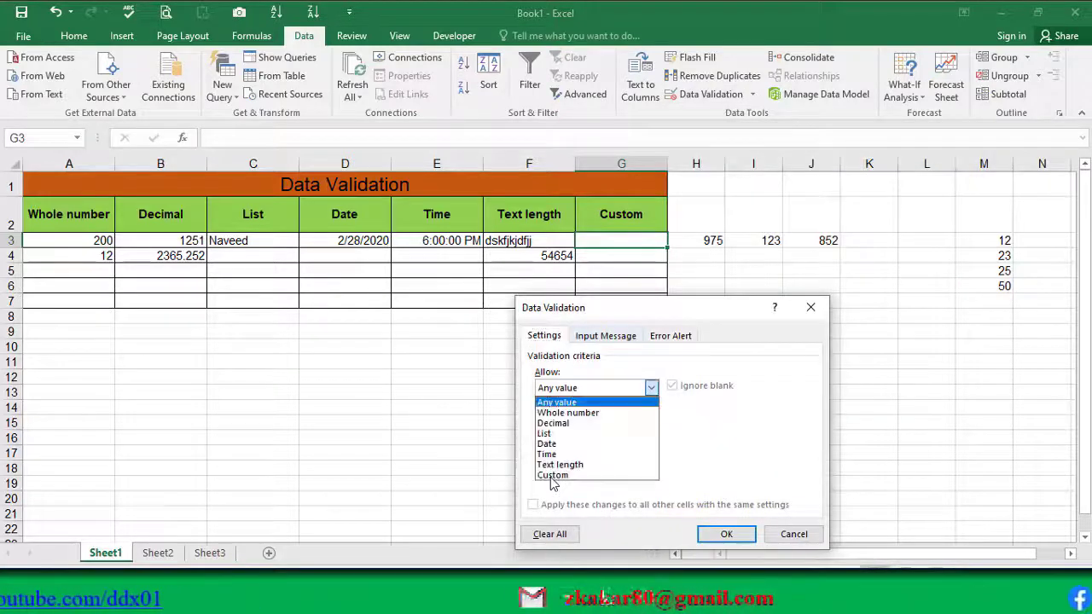
{"action": "left_click", "coordinate": [553, 475]}
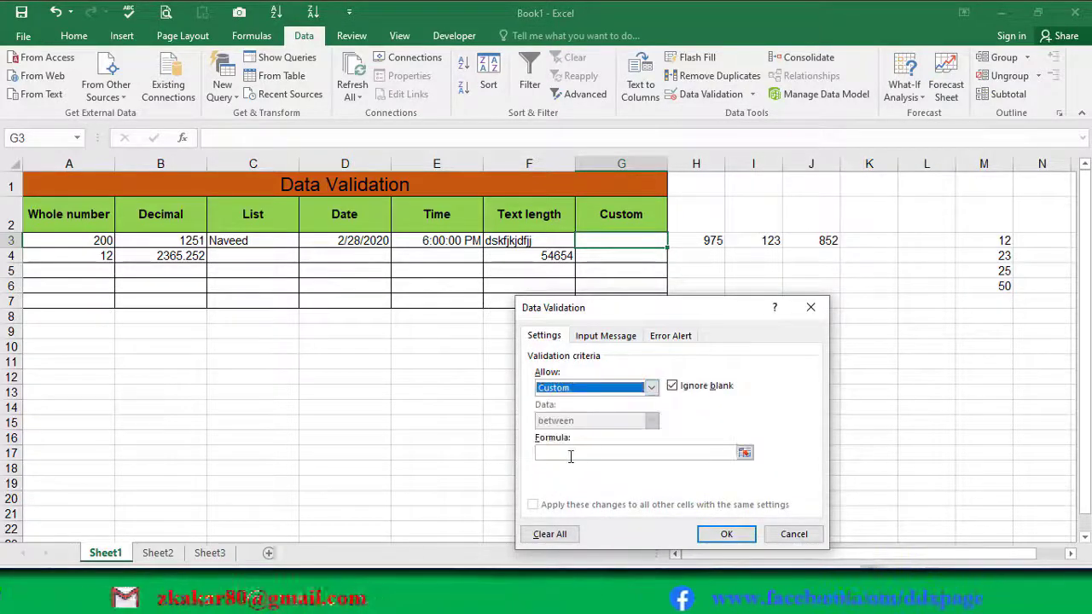
- Enter =G3>H3 as the custom formula and apply it
{"action": "left_click", "coordinate": [561, 452]}
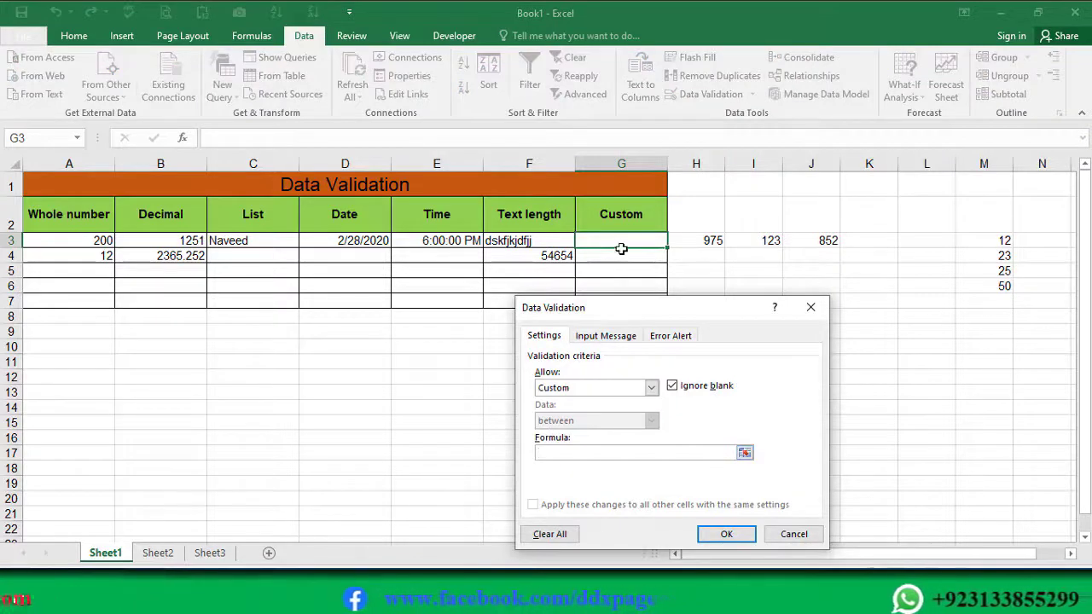
{"action": "type", "text": "="}
{"action": "left_click", "coordinate": [621, 243]}
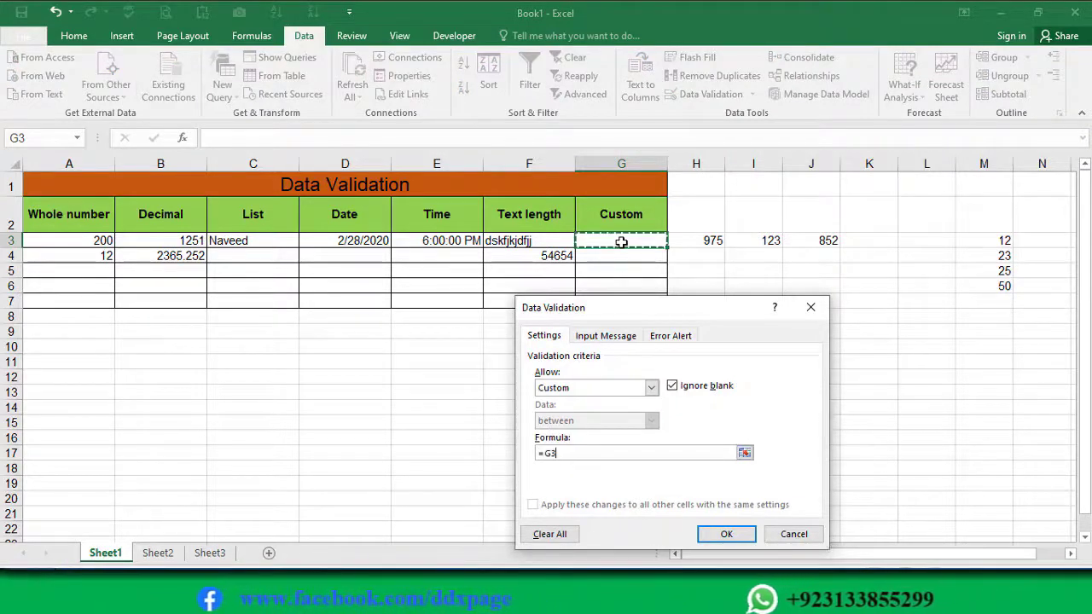
{"action": "type", "text": ">"}
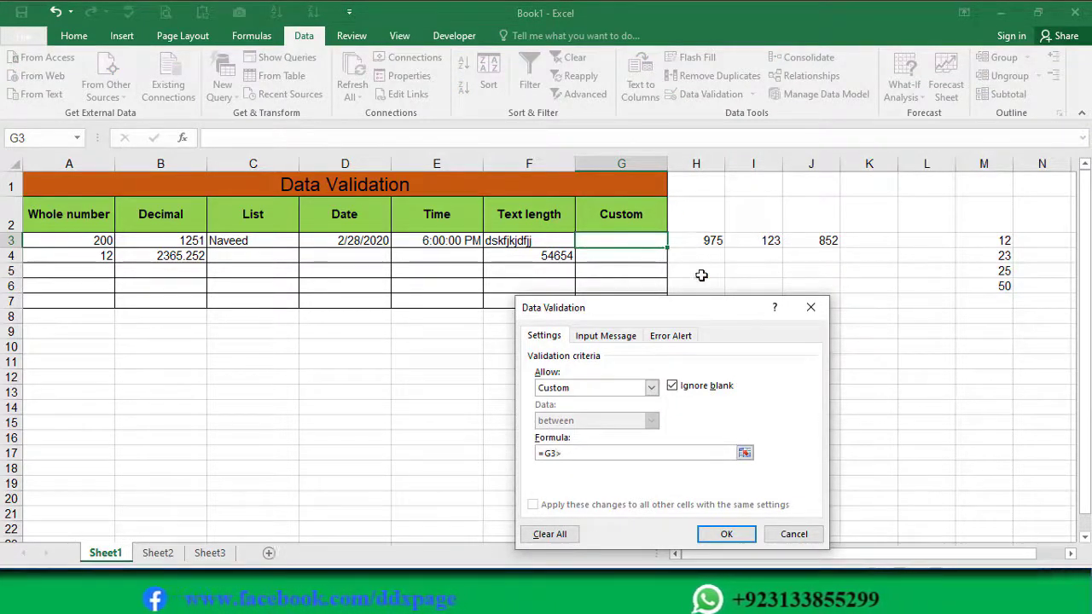
{"action": "left_click", "coordinate": [708, 241]}
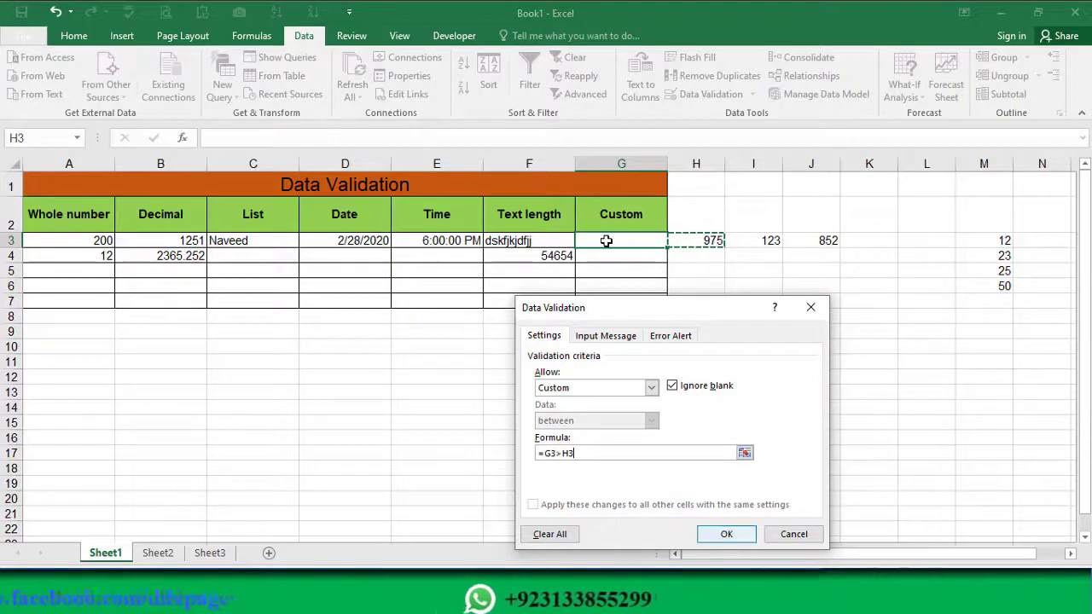
{"action": "key", "text": "Return"}
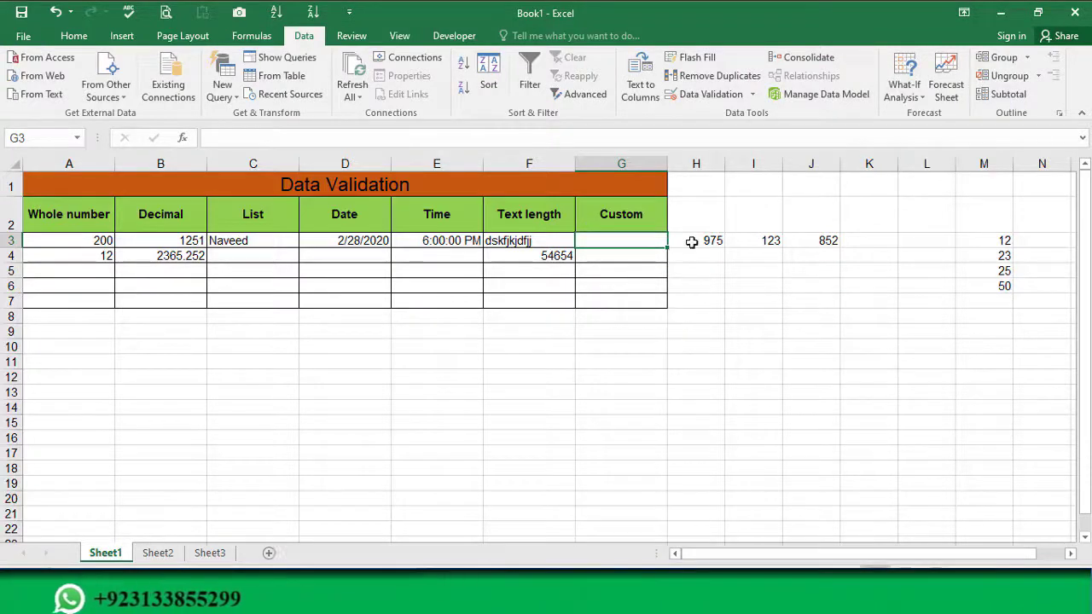
- Enter 1000 in G3, then try 900 and cancel its rejection
{"action": "key", "text": "Right"}
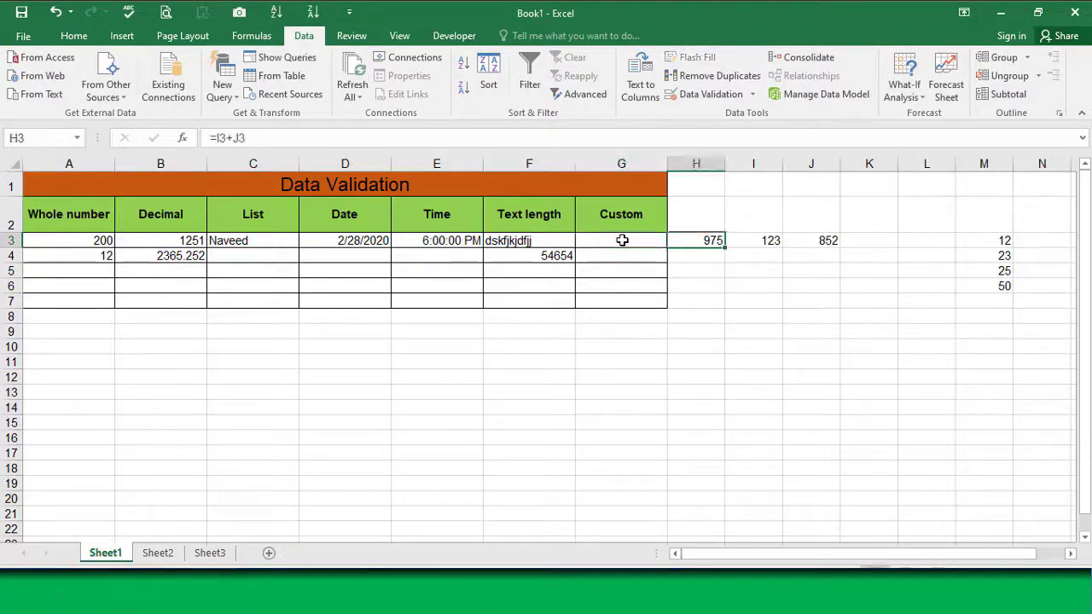
{"action": "left_click", "coordinate": [622, 241]}
{"action": "type", "text": "100"}
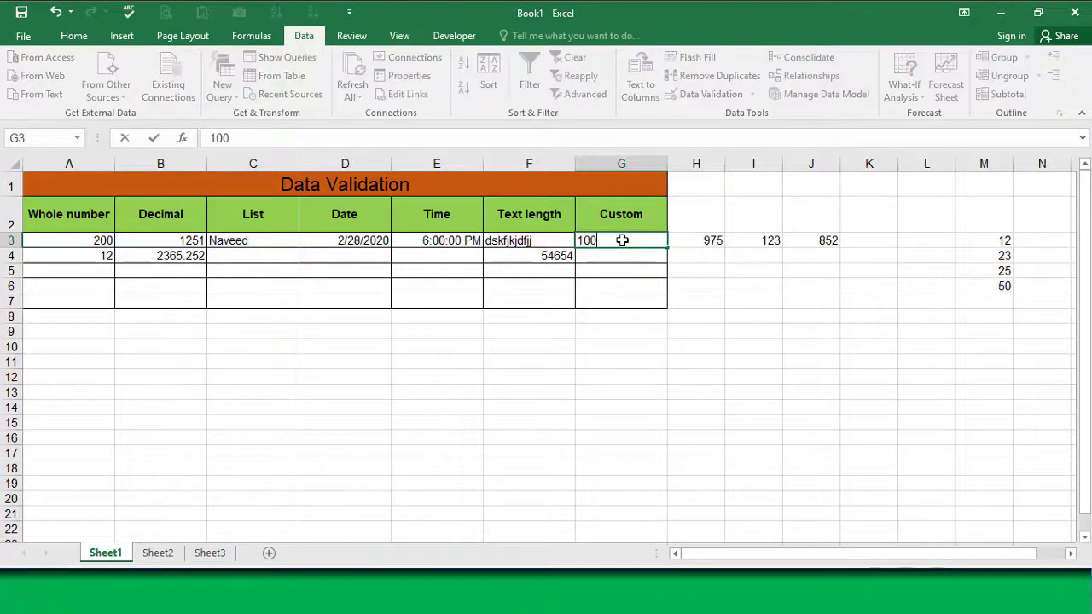
{"action": "type", "text": "0"}
{"action": "key", "text": "Return"}
{"action": "left_click", "coordinate": [623, 240]}
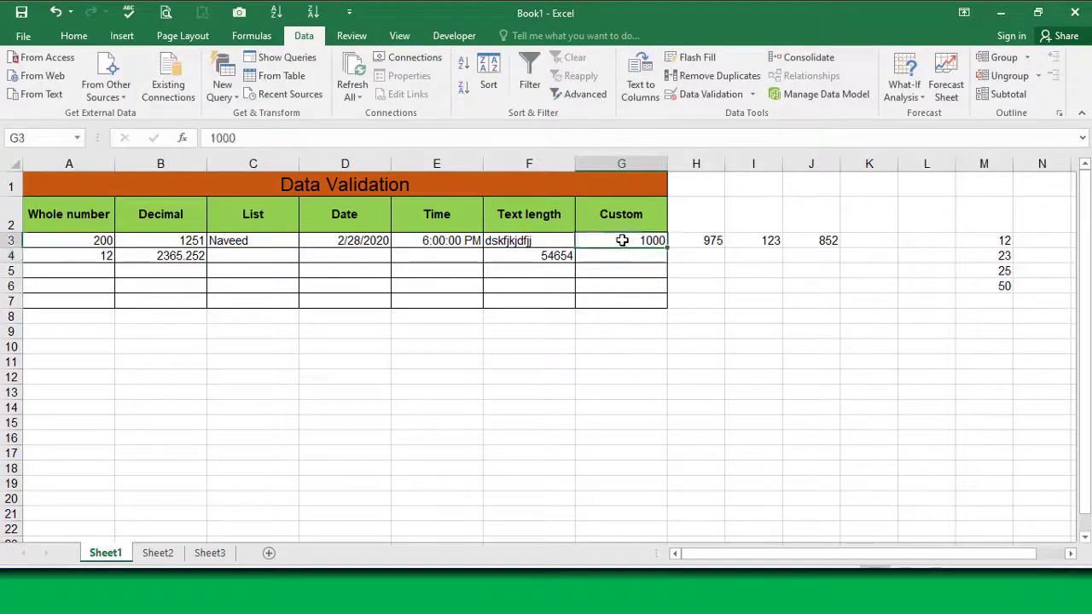
{"action": "type", "text": "900"}
{"action": "key", "text": "Return"}
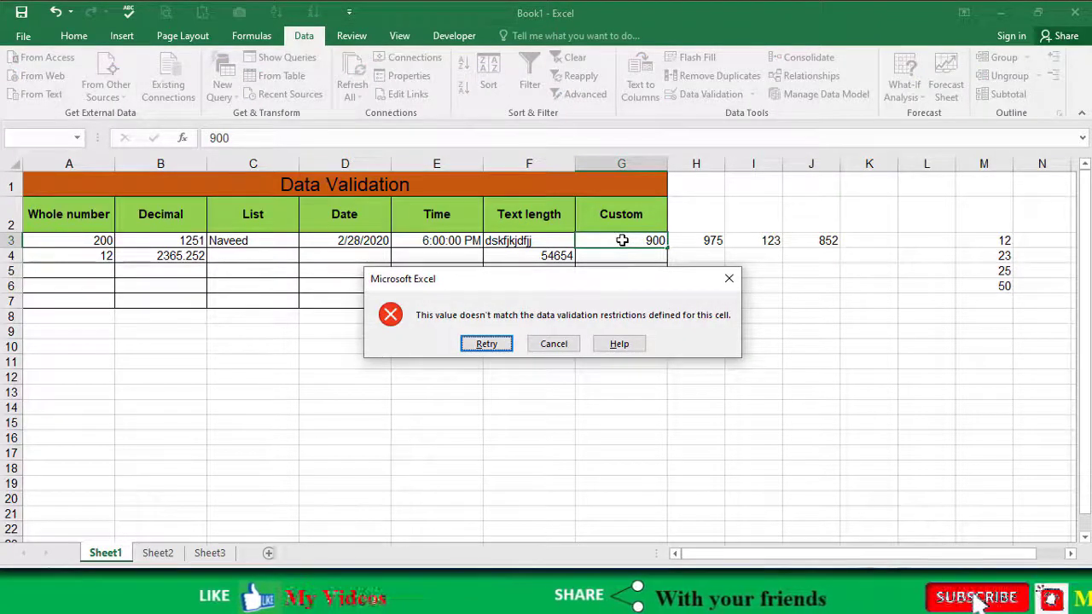
{"action": "key", "text": "Tab"}
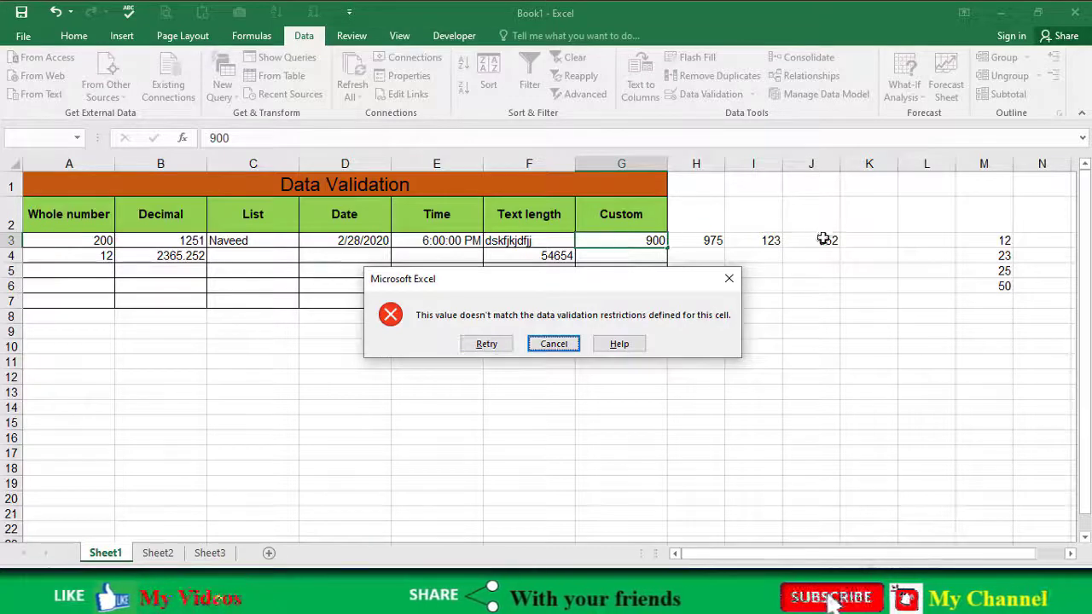
{"action": "key", "text": "Return"}
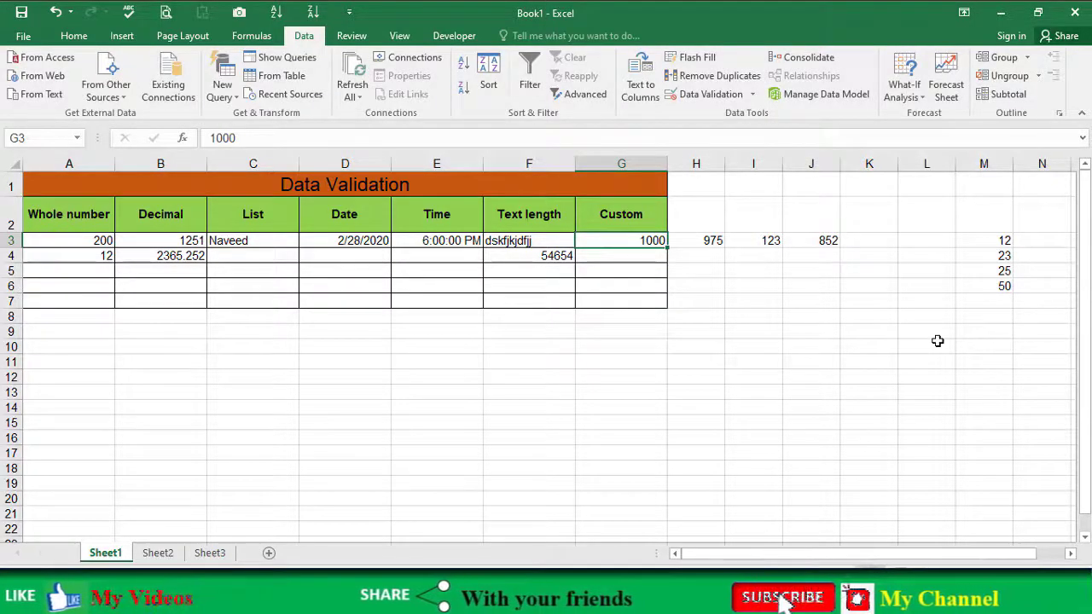
- Change J3 to 200 so H3 becomes 323, then enter 900 and 700 in G3
{"action": "key", "text": "Right"}
{"action": "key", "text": "Right"}
{"action": "key", "text": "Right"}
{"action": "type", "text": "200"}
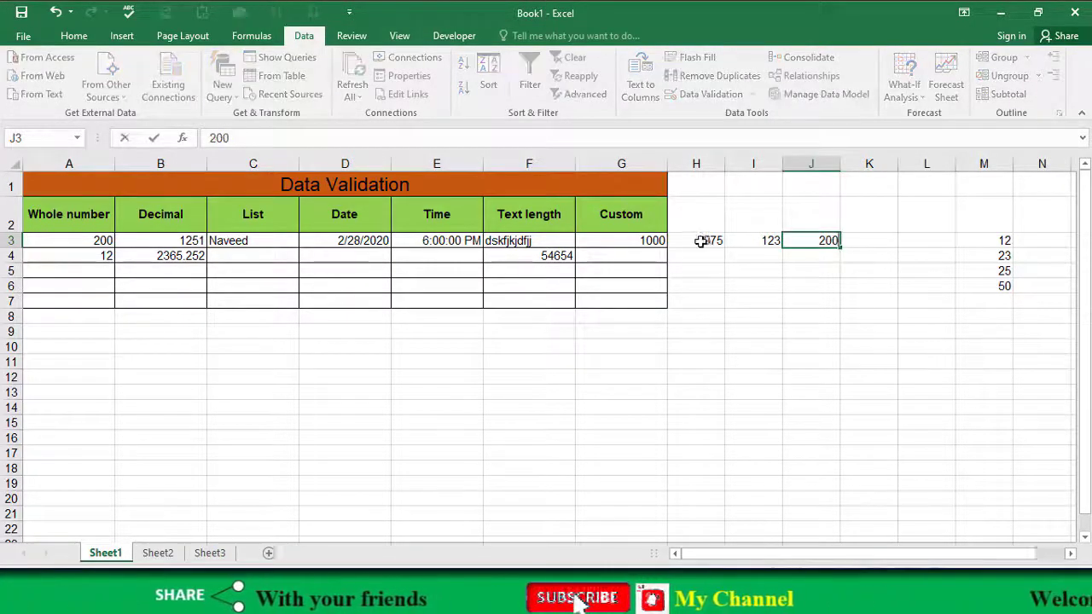
{"action": "key", "text": "Return"}
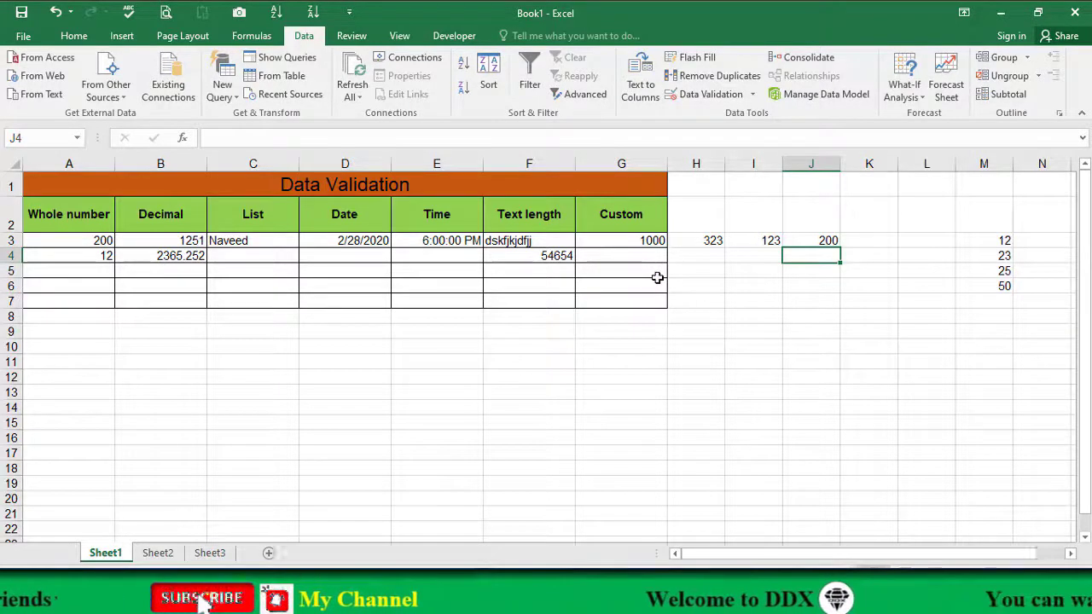
{"action": "key", "text": "Up"}
{"action": "key", "text": "Left"}
{"action": "key", "text": "Left"}
{"action": "key", "text": "Left"}
{"action": "type", "text": "900"}
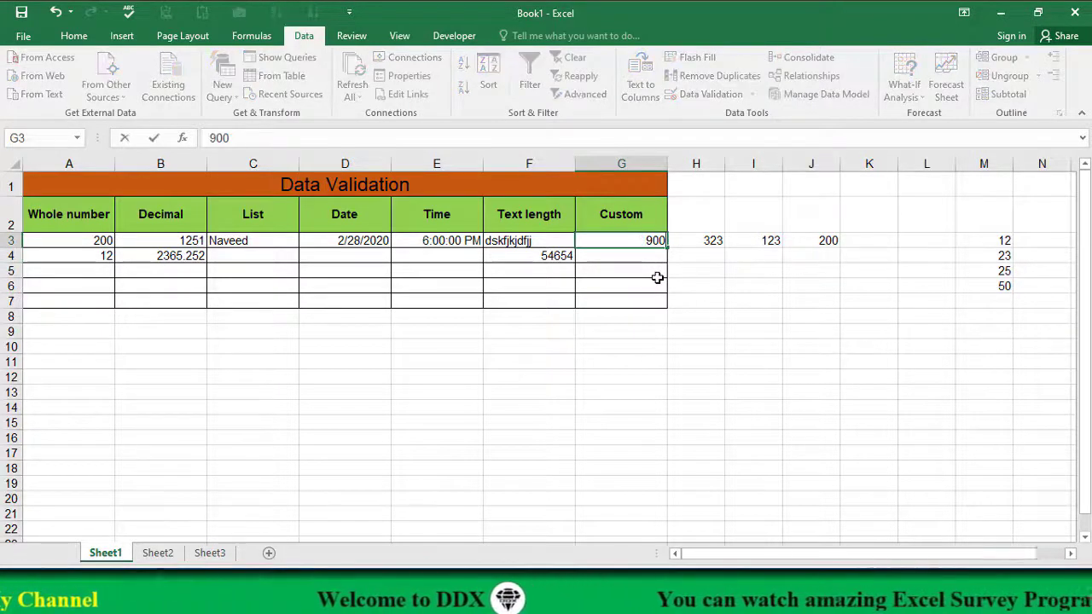
{"action": "key", "text": "Return"}
{"action": "key", "text": "Up"}
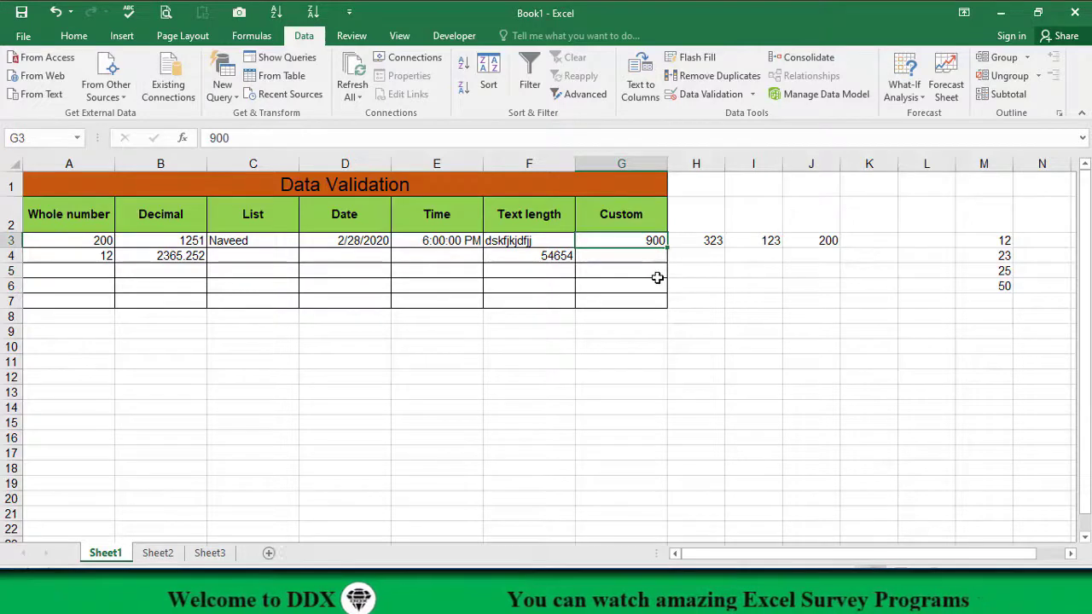
{"action": "type", "text": "700"}
{"action": "key", "text": "Return"}
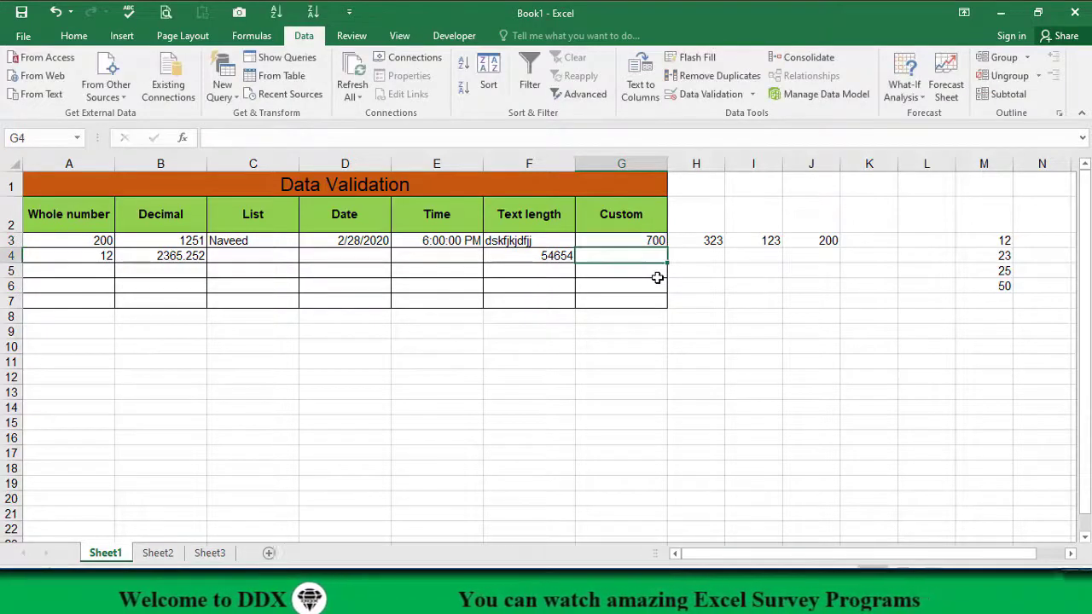
{"action": "key", "text": "Up"}
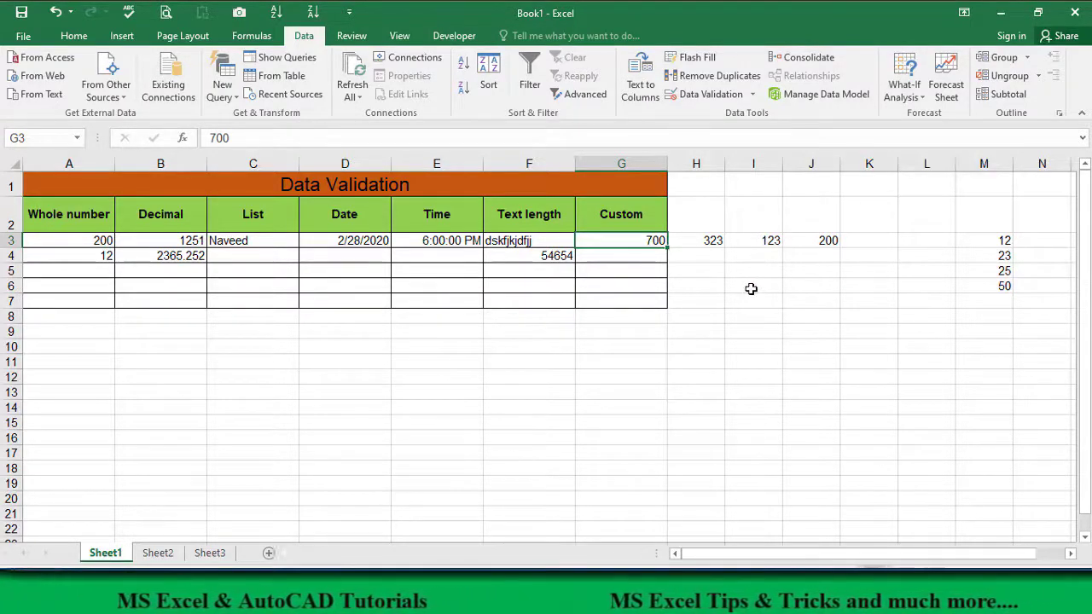
{"action": "key", "text": "Right"}
{"action": "key", "text": "Right"}
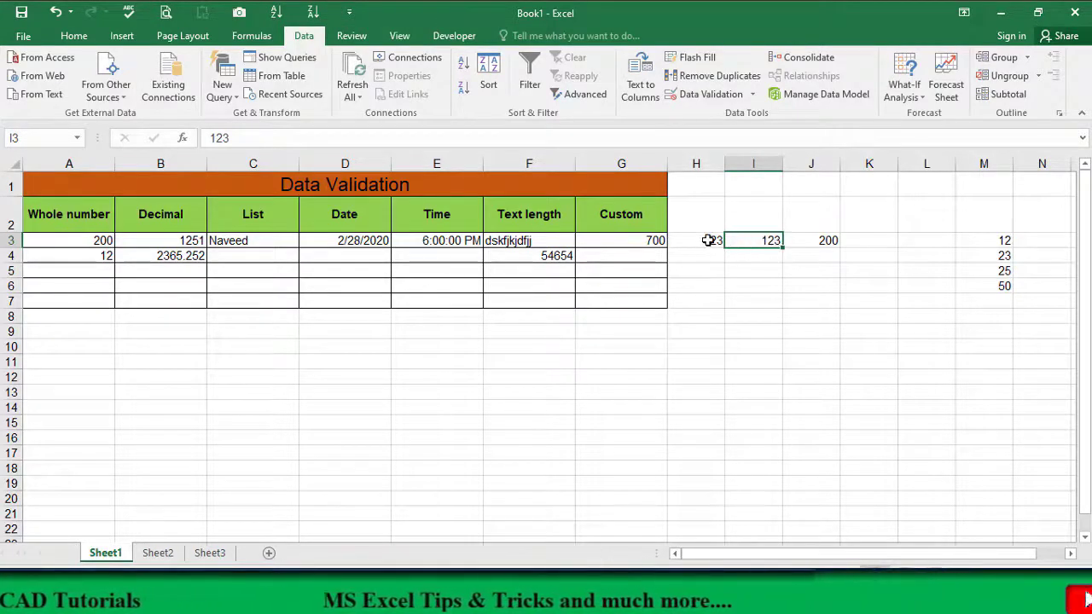
{"action": "left_click", "coordinate": [705, 243]}
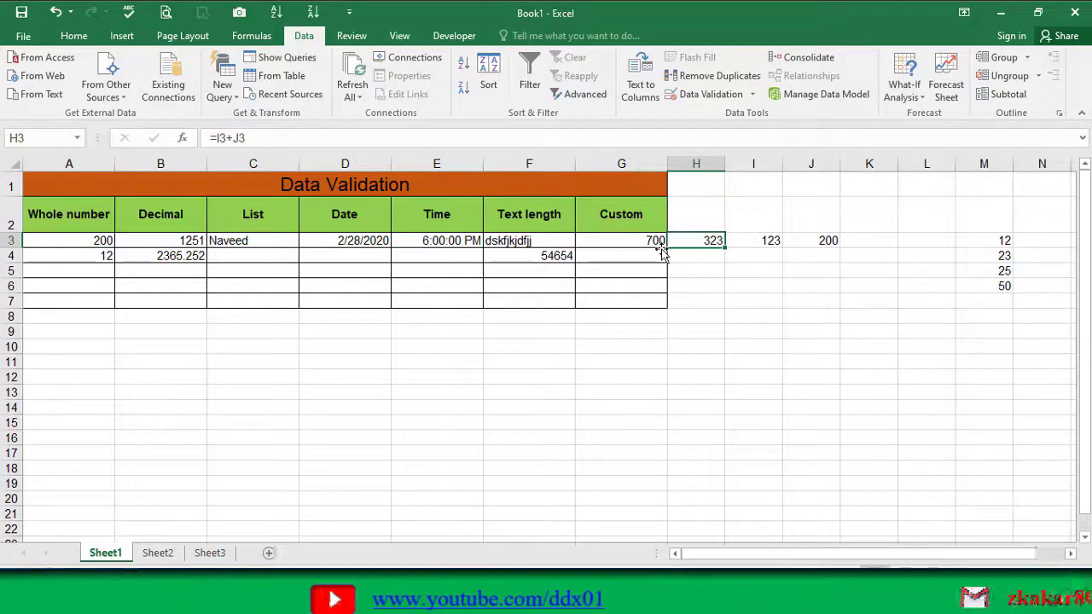
{"action": "left_click", "coordinate": [662, 243]}
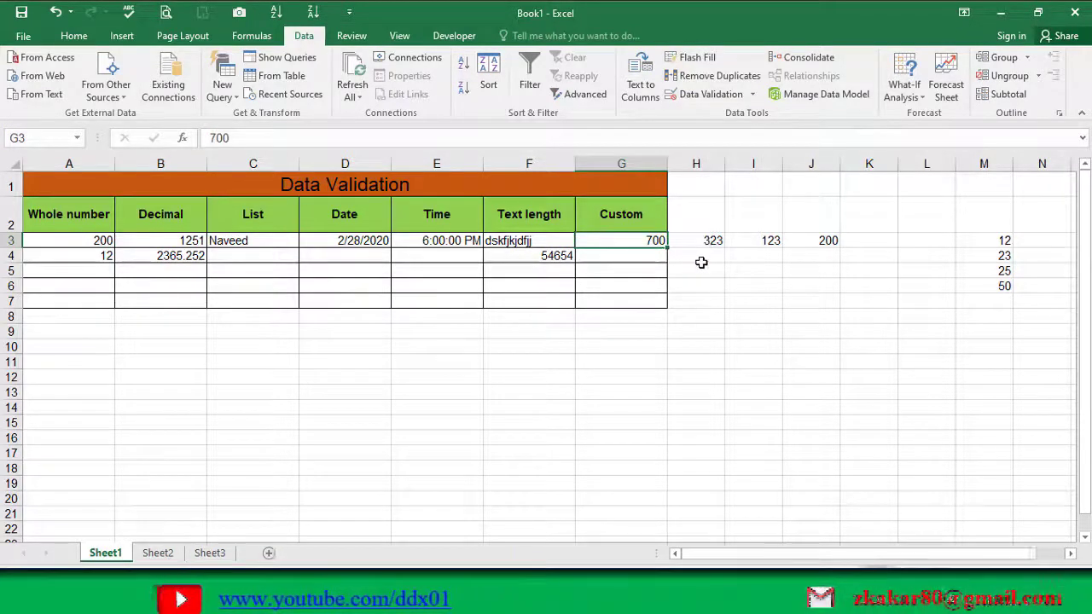
{"action": "left_click", "coordinate": [708, 240]}
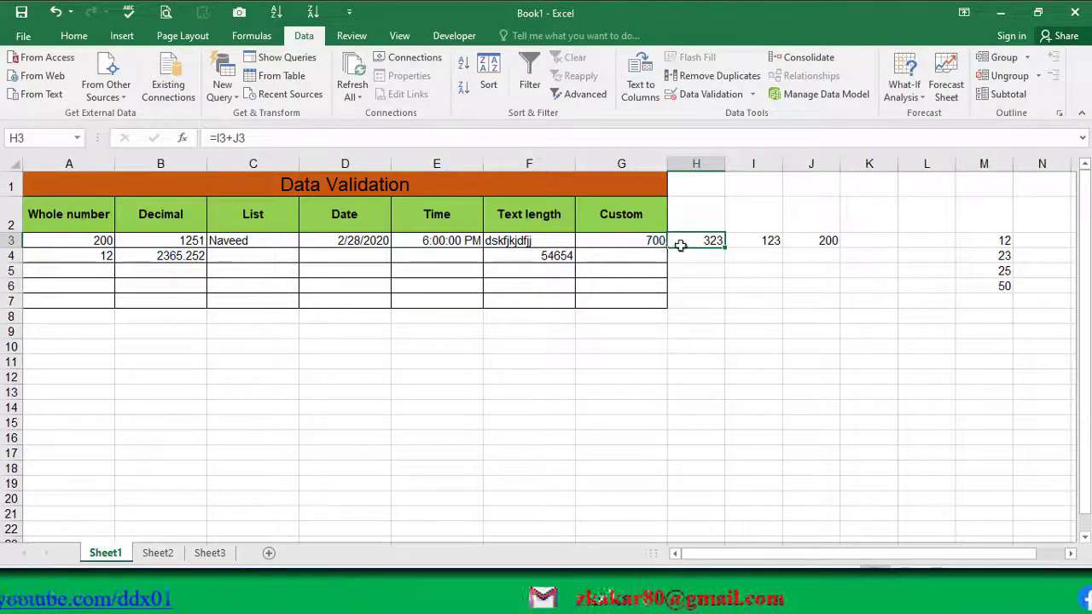
{"action": "key", "text": "Left"}
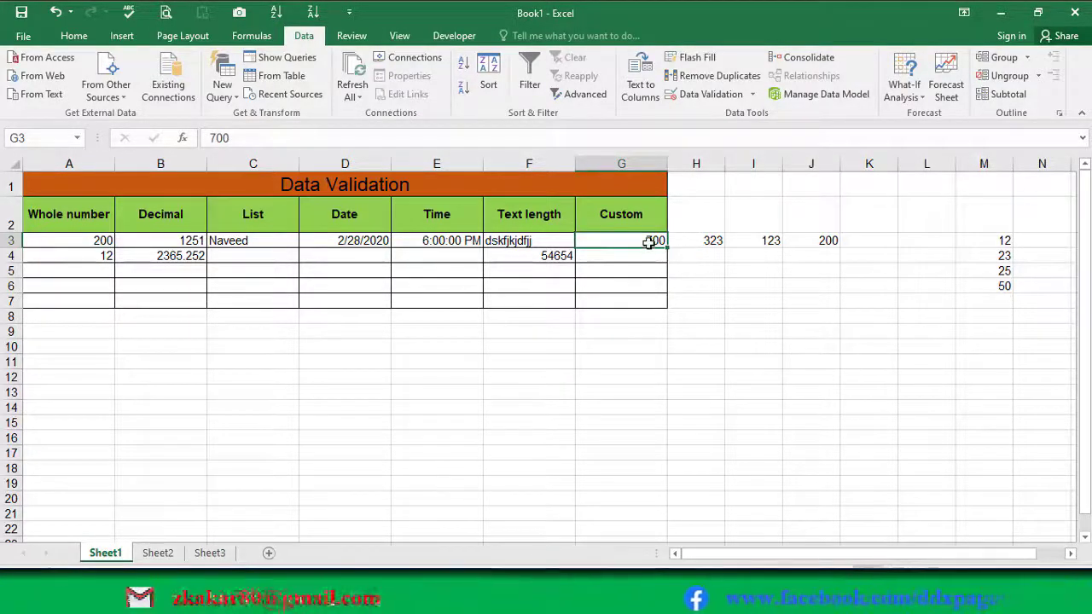
{"action": "key", "text": "Right"}
{"action": "key", "text": "Left"}
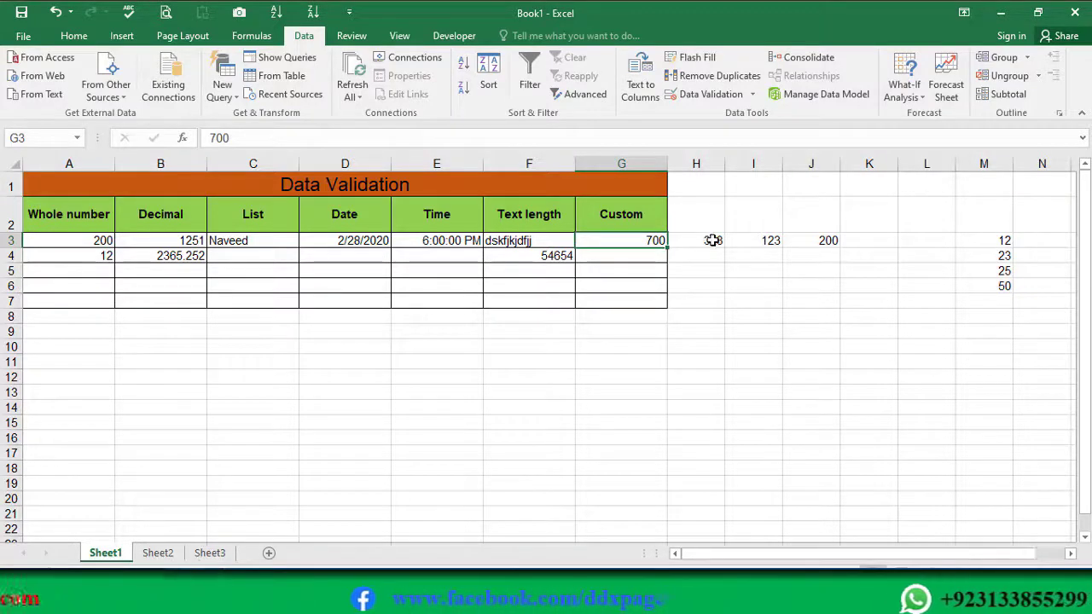
{"action": "key", "text": "Right"}
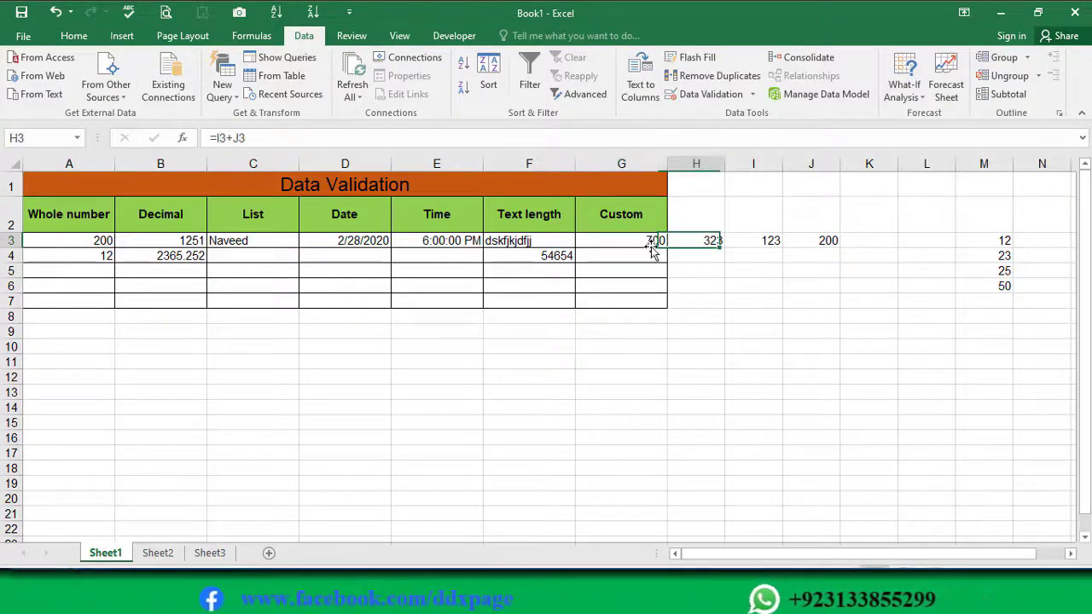
{"action": "key", "text": "Left"}
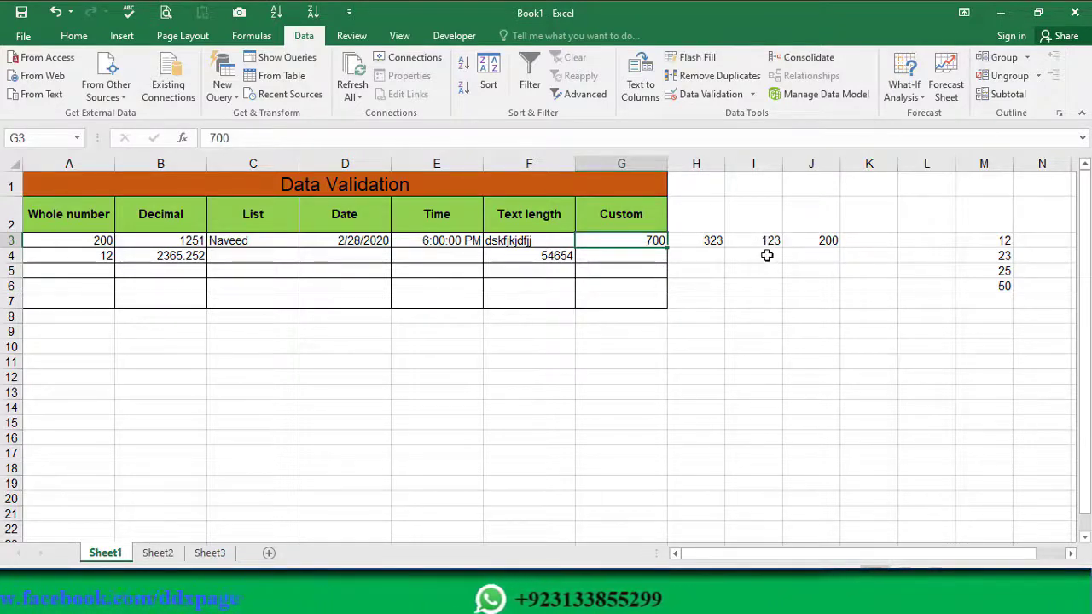
{"action": "left_click", "coordinate": [756, 242]}
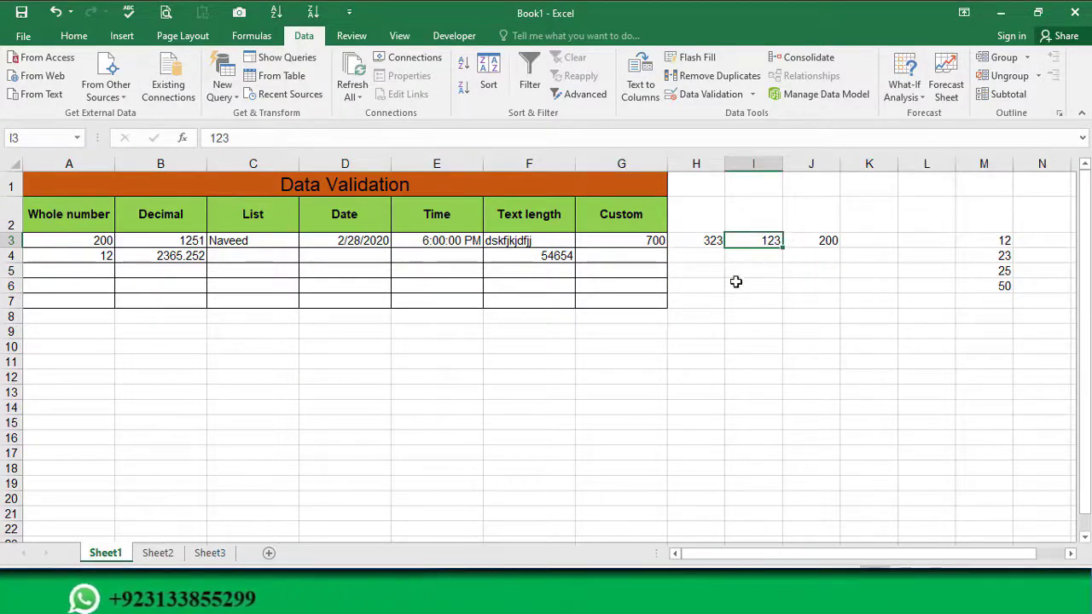
- Set I3 and J3 to 0 so H3 computes 0
{"action": "type", "text": "0"}
{"action": "key", "text": "Tab"}
{"action": "type", "text": "0"}
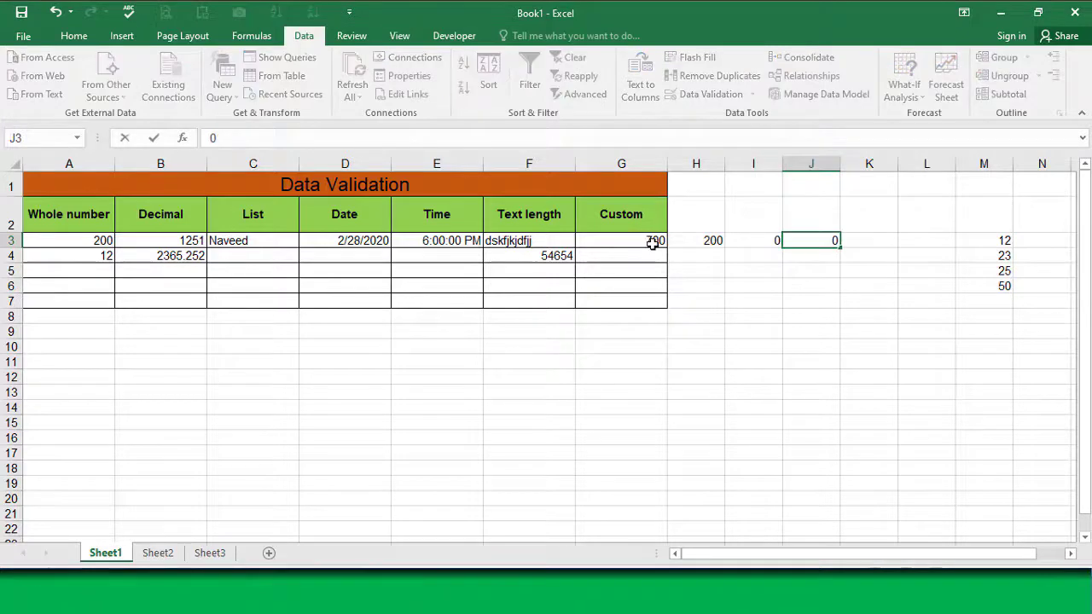
{"action": "key", "text": "Return"}
{"action": "key", "text": "Return"}
{"action": "key", "text": "Return"}
- Enter 23 then 56 in G3, and cancel the rejected entry 0
{"action": "left_click", "coordinate": [653, 244]}
{"action": "type", "text": "23"}
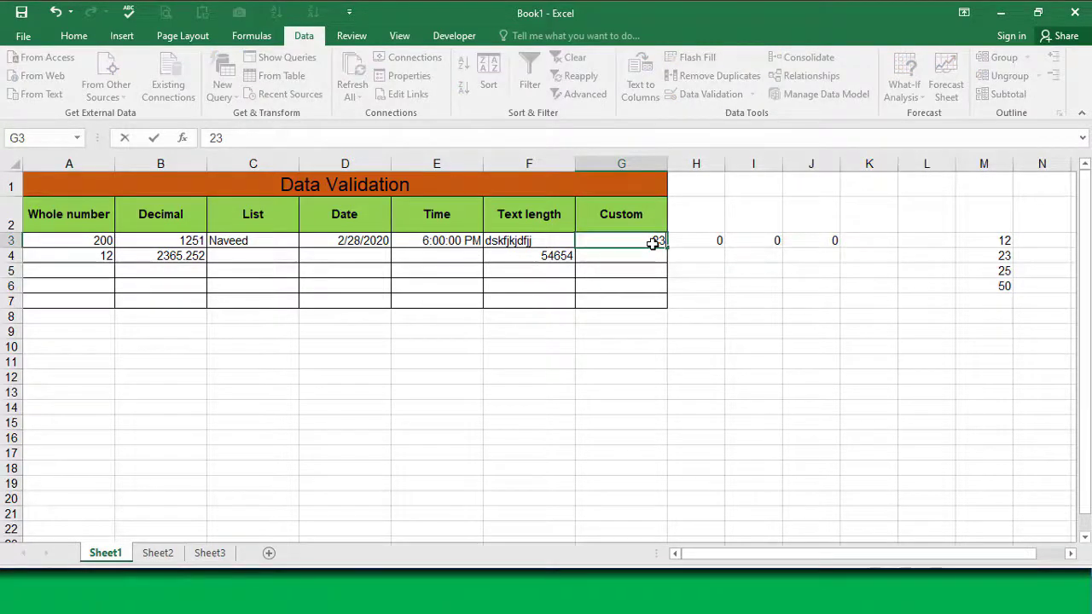
{"action": "key", "text": "Return"}
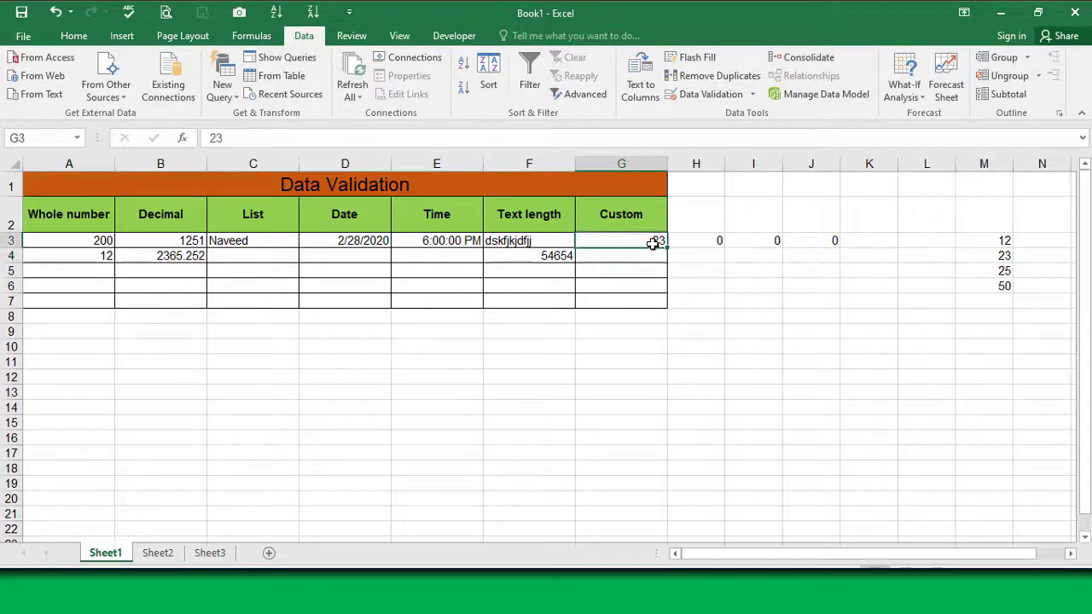
{"action": "type", "text": "56"}
{"action": "key", "text": "Return"}
{"action": "left_click", "coordinate": [652, 243]}
{"action": "type", "text": "0"}
{"action": "key", "text": "Return"}
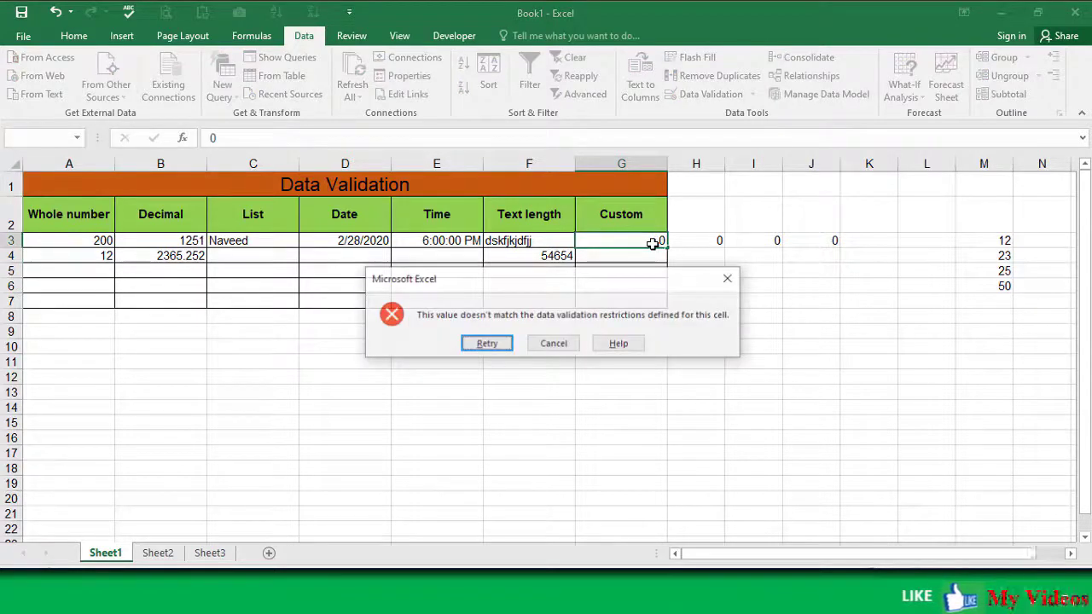
{"action": "key", "text": "Tab"}
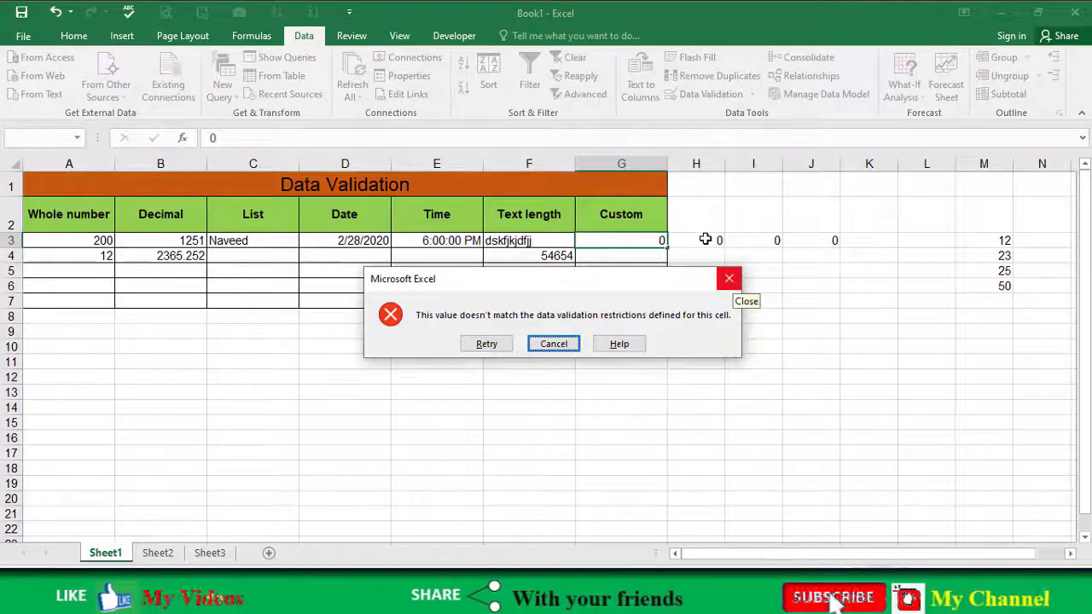
{"action": "key", "text": "Return"}
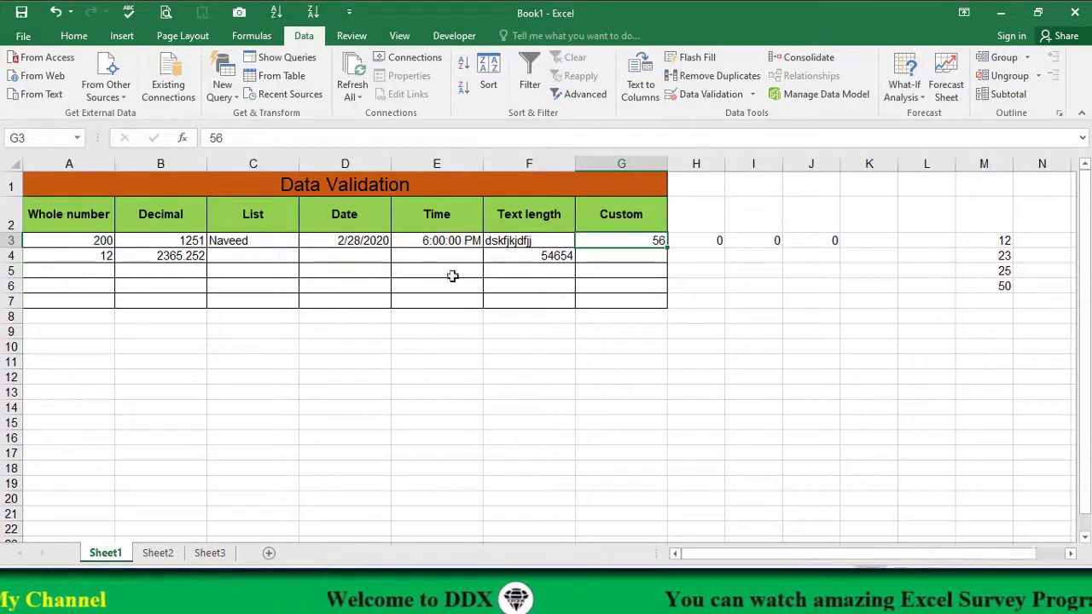
- Select the table's data range A3:G7 starting from A3
{"action": "key", "text": "Home"}
{"action": "key", "text": "shift+Down"}
{"action": "key", "text": "shift+Down"}
{"action": "key", "text": "shift+Down"}
{"action": "key", "text": "shift+Right"}
{"action": "key", "text": "shift+Right"}
{"action": "key", "text": "shift+Right"}
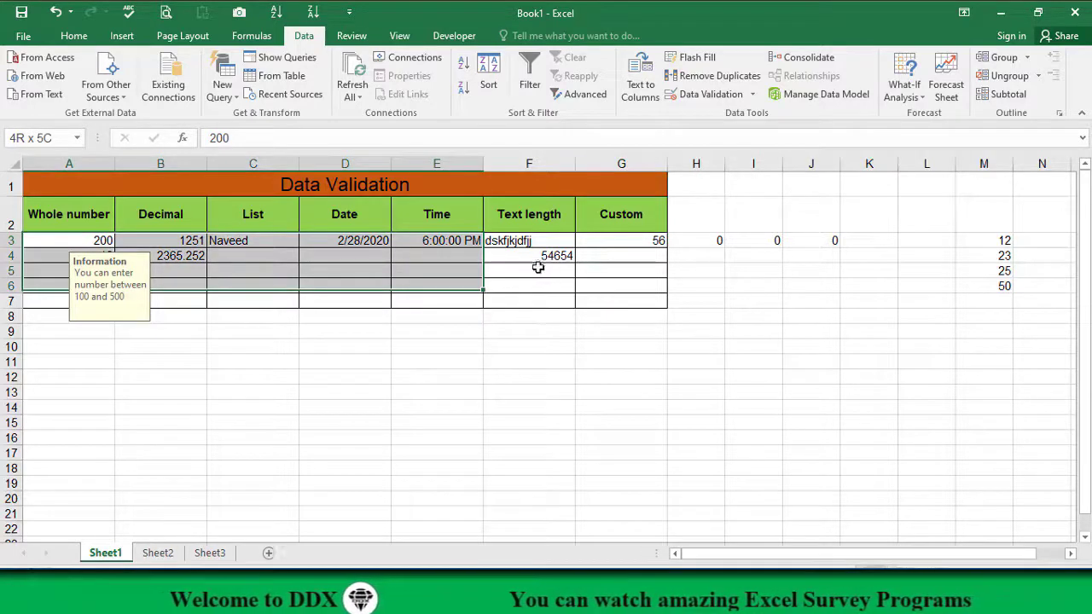
{"action": "key", "text": "shift+Down"}
{"action": "key", "text": "shift+Right"}
{"action": "key", "text": "shift+Right"}
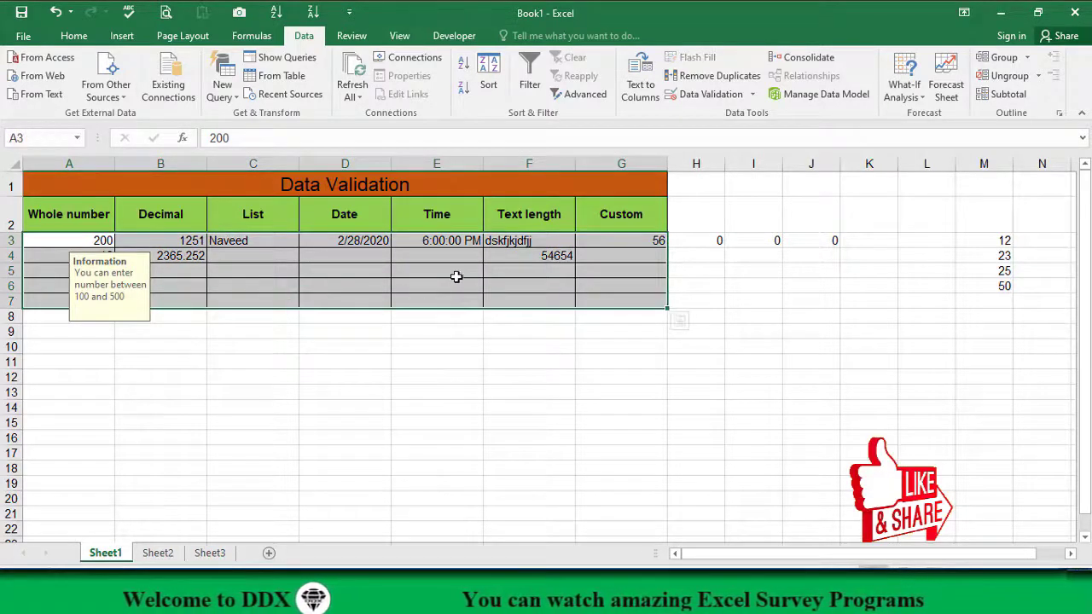